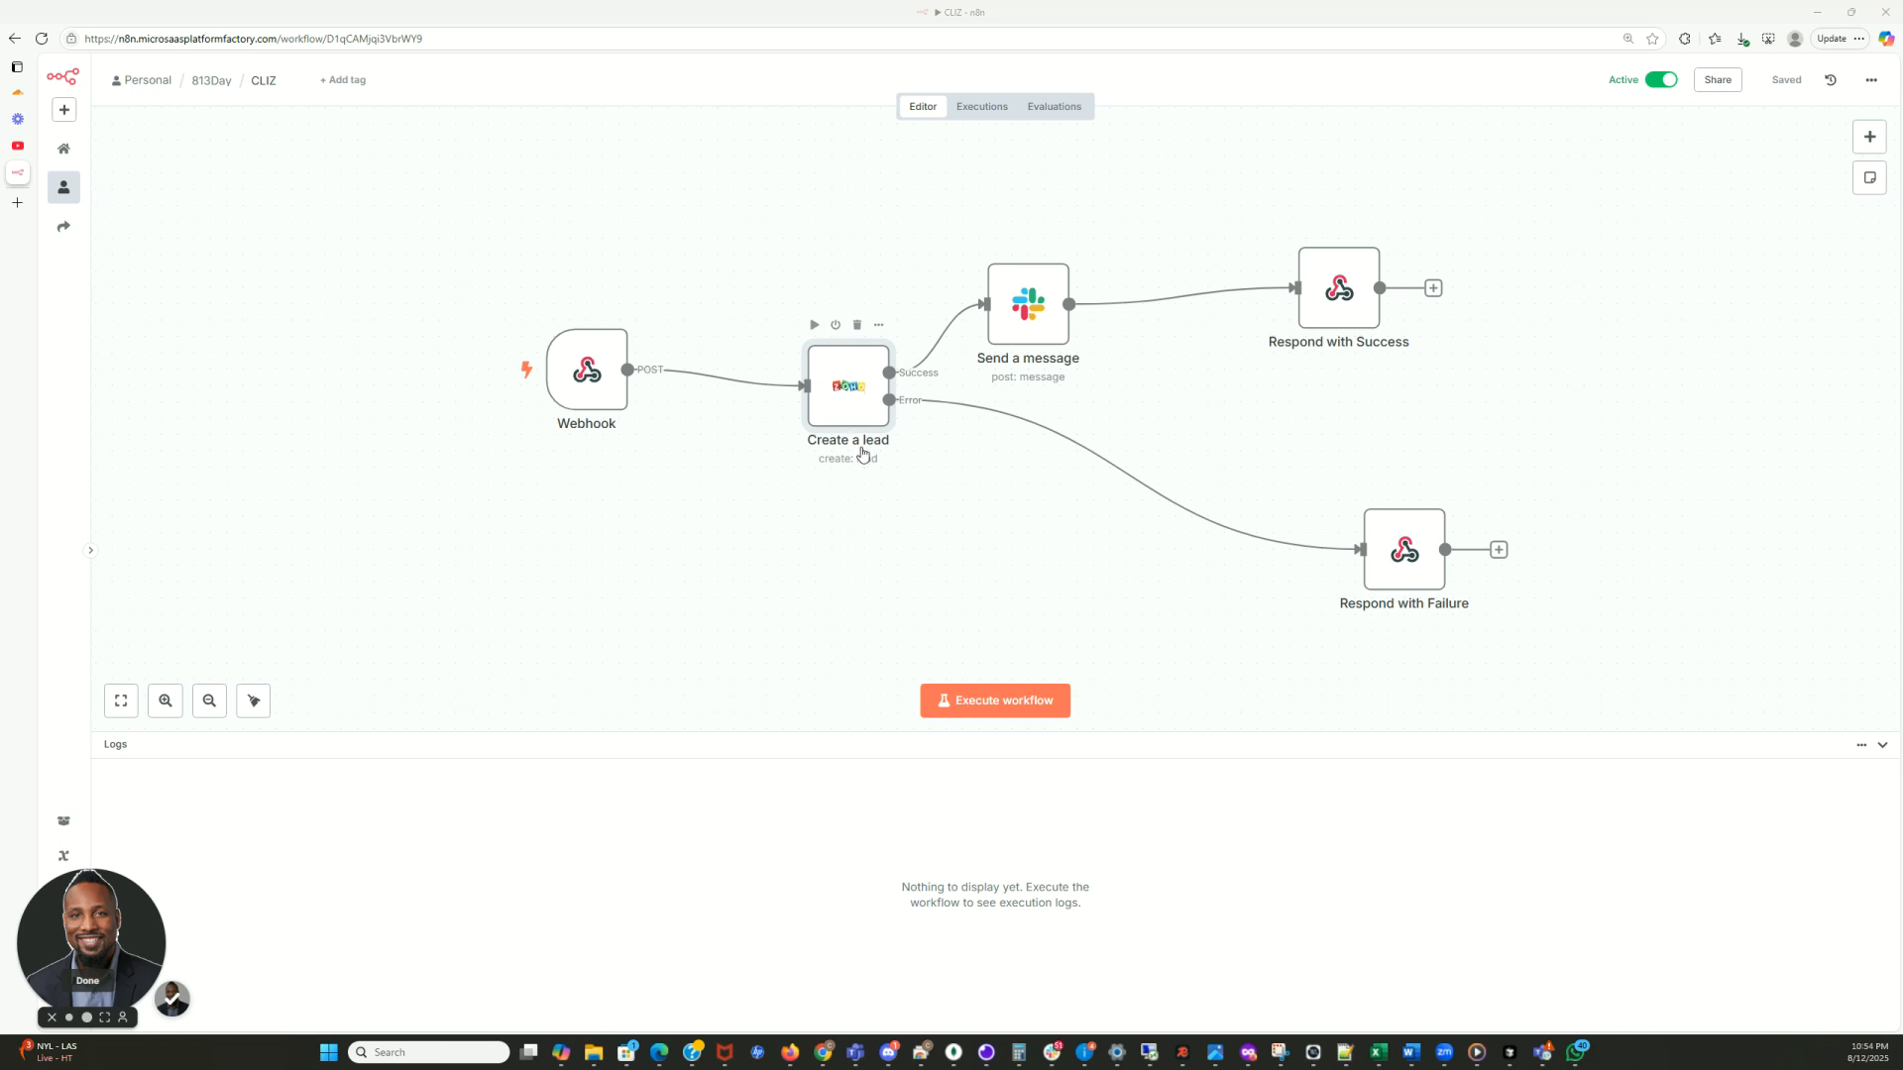
Open the Create a lead node and start a new credential for its Zoho connection
left_click(843, 396)
double_click(844, 394)
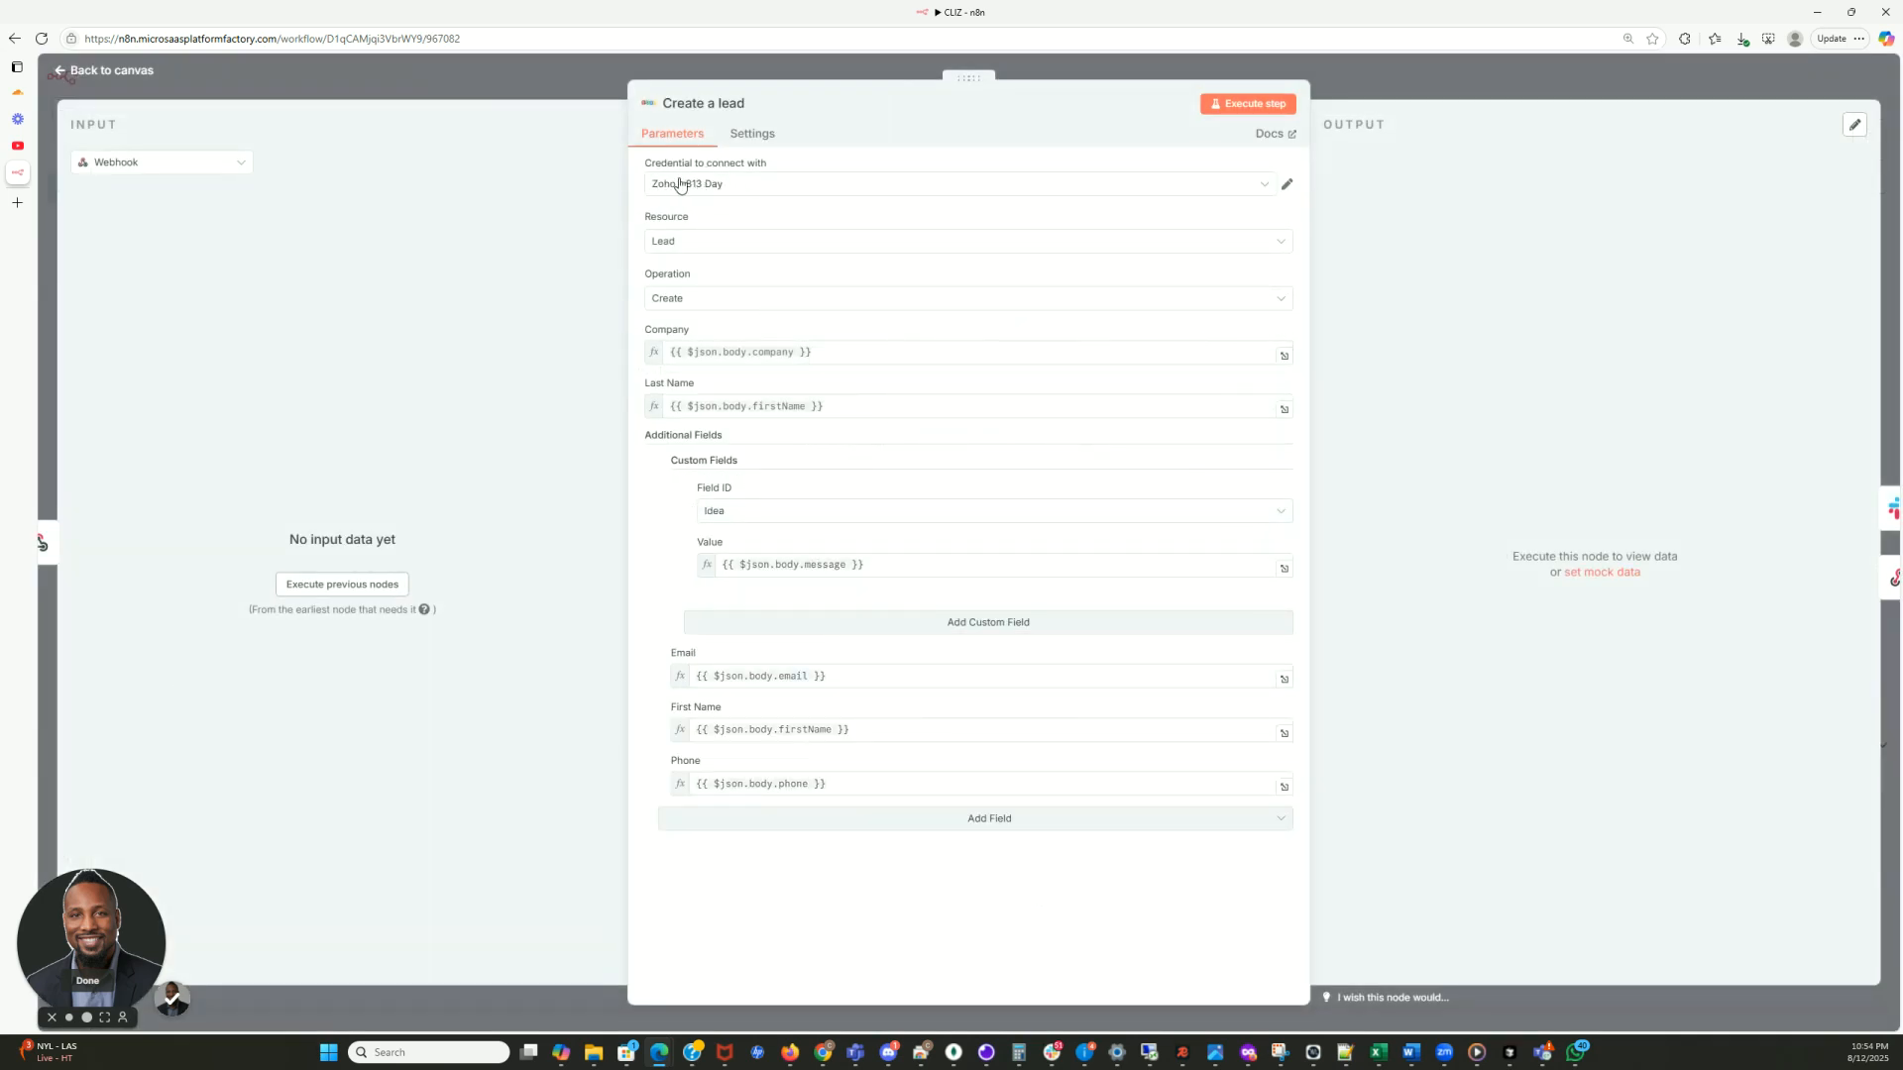
left_click(721, 187)
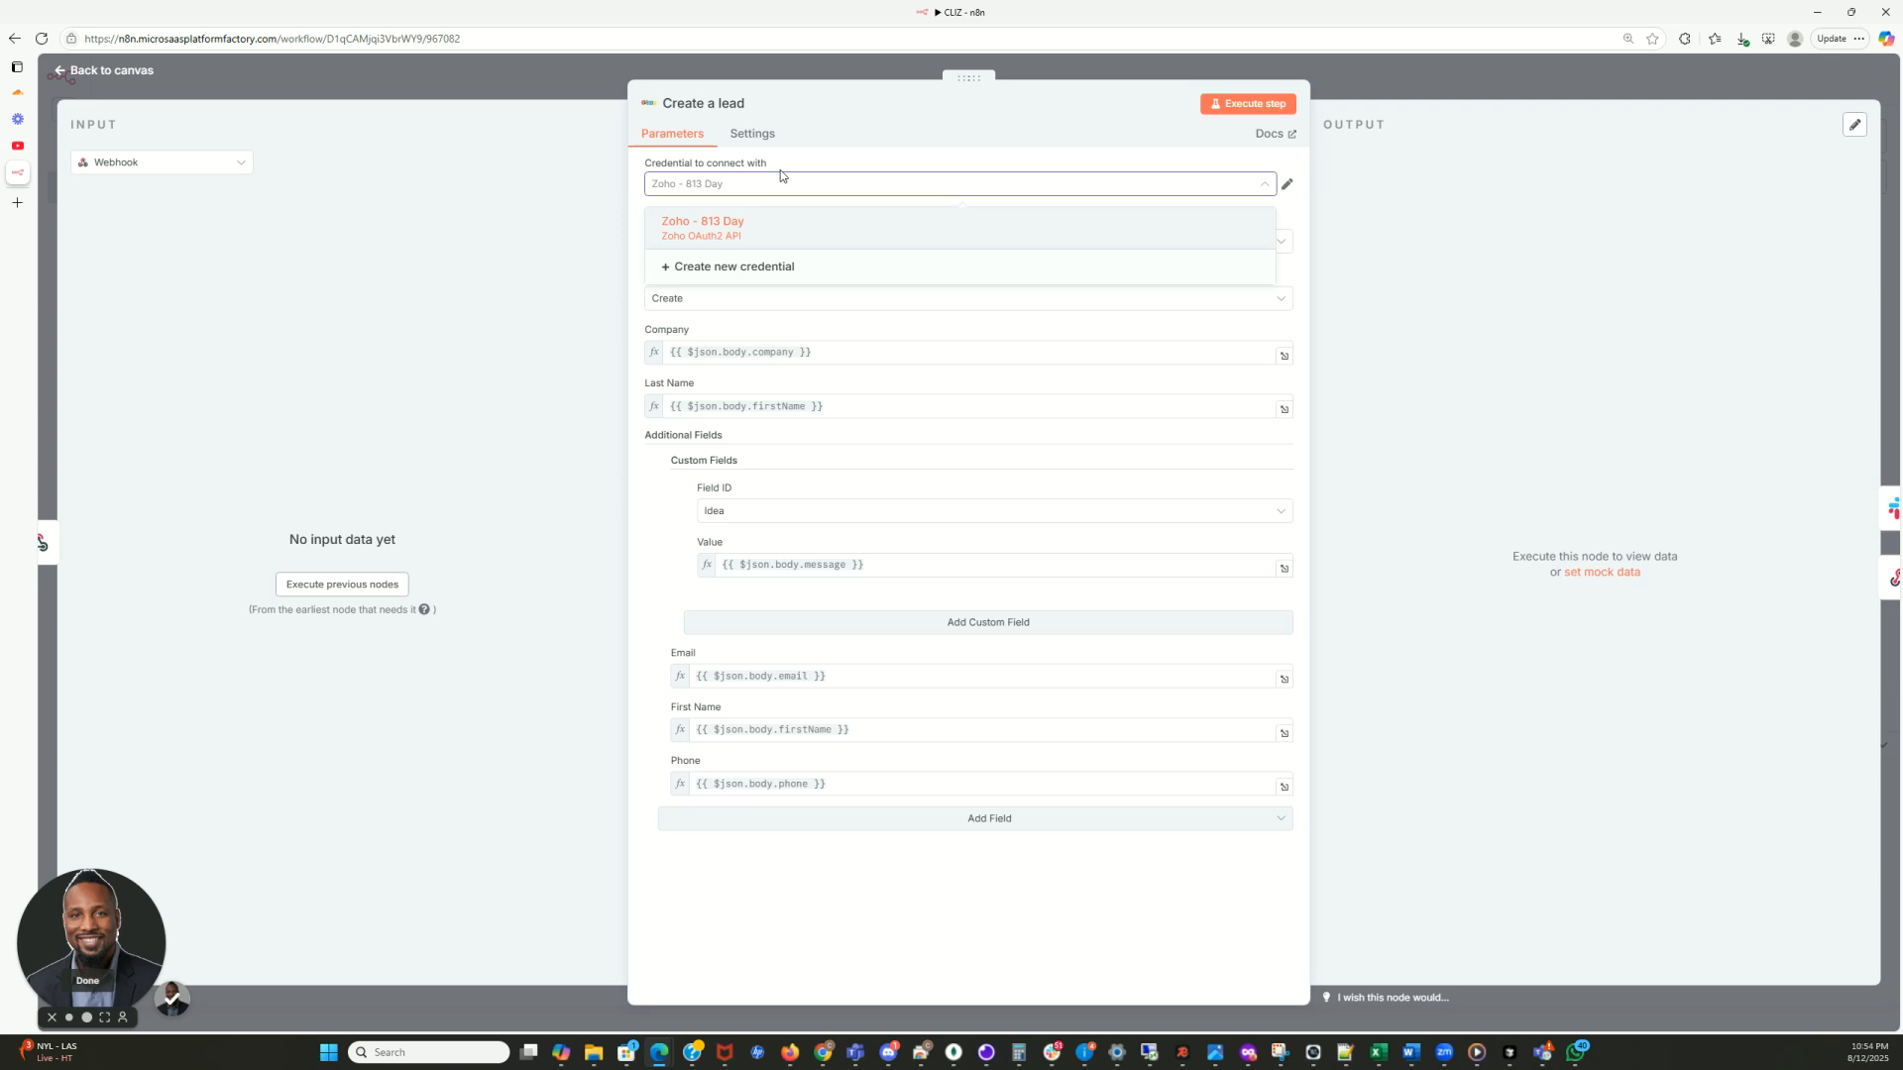
left_click(892, 128)
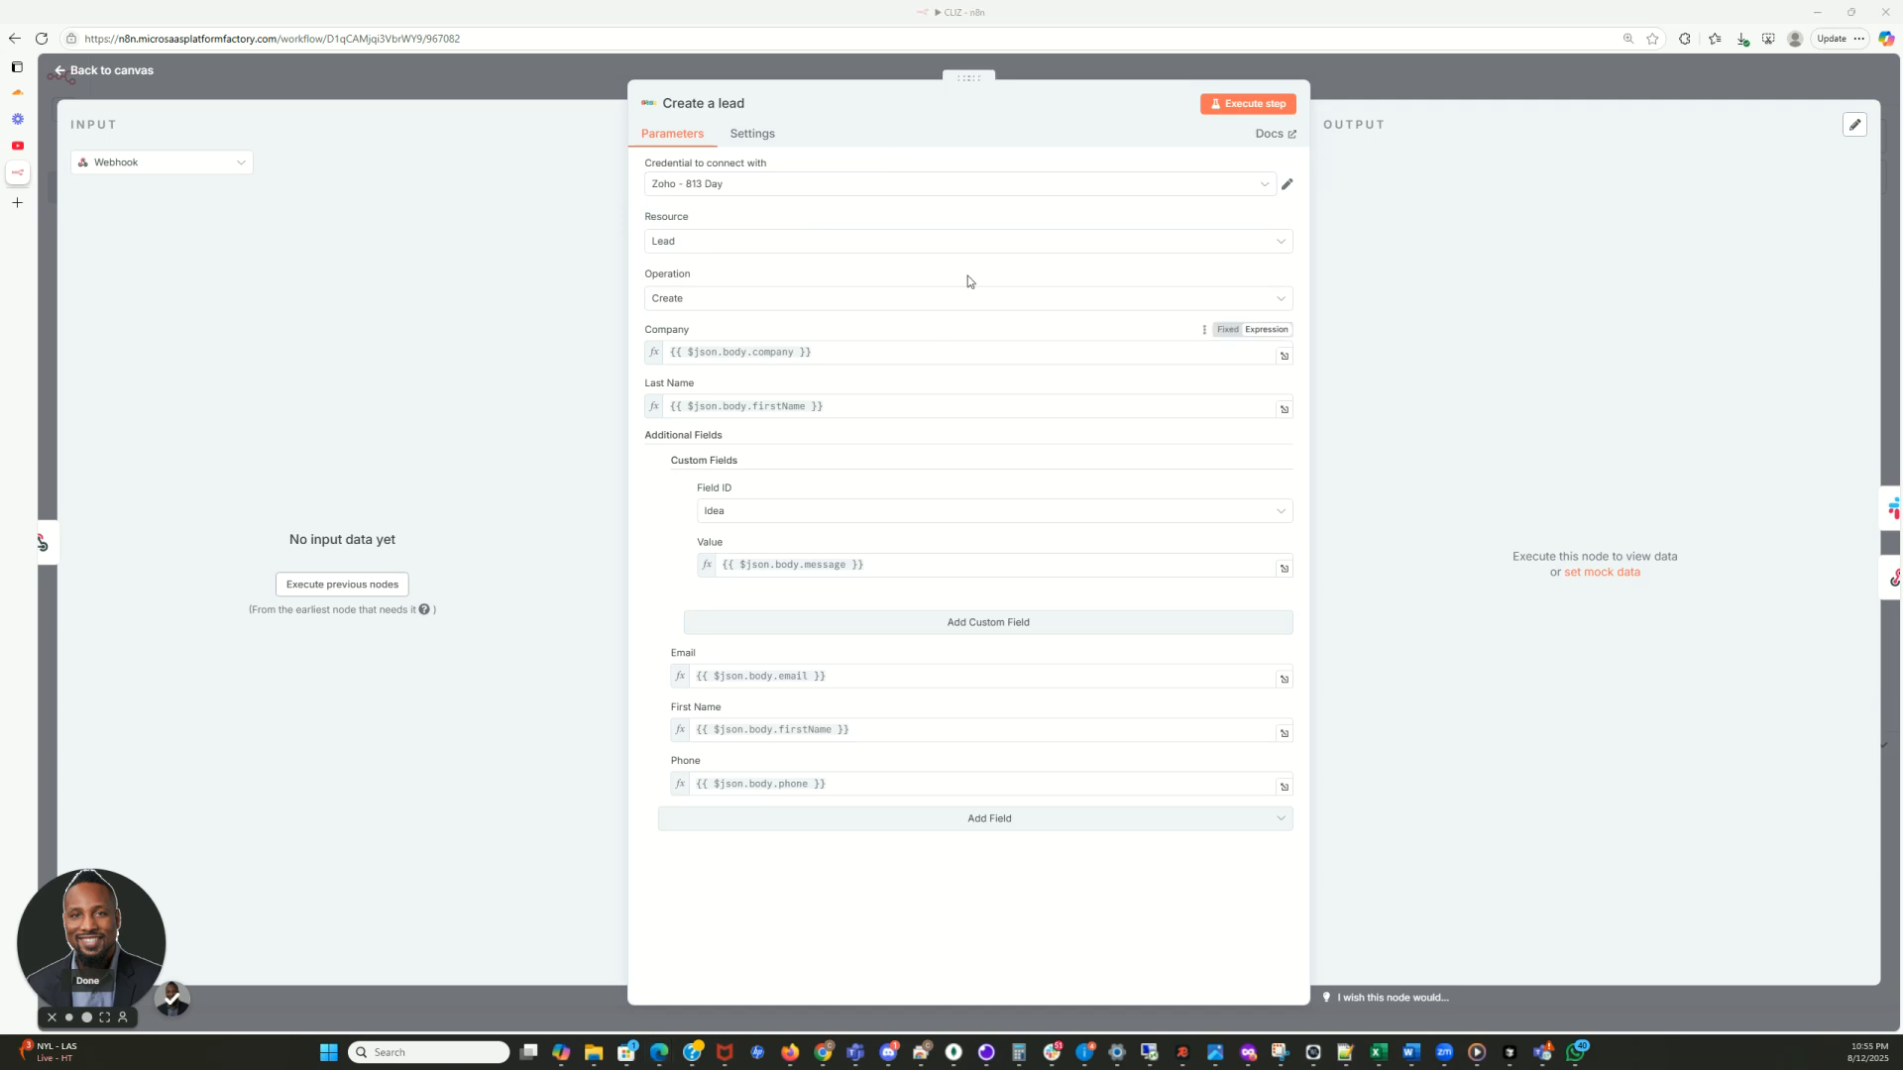
left_click(1272, 191)
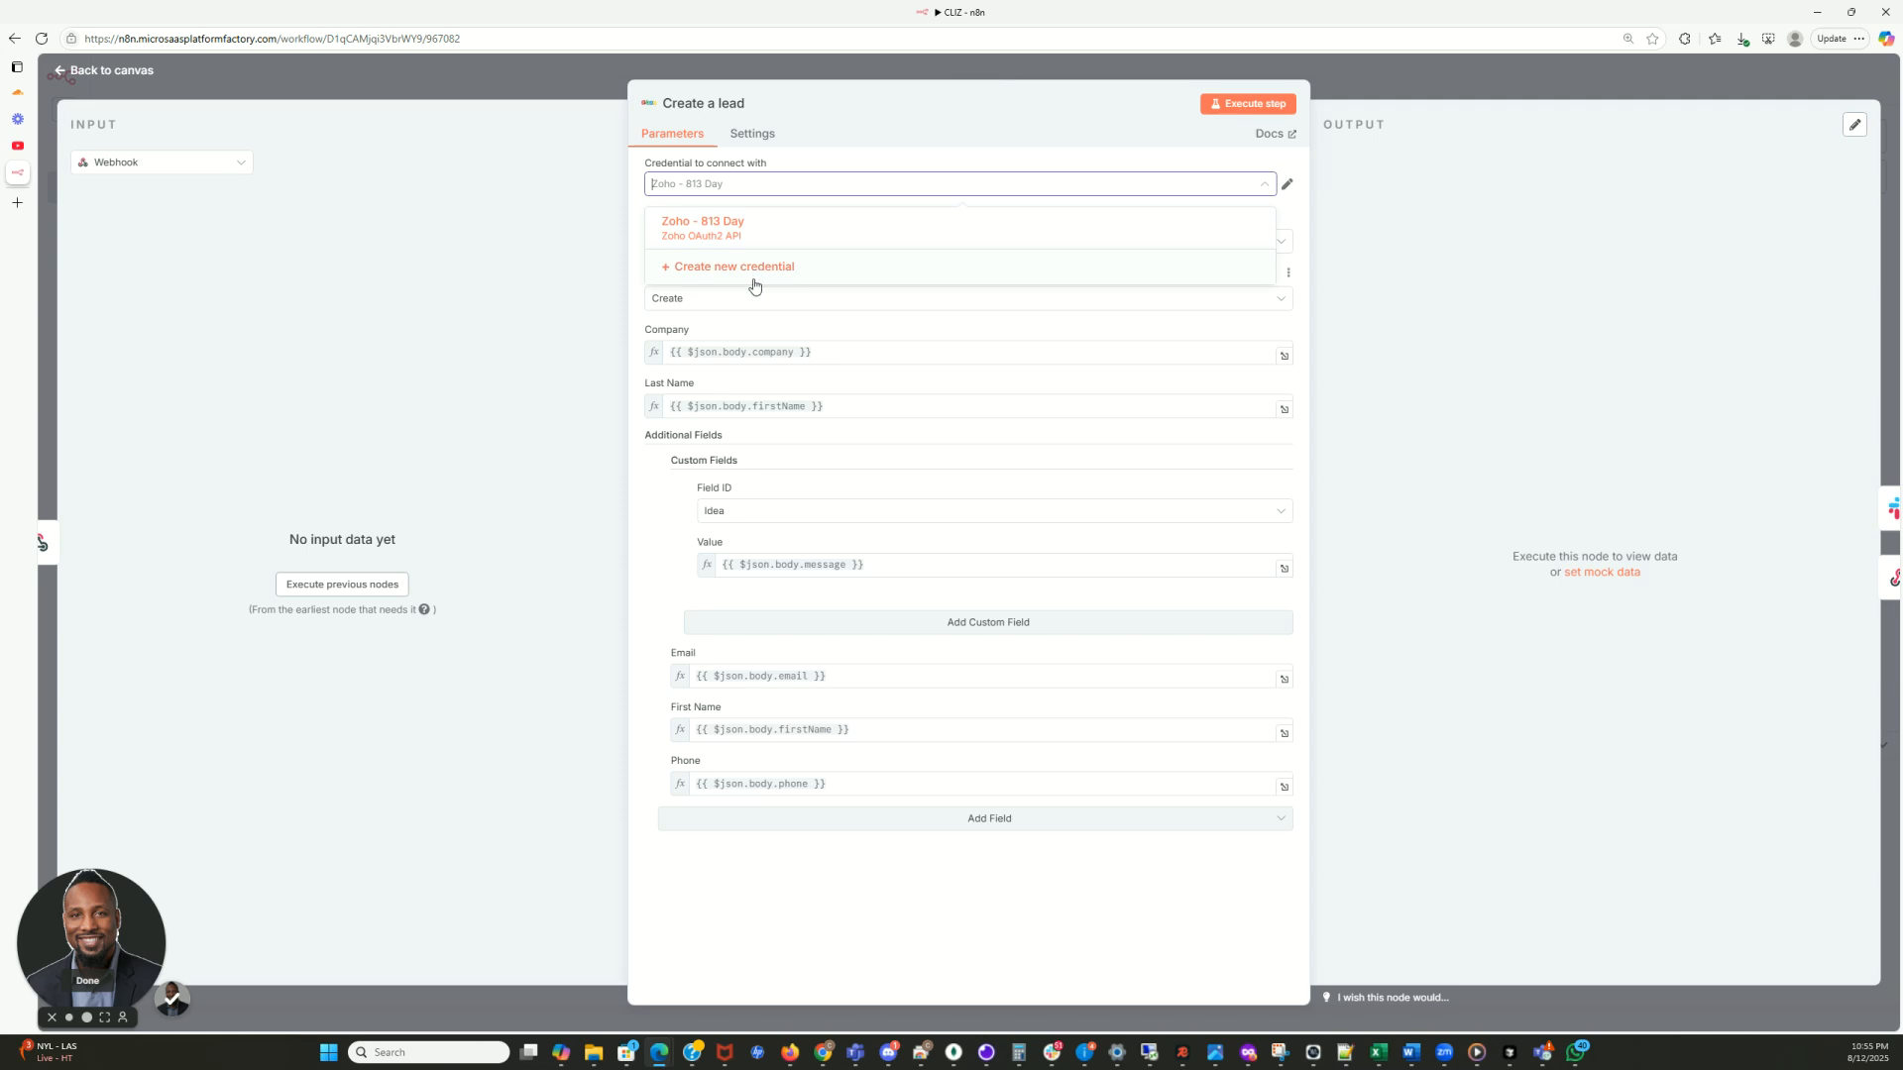
left_click(813, 267)
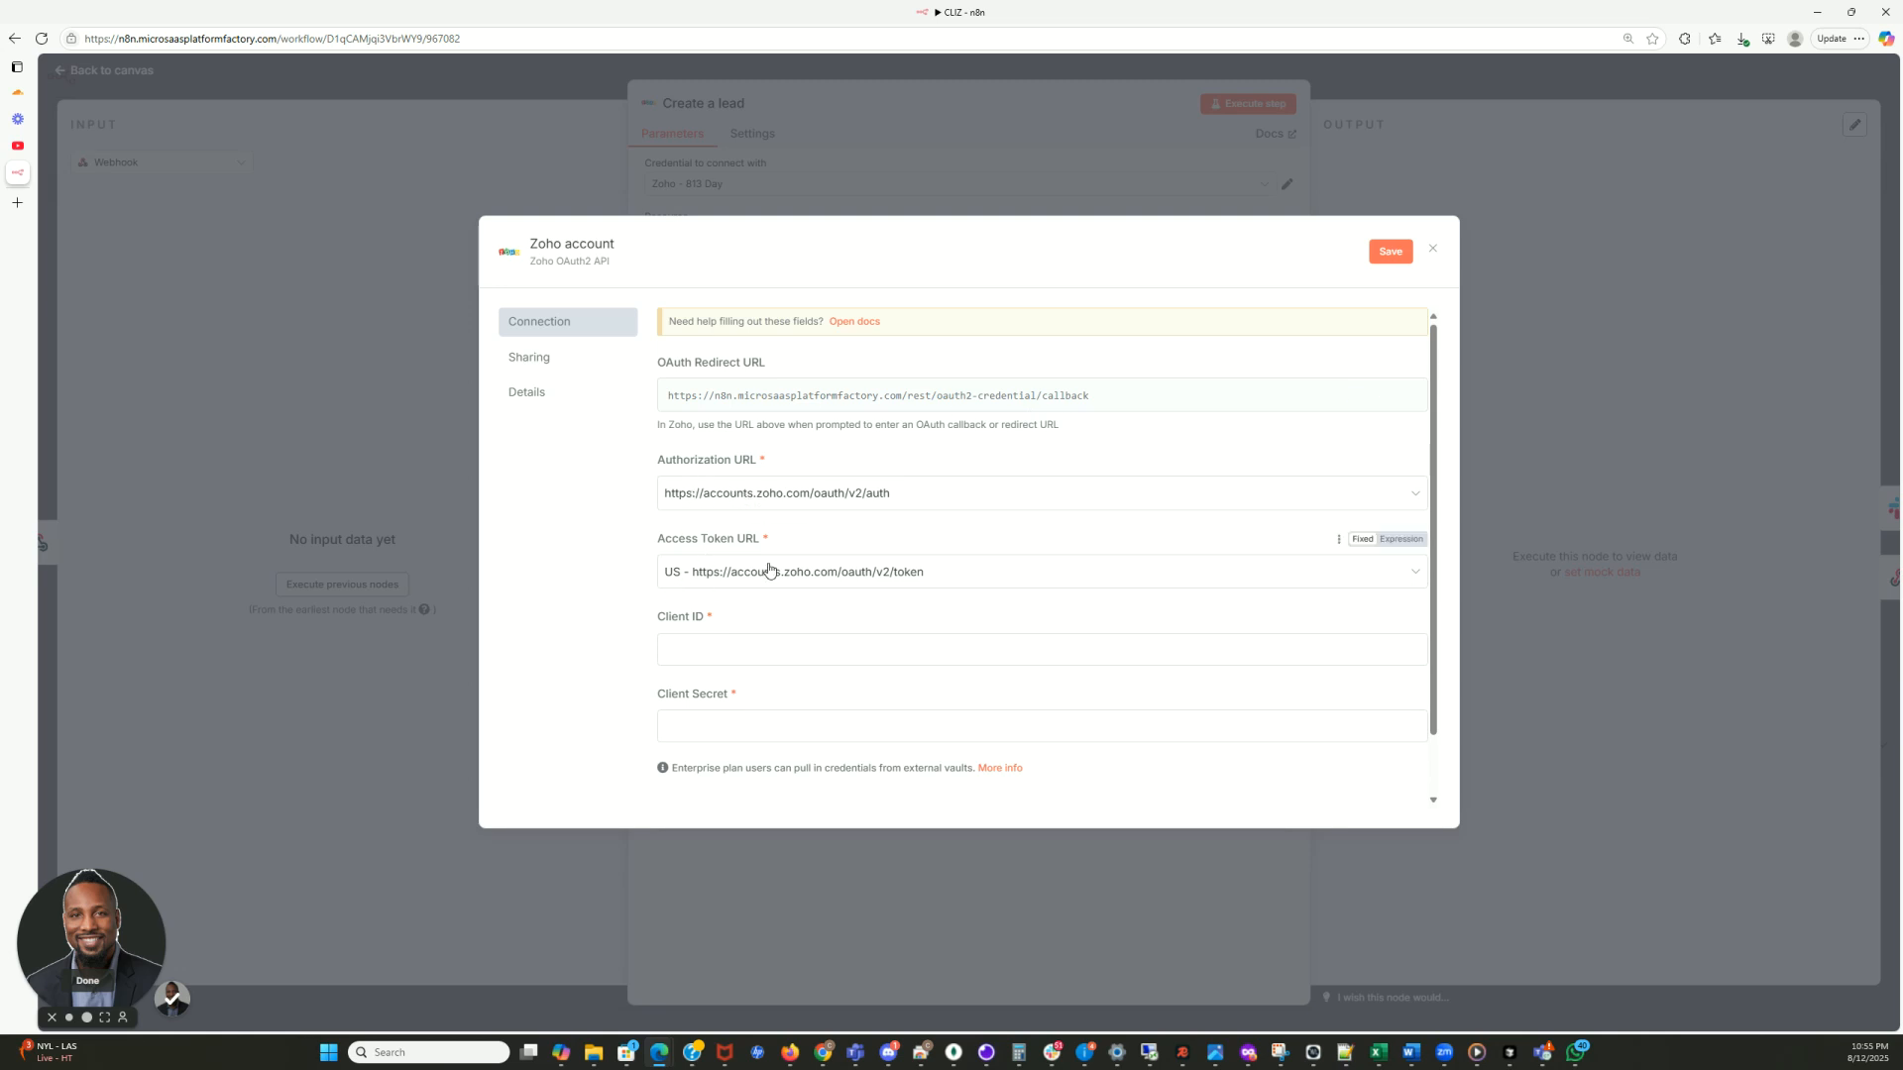
Rename the new Zoho OAuth2 credential as Zoho Video Demo
left_click(717, 648)
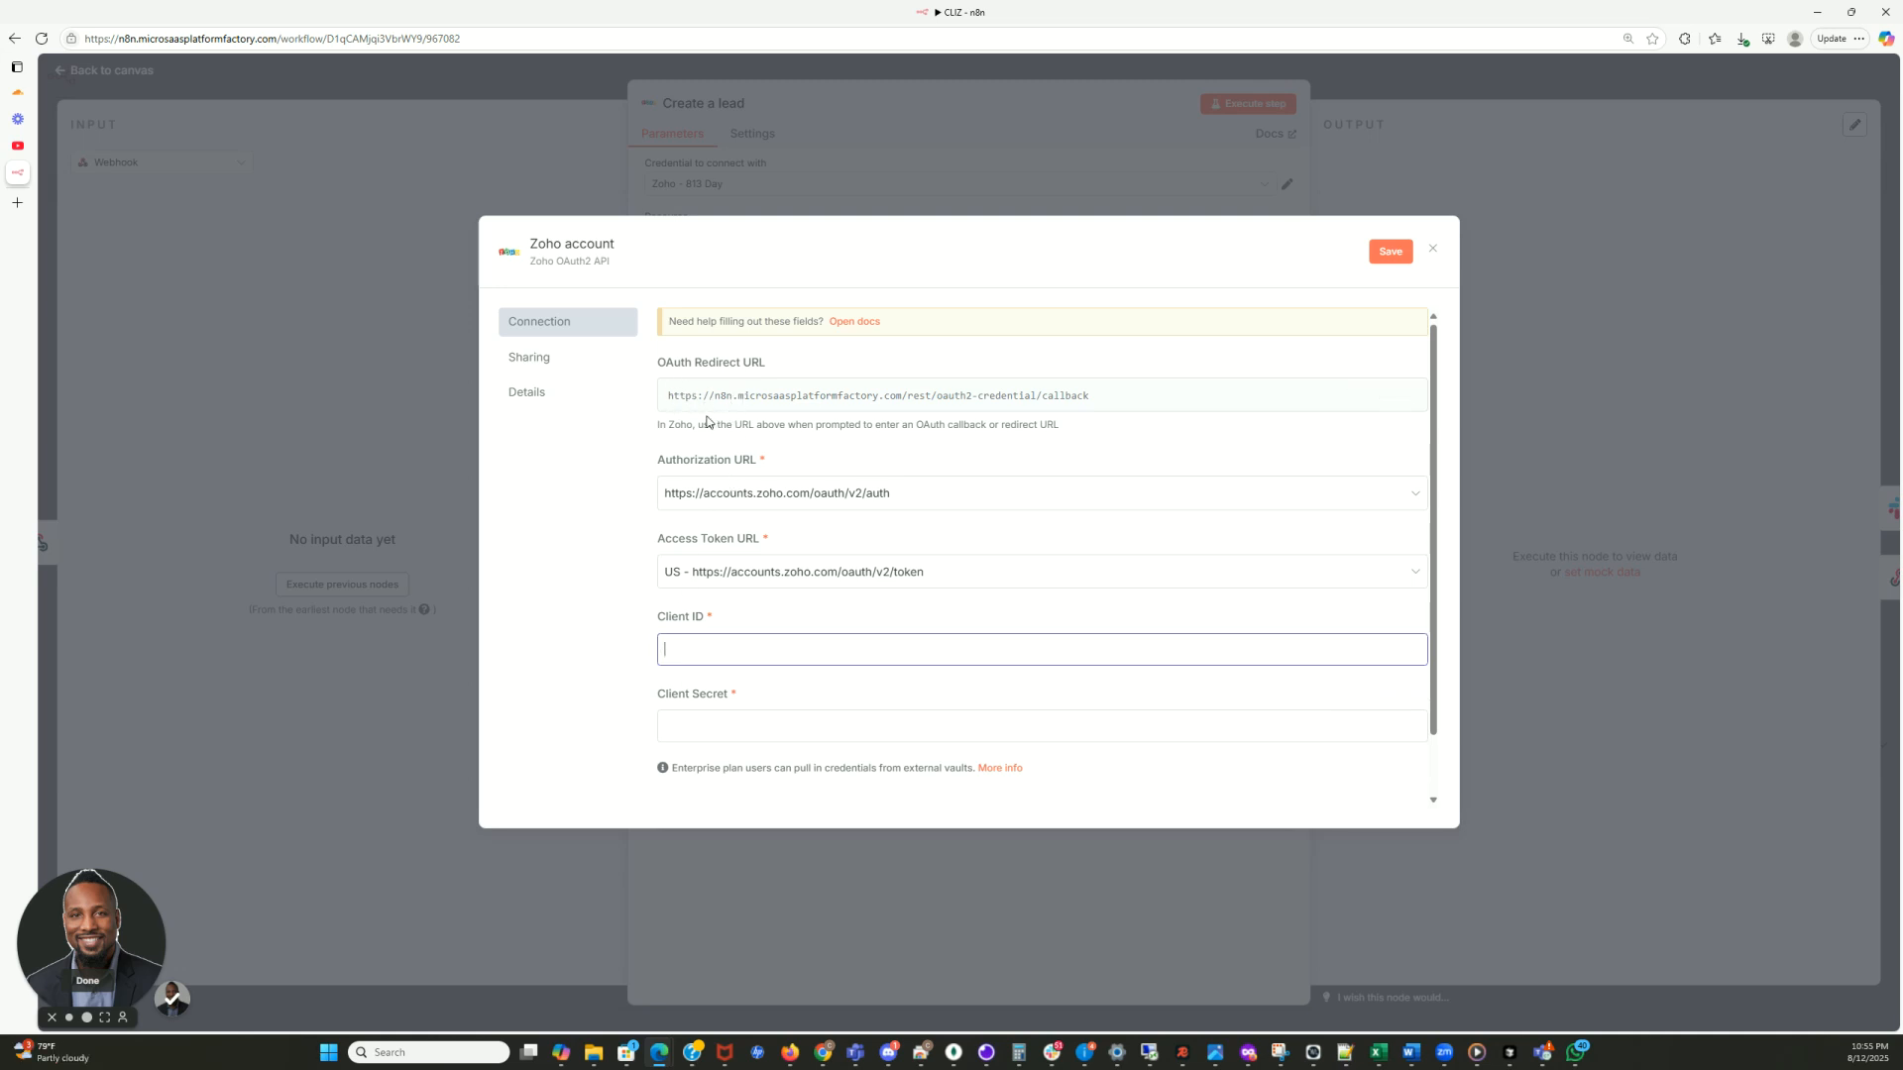
left_click(602, 245)
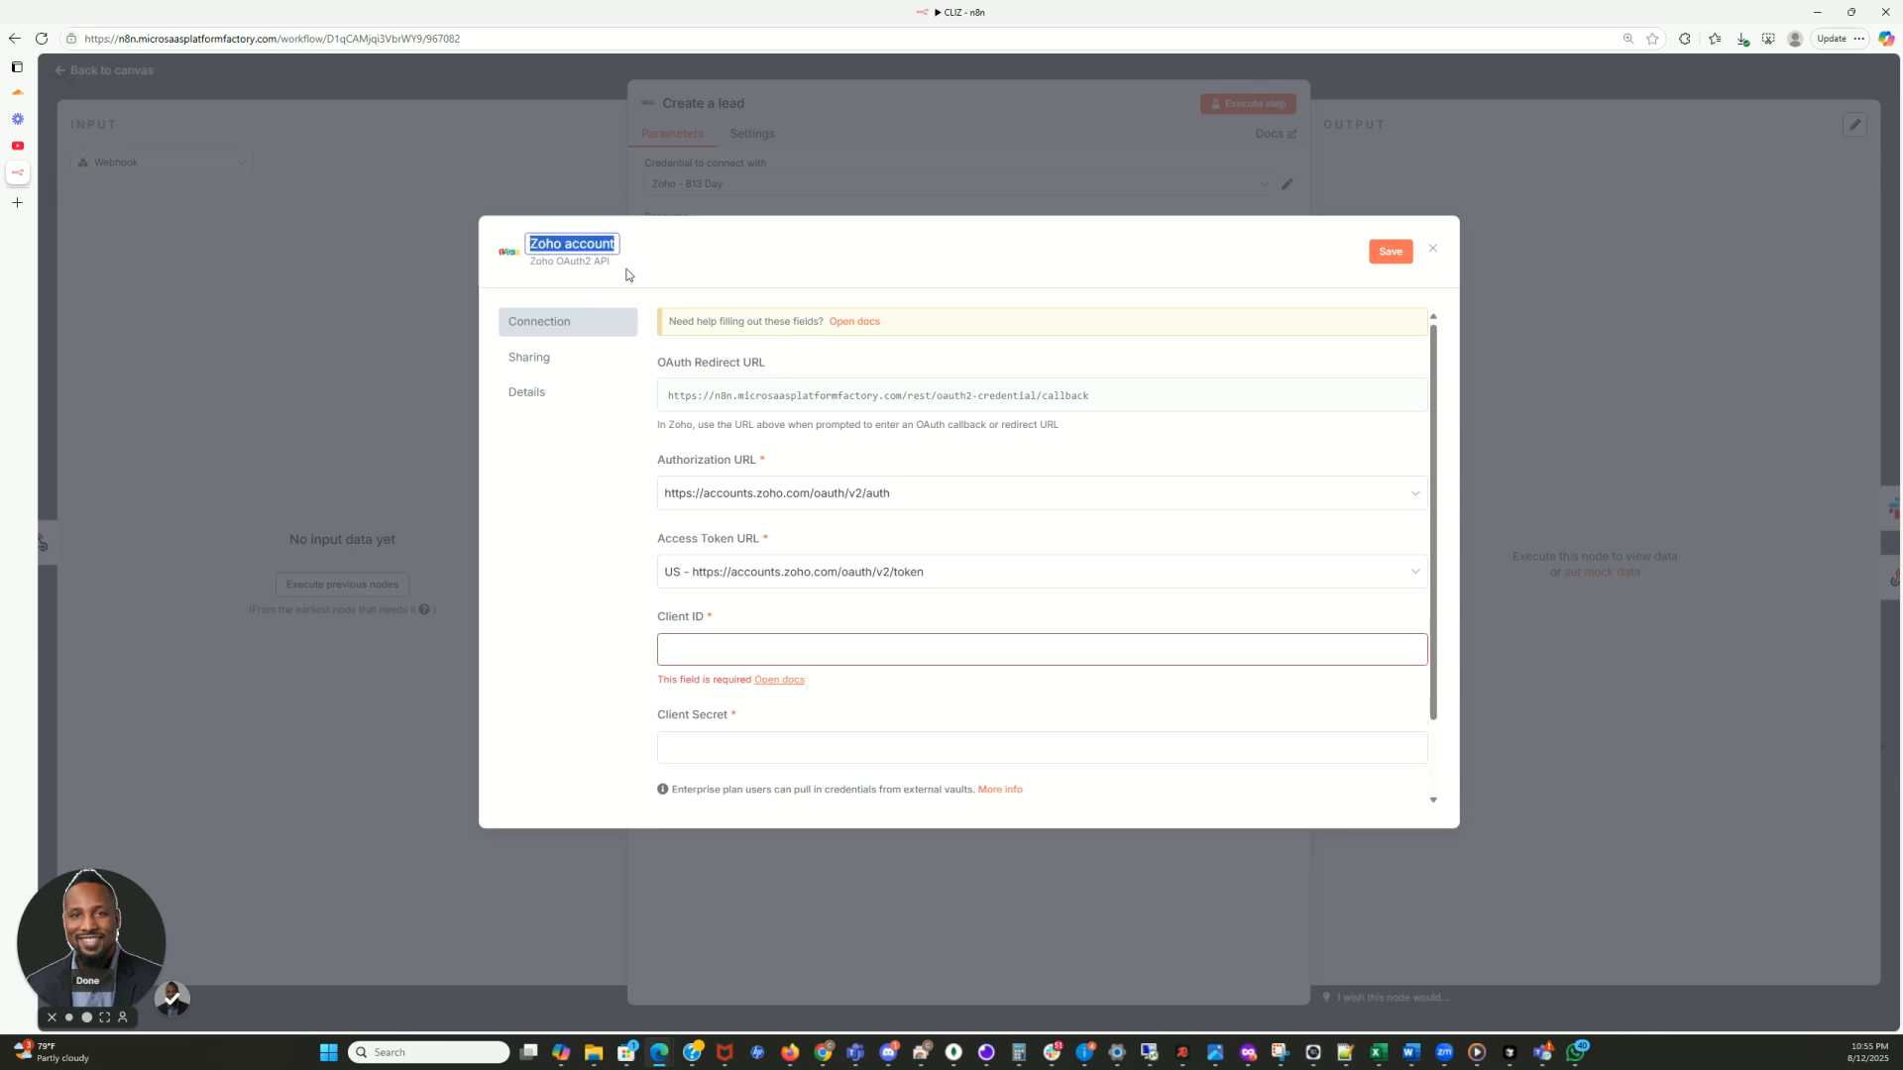
type("Zoho Video Demo")
key("Return")
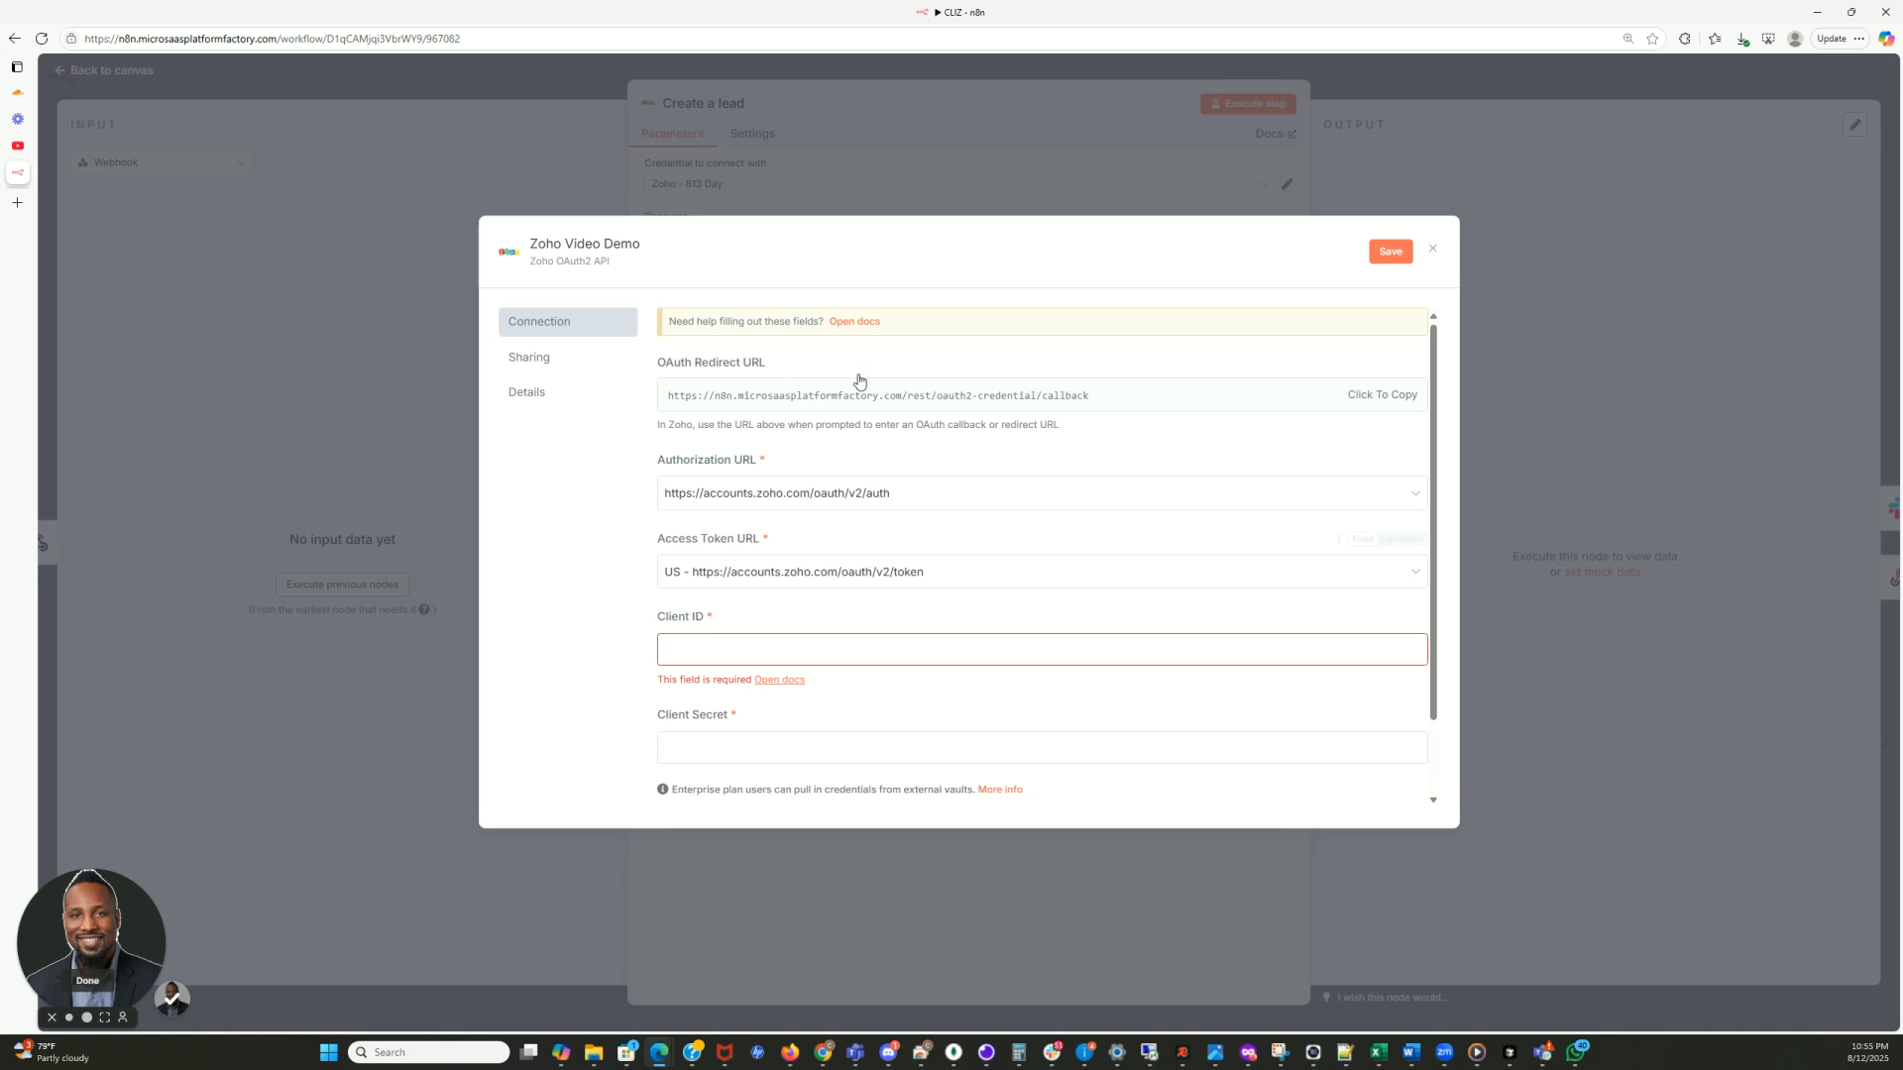
Open the help documentation for the Zoho credential and read its OAuth2 requirements and application settings
left_click(852, 322)
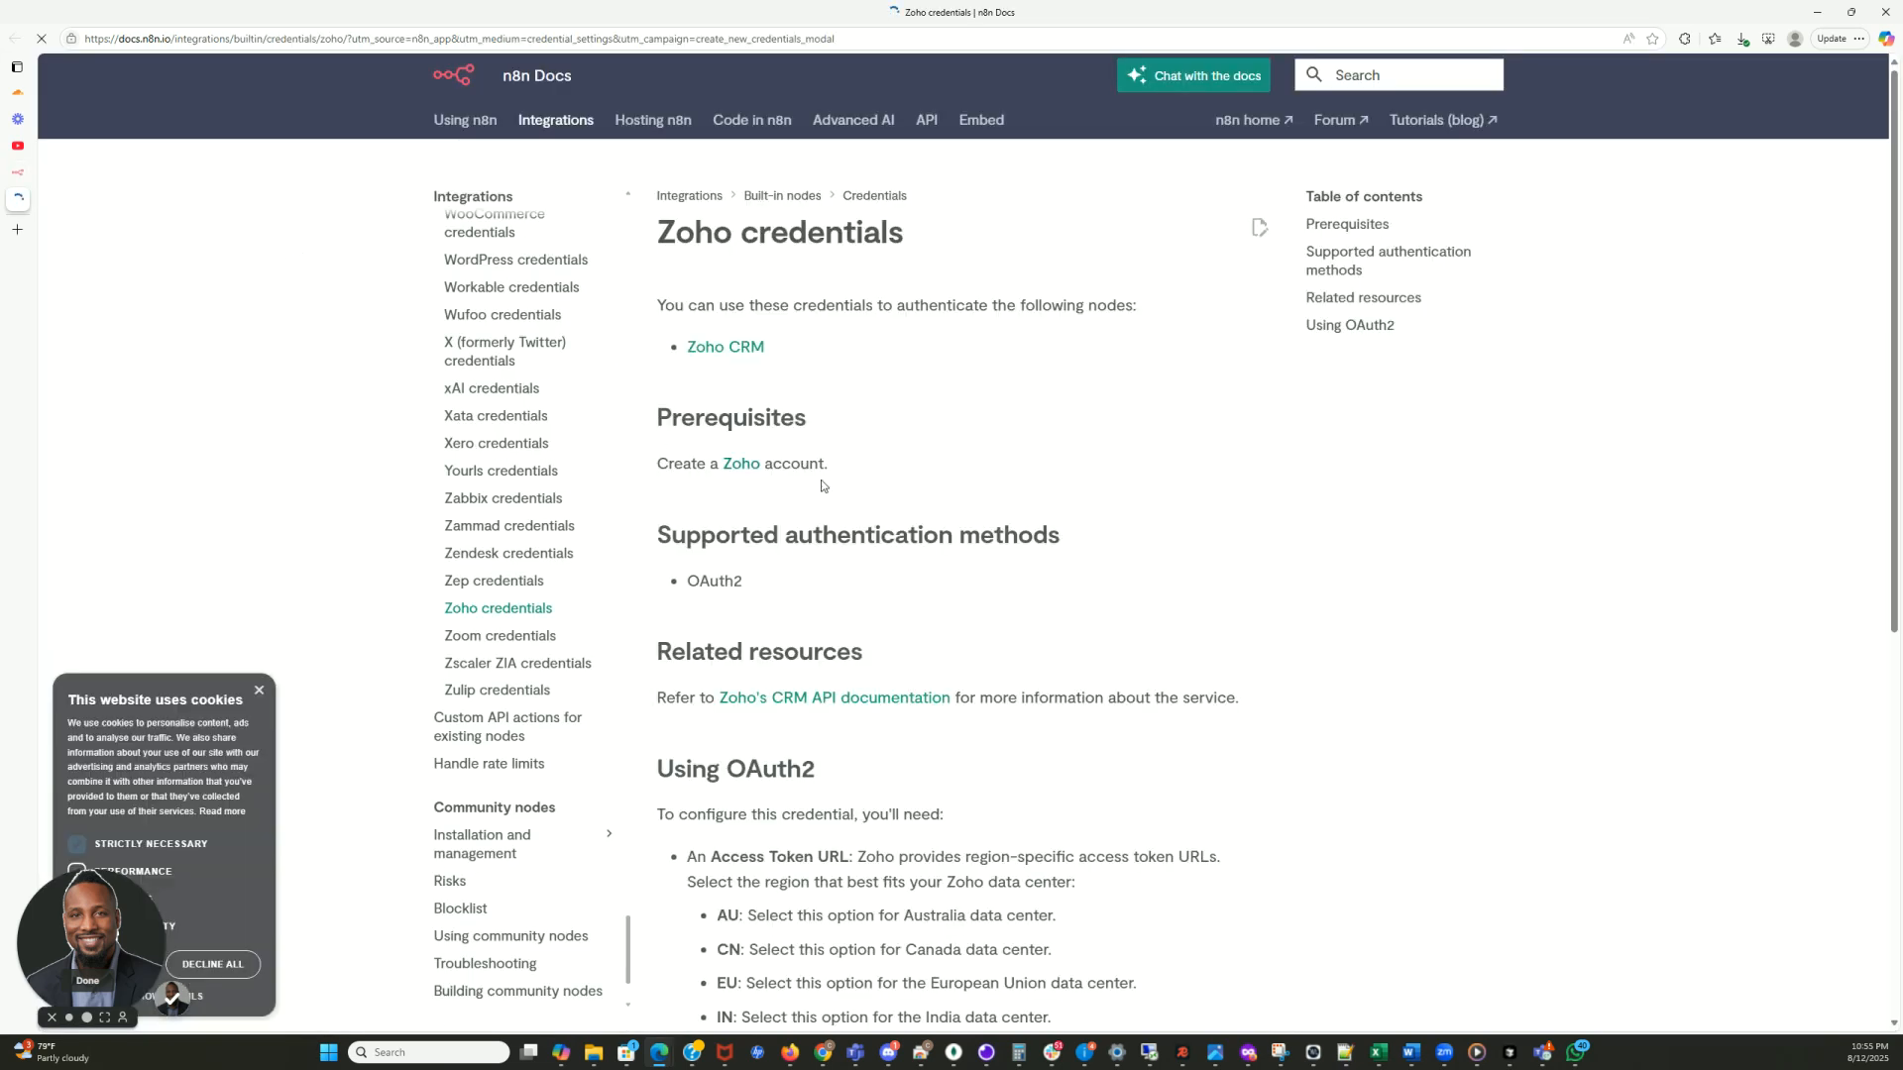
scroll(808, 471, "down", 7)
scroll(809, 465, "up", 3)
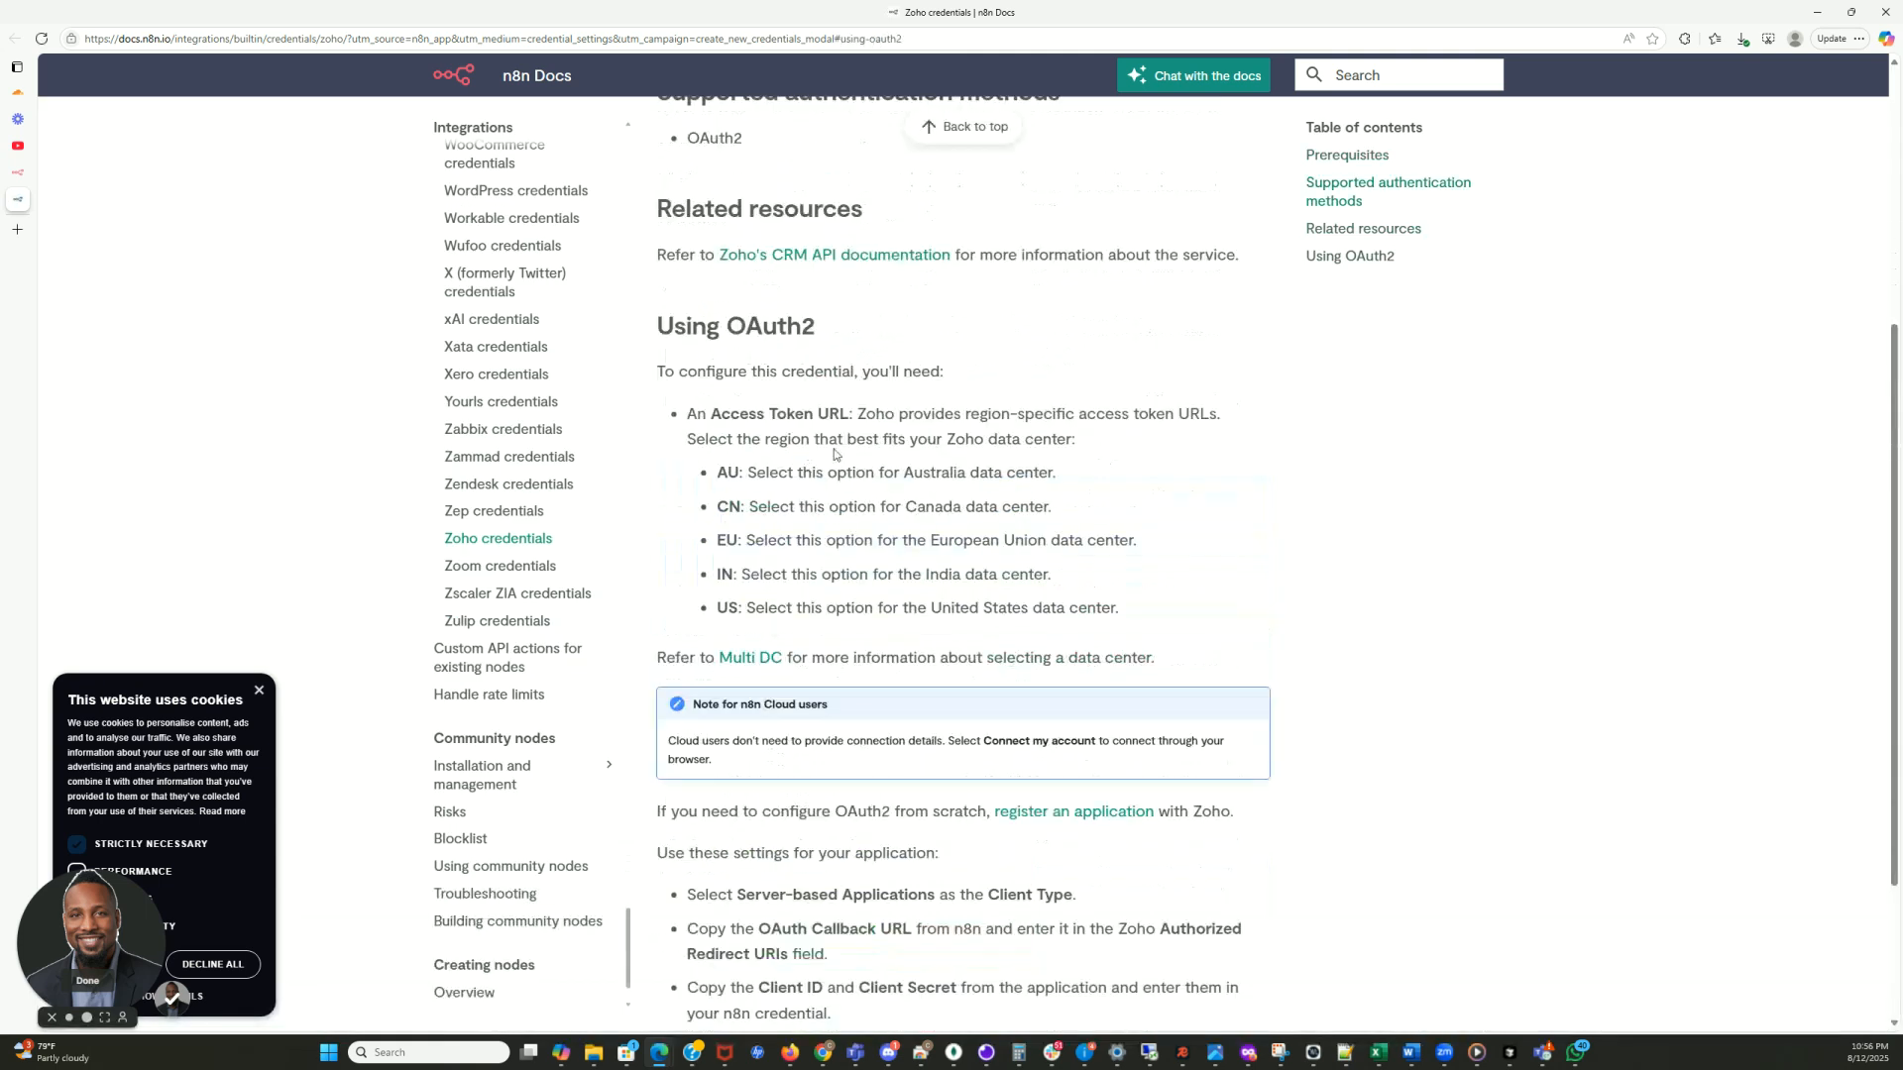
scroll(808, 466, "up", 3)
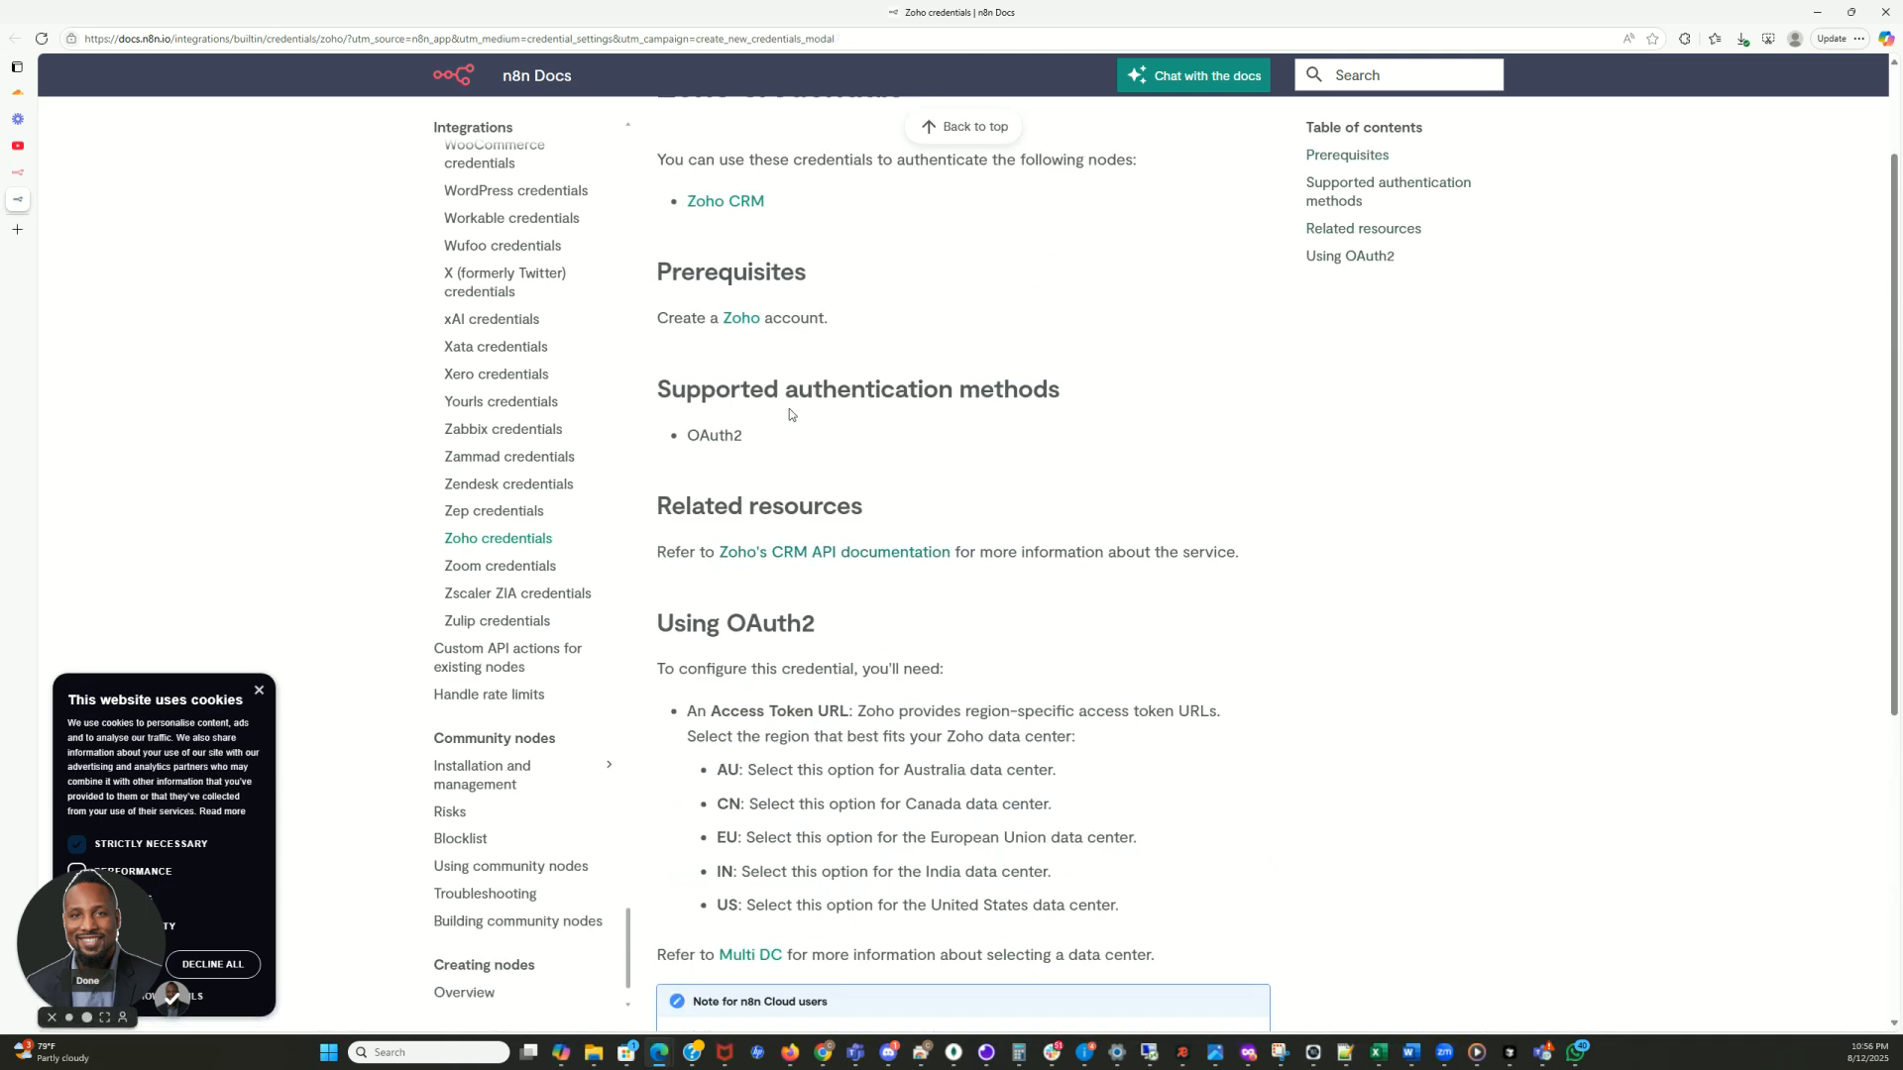
scroll(797, 503, "down", 1)
scroll(800, 504, "down", 2)
scroll(801, 504, "down", 1)
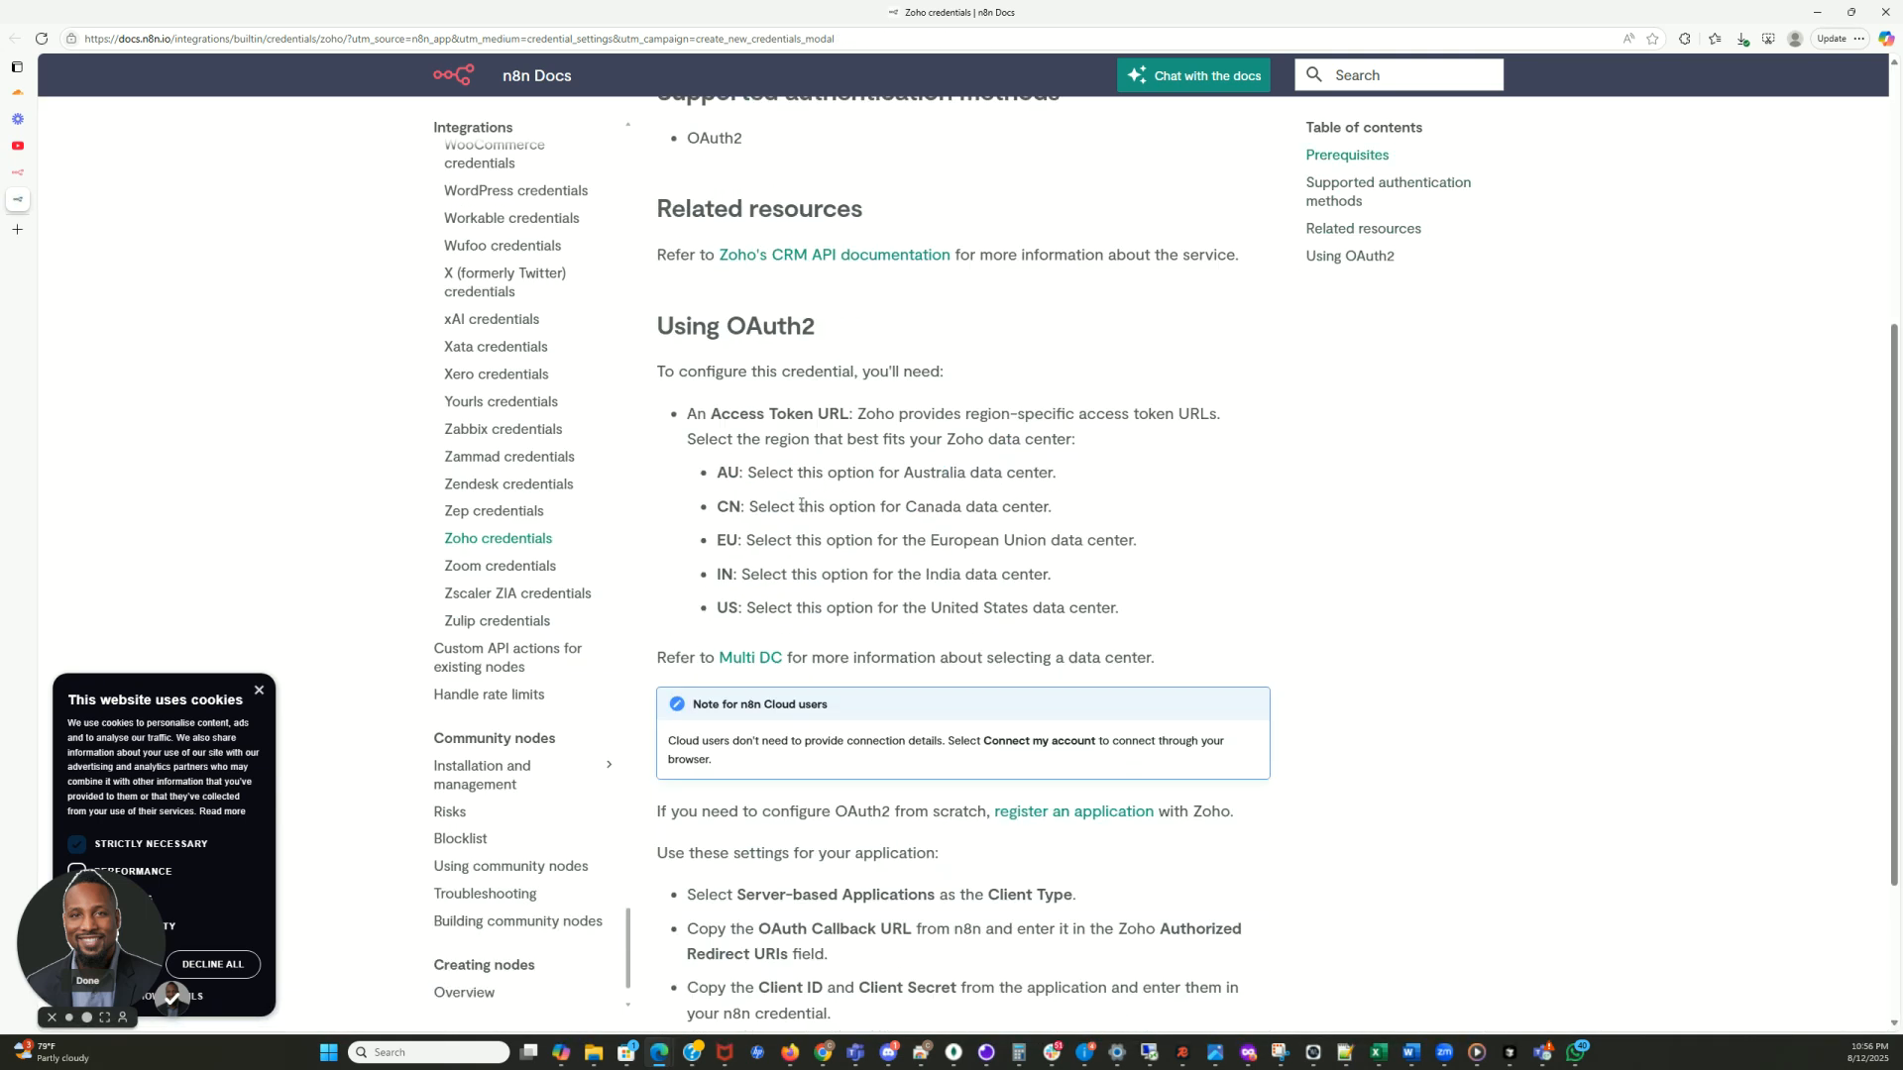
left_click_drag(650, 325, 750, 414)
scroll(813, 453, "down", 3)
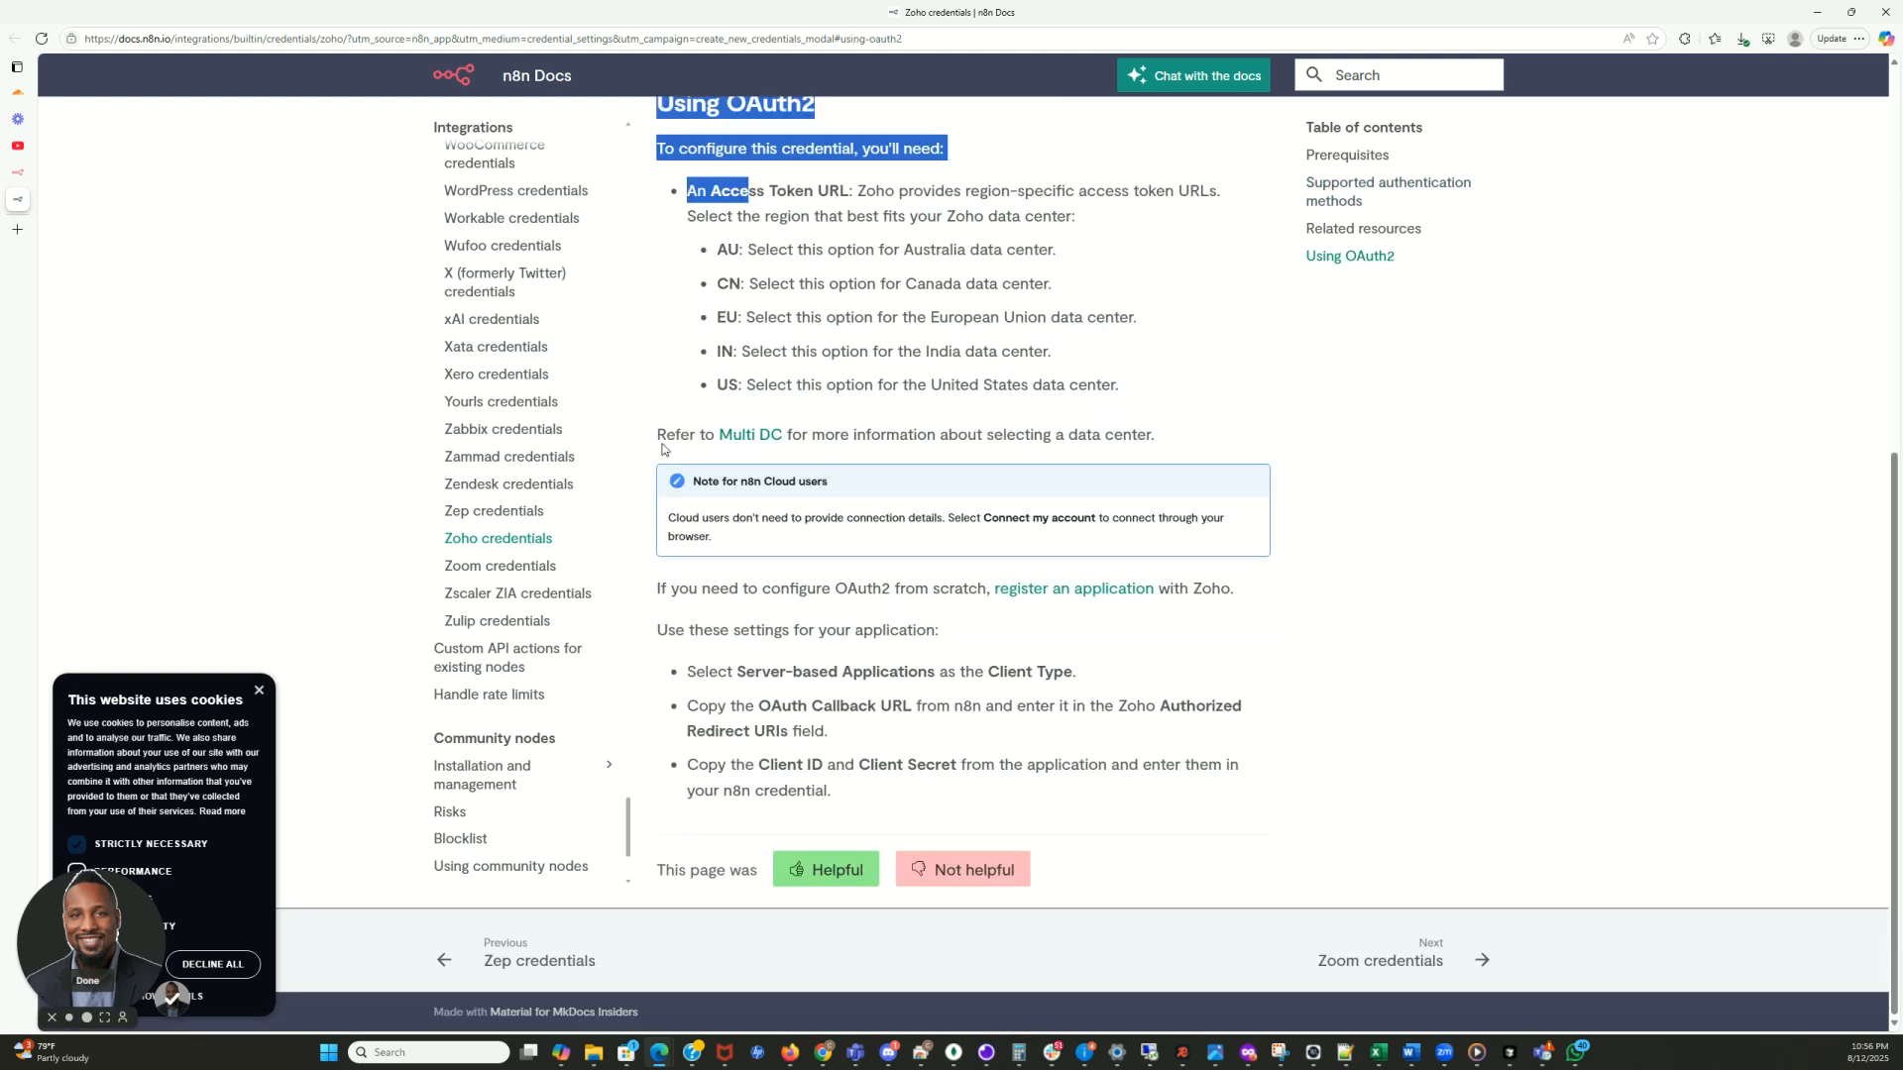
left_click_drag(668, 631, 910, 803)
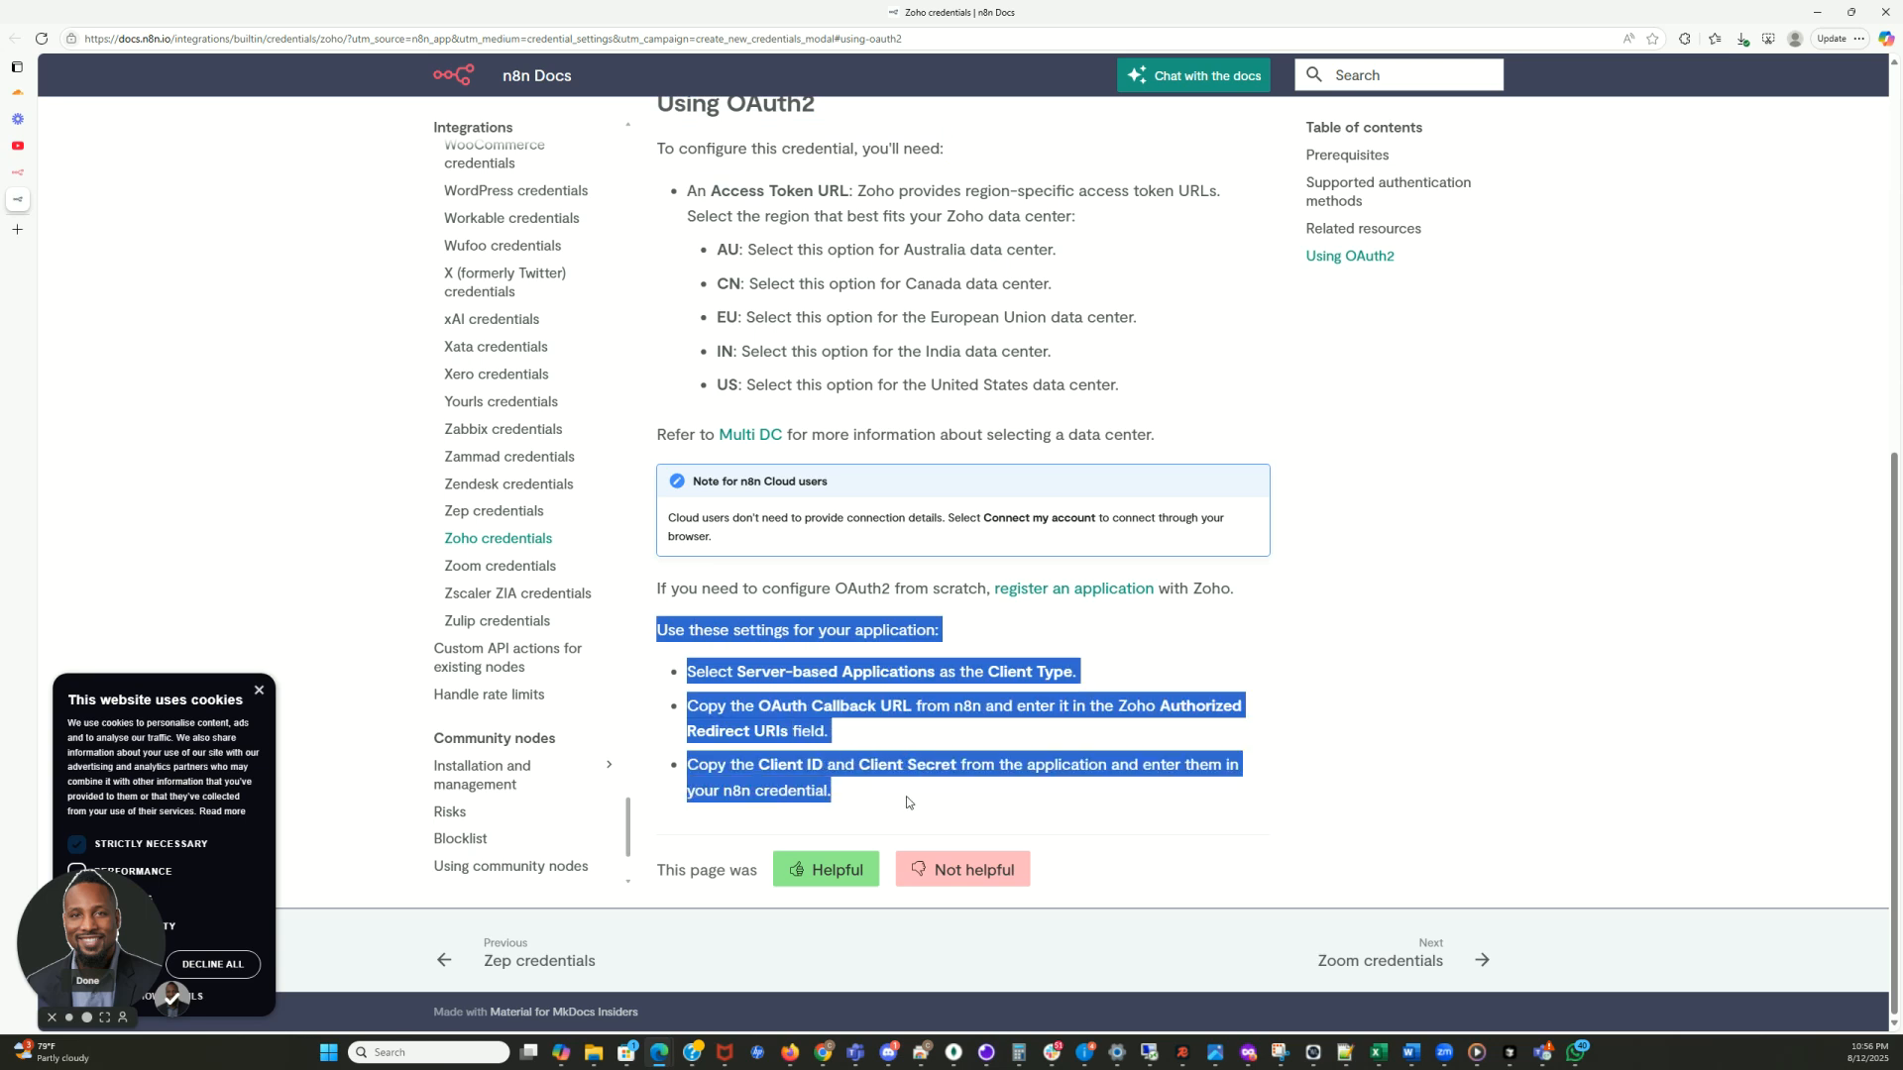
Open the linked Zoho application registration page in a new tab and switch to it
right_click(1069, 591)
left_click(1113, 601)
left_click(40, 228)
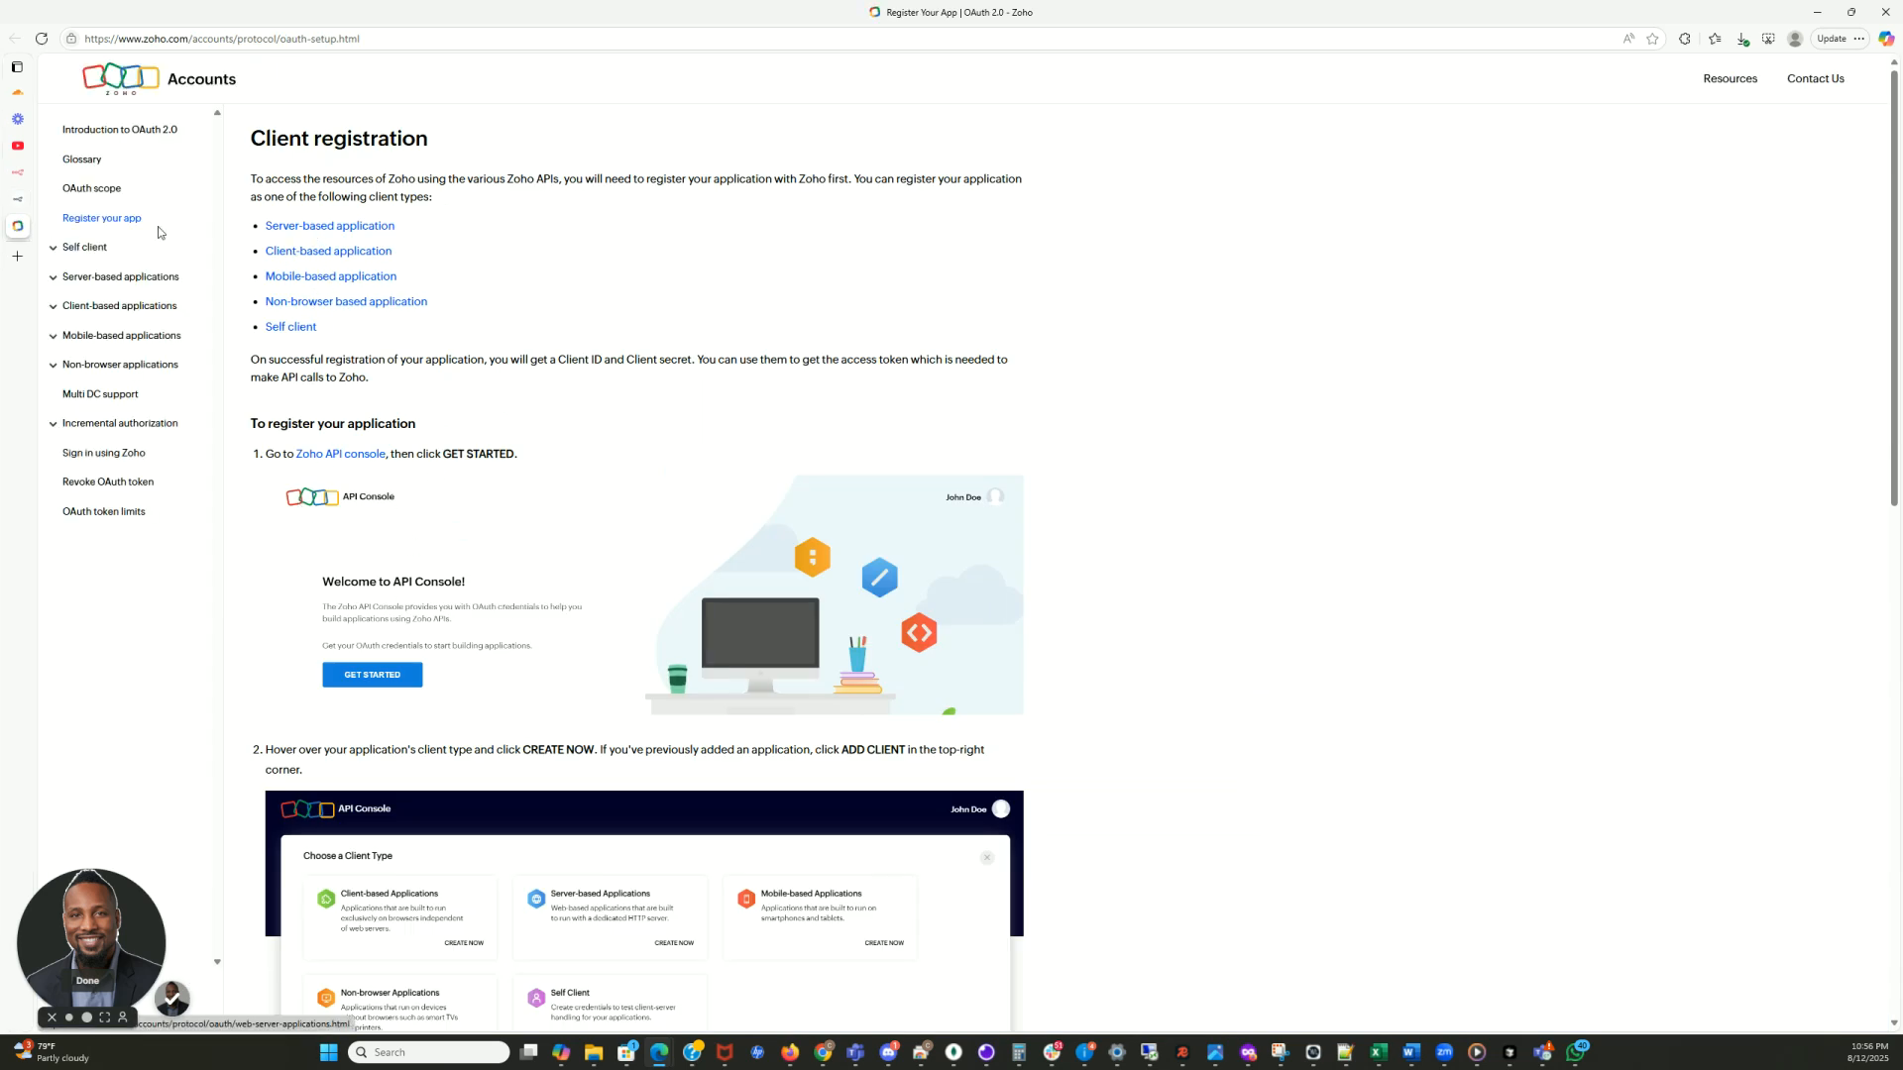
Return to the n8n Zoho credentials documentation and check which client type the application needs
left_click(19, 201)
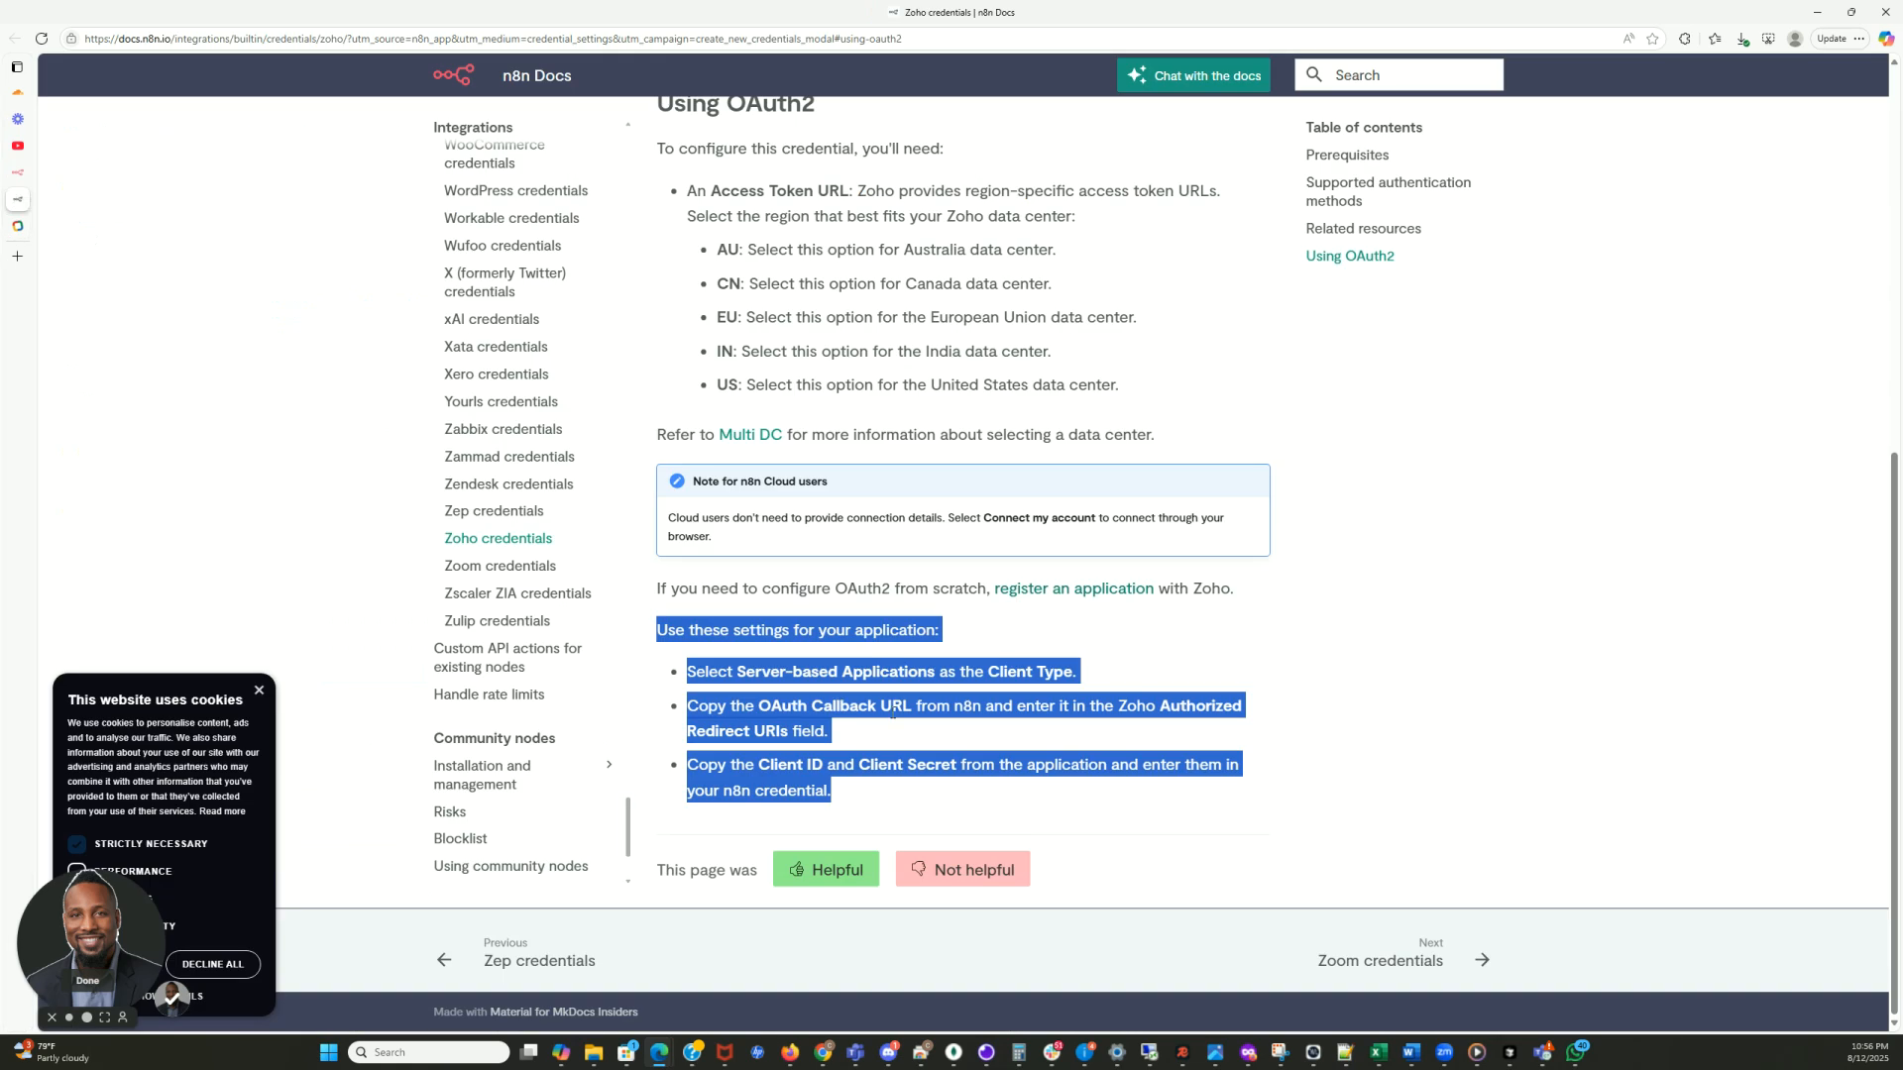
left_click(1056, 724)
left_click_drag(770, 674, 919, 674)
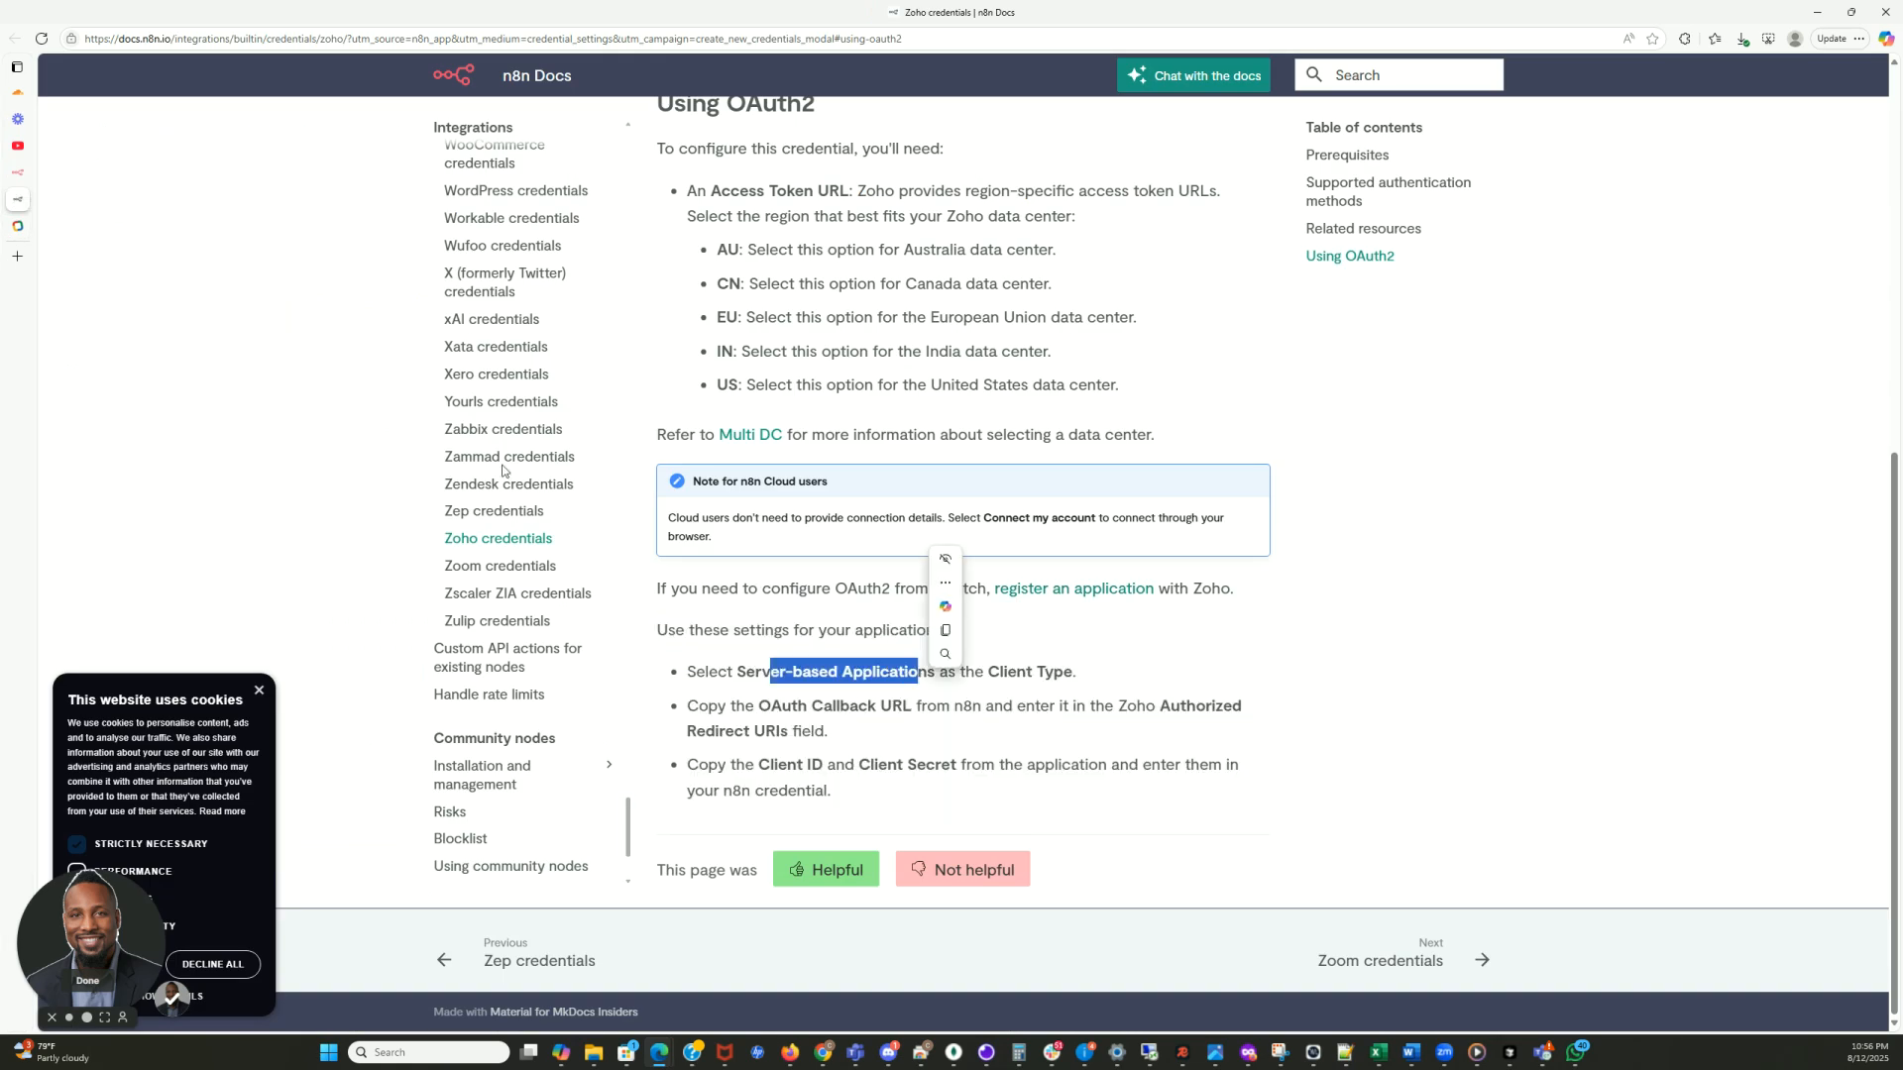
Go from Zoho's client registration page to the Zoho API Console and start a new client of type Server-based Applications
left_click(18, 227)
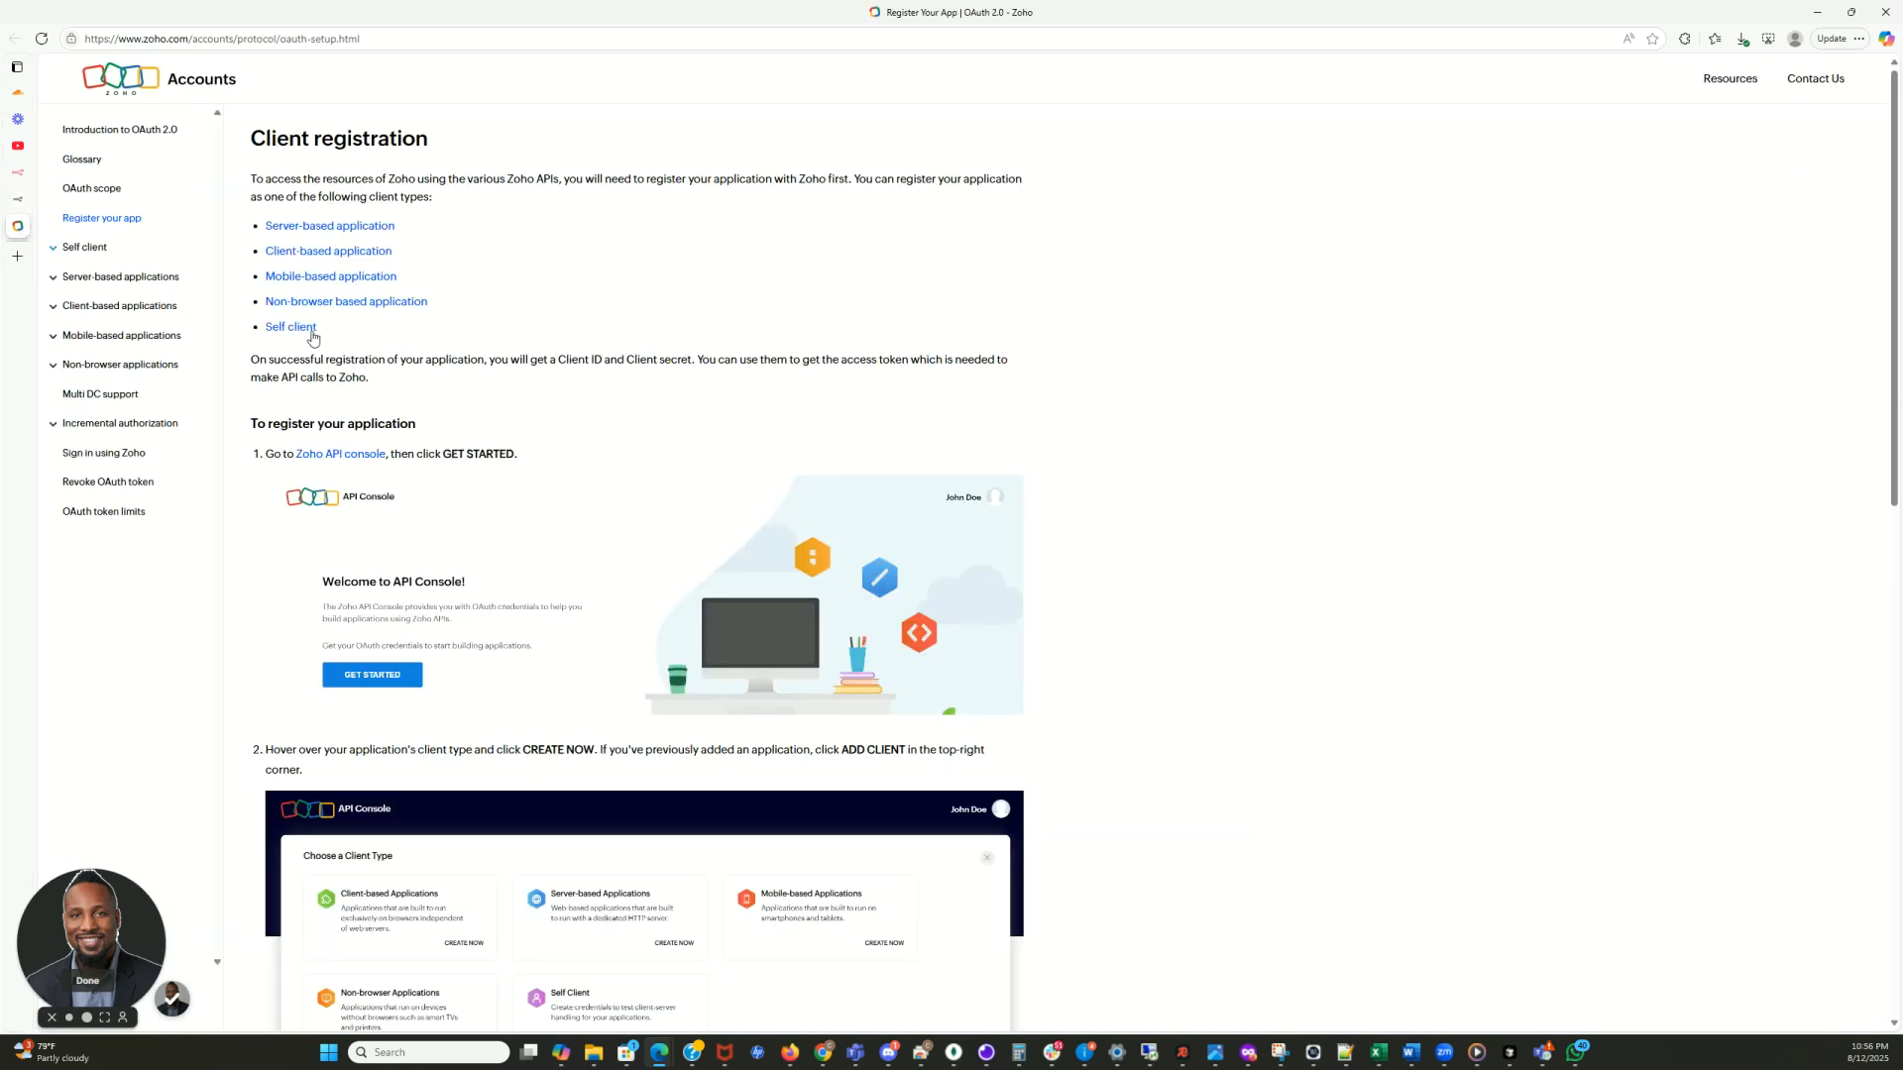
left_click(327, 228)
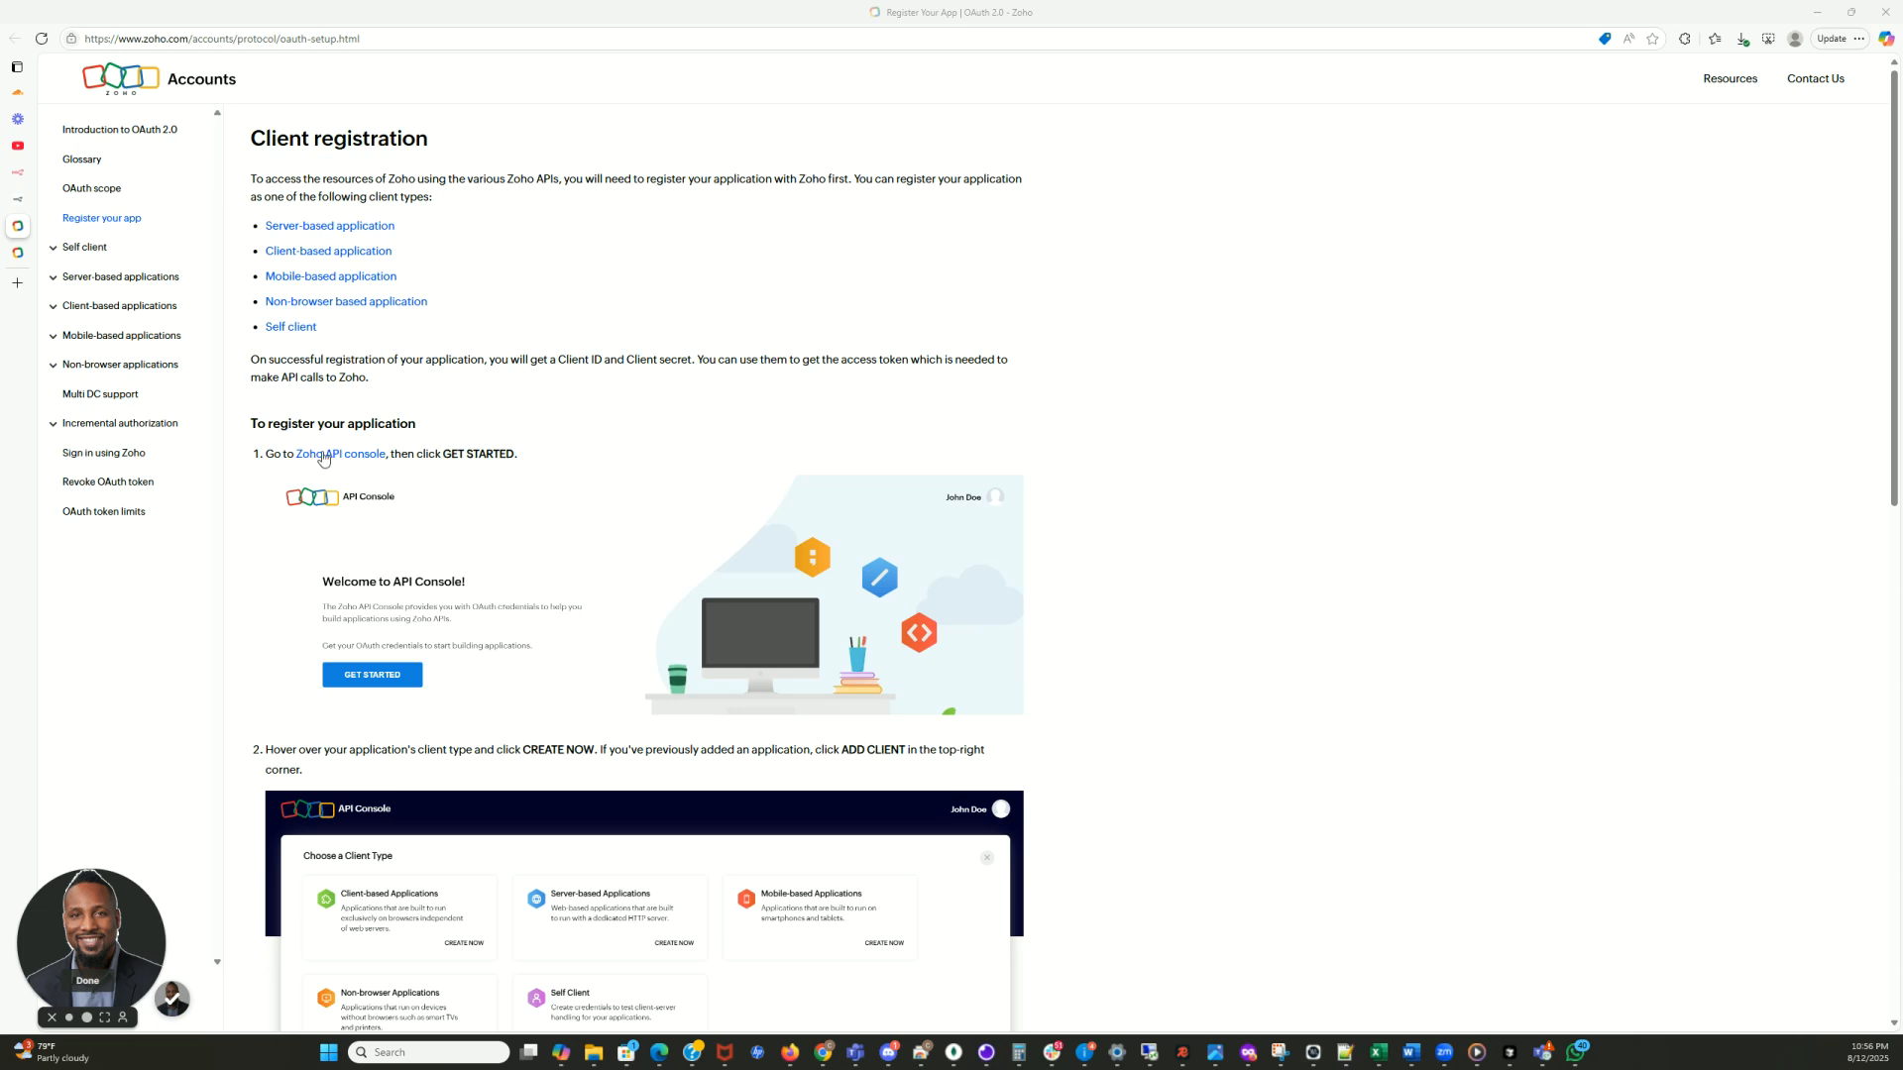
left_click(323, 454)
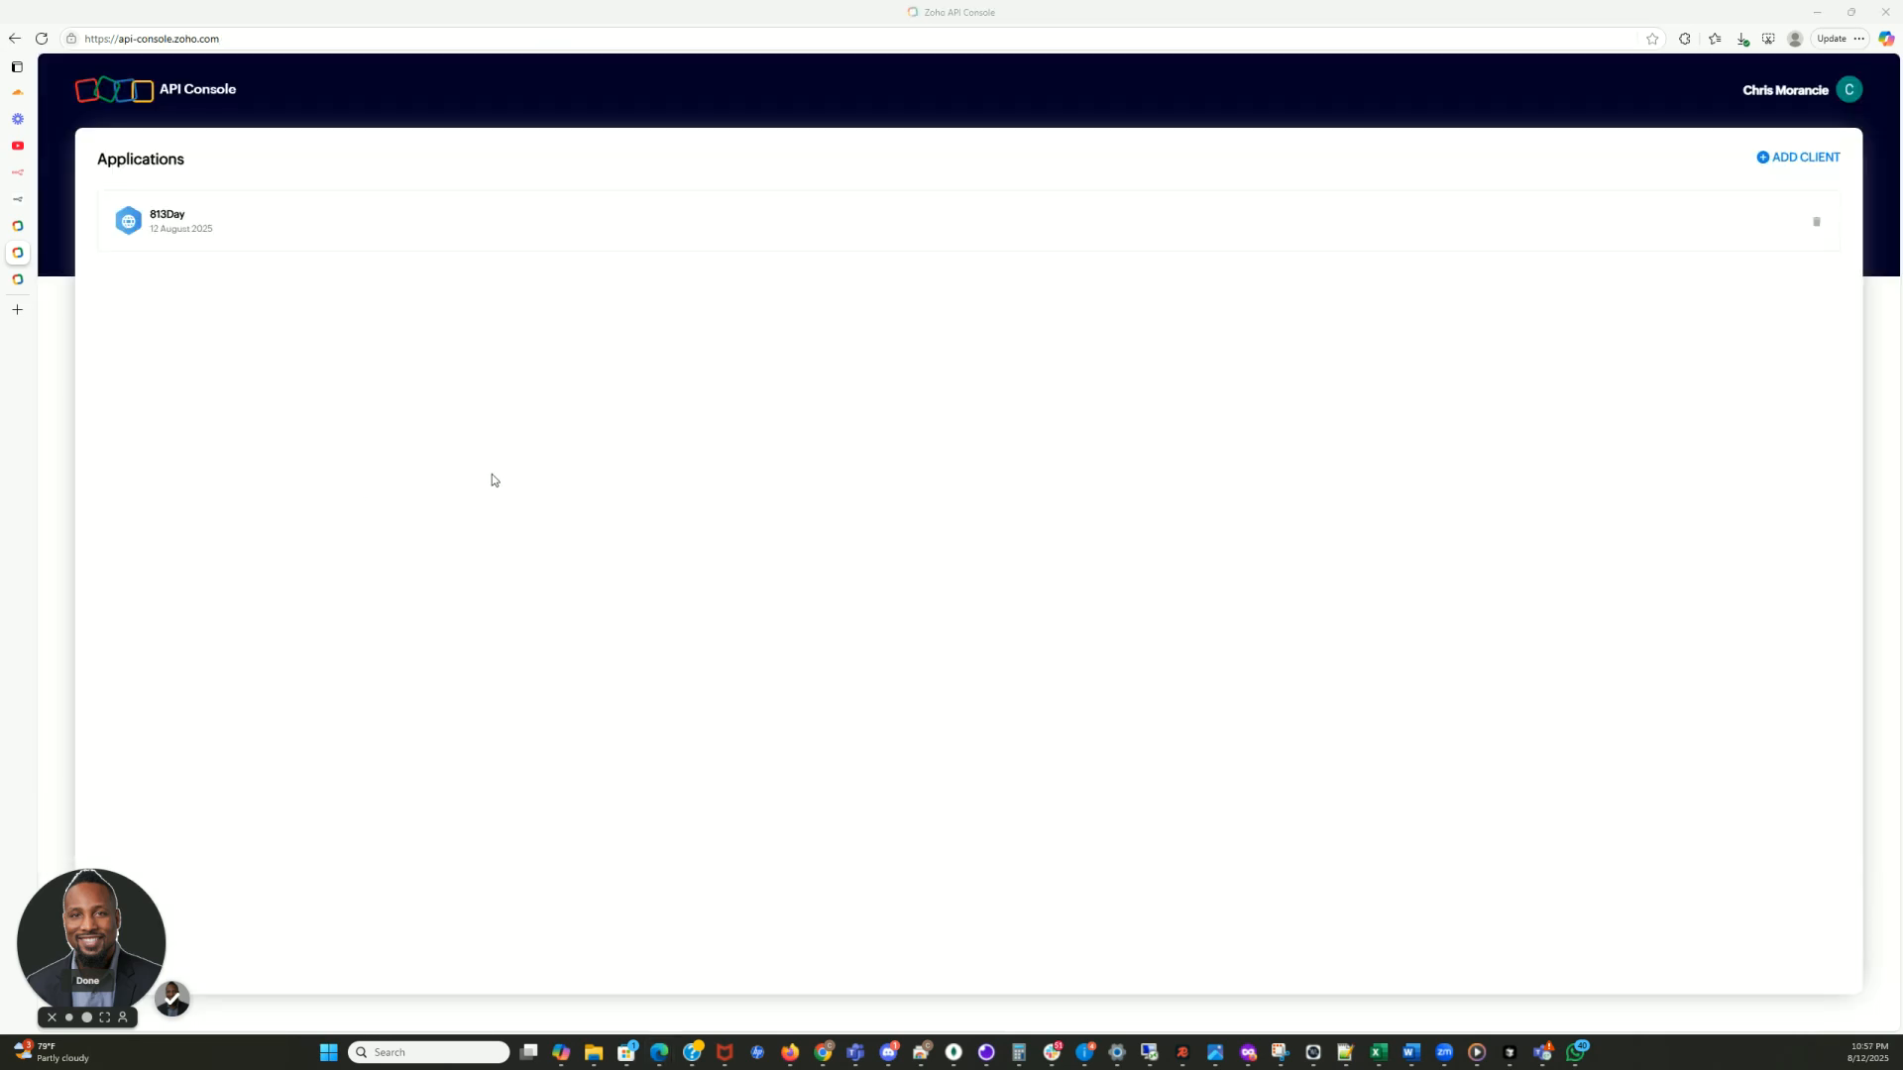
left_click(1797, 161)
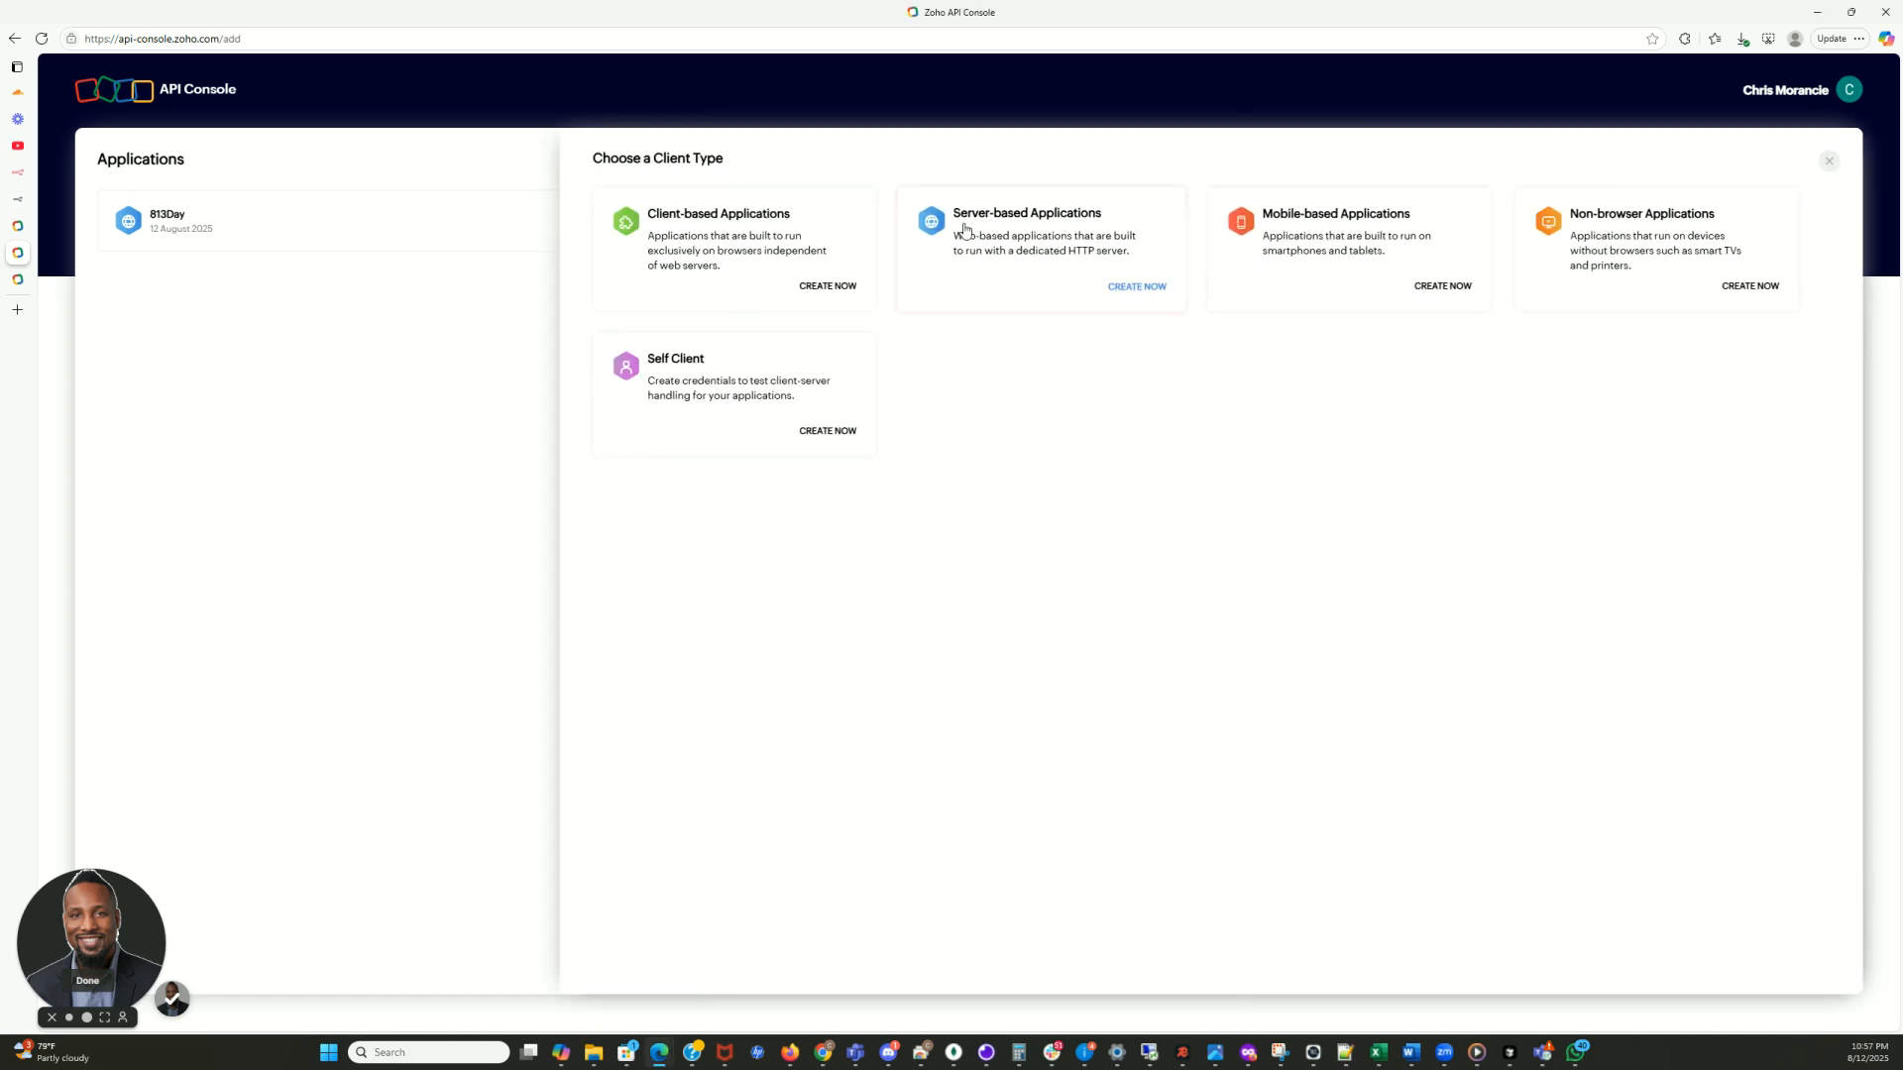
left_click(1013, 250)
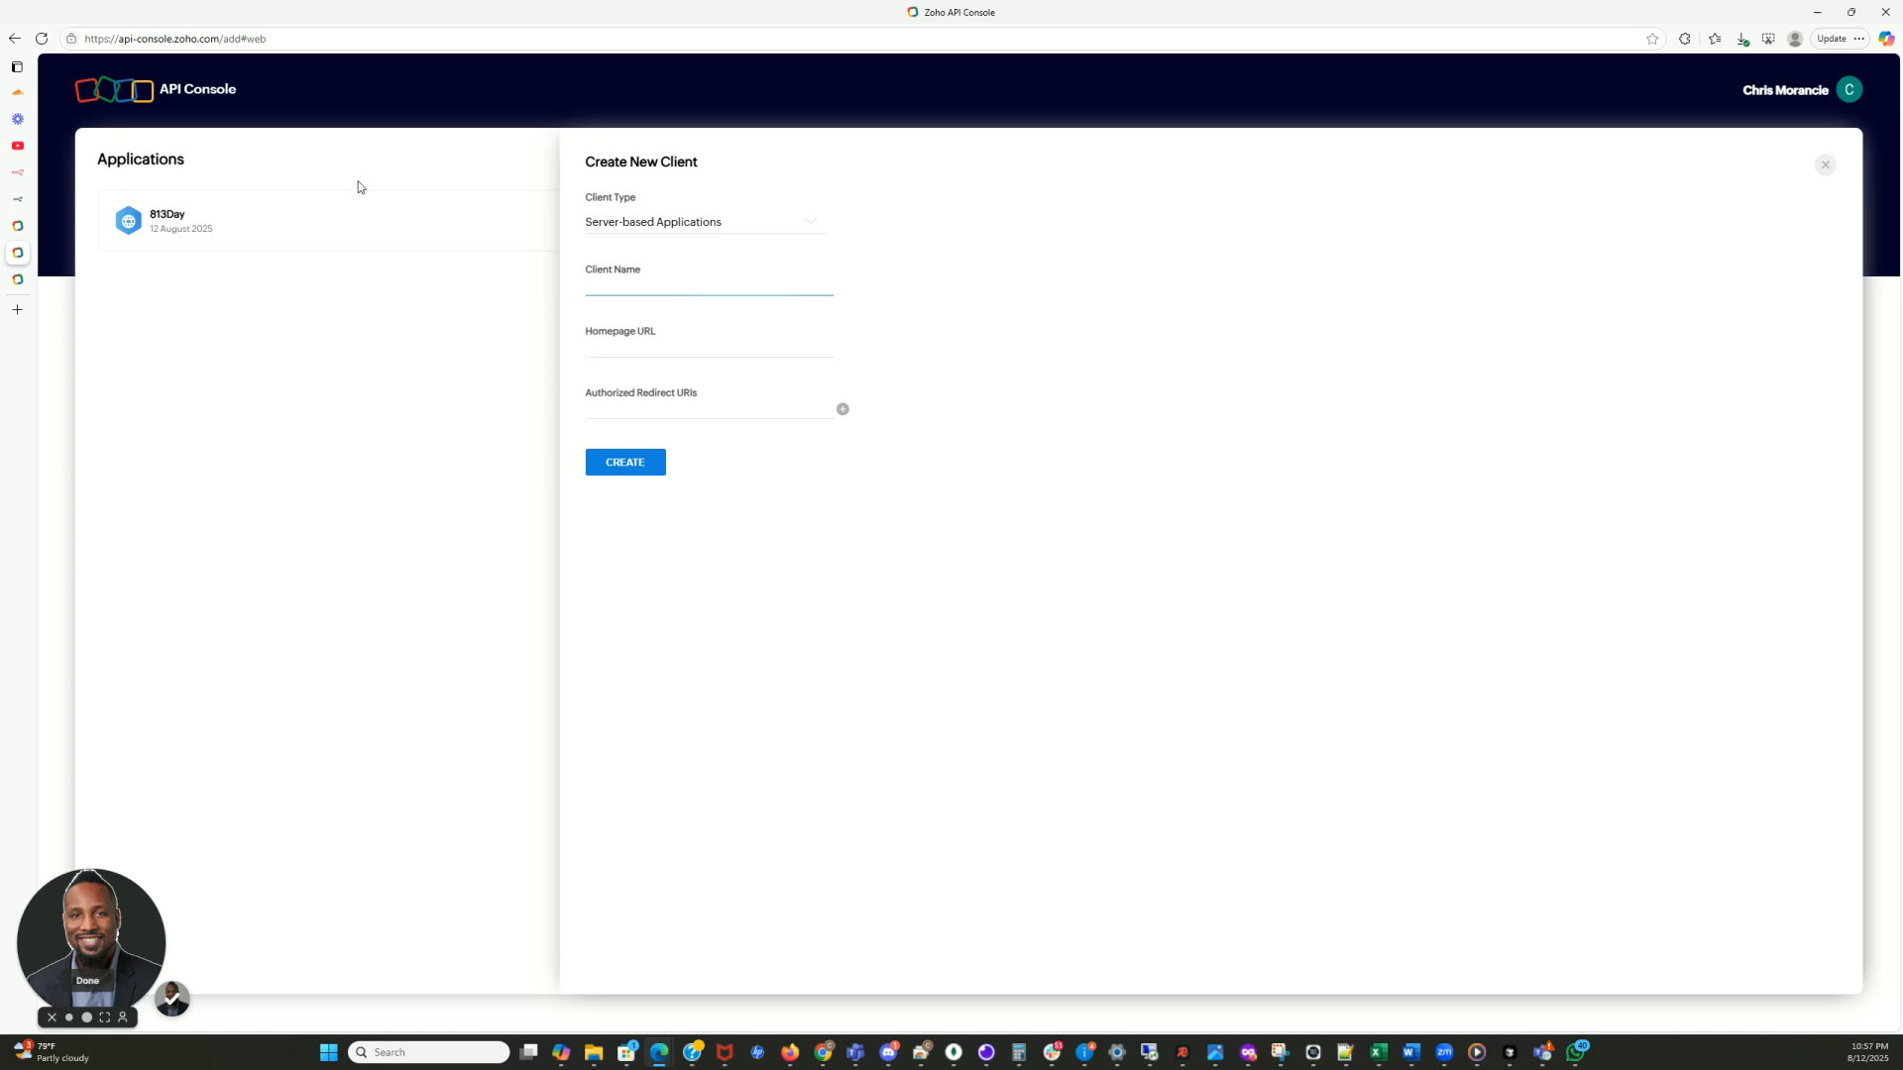
Copy the credential name Zoho Video Demo from n8n into the Client Name of the new Zoho client
left_click(19, 174)
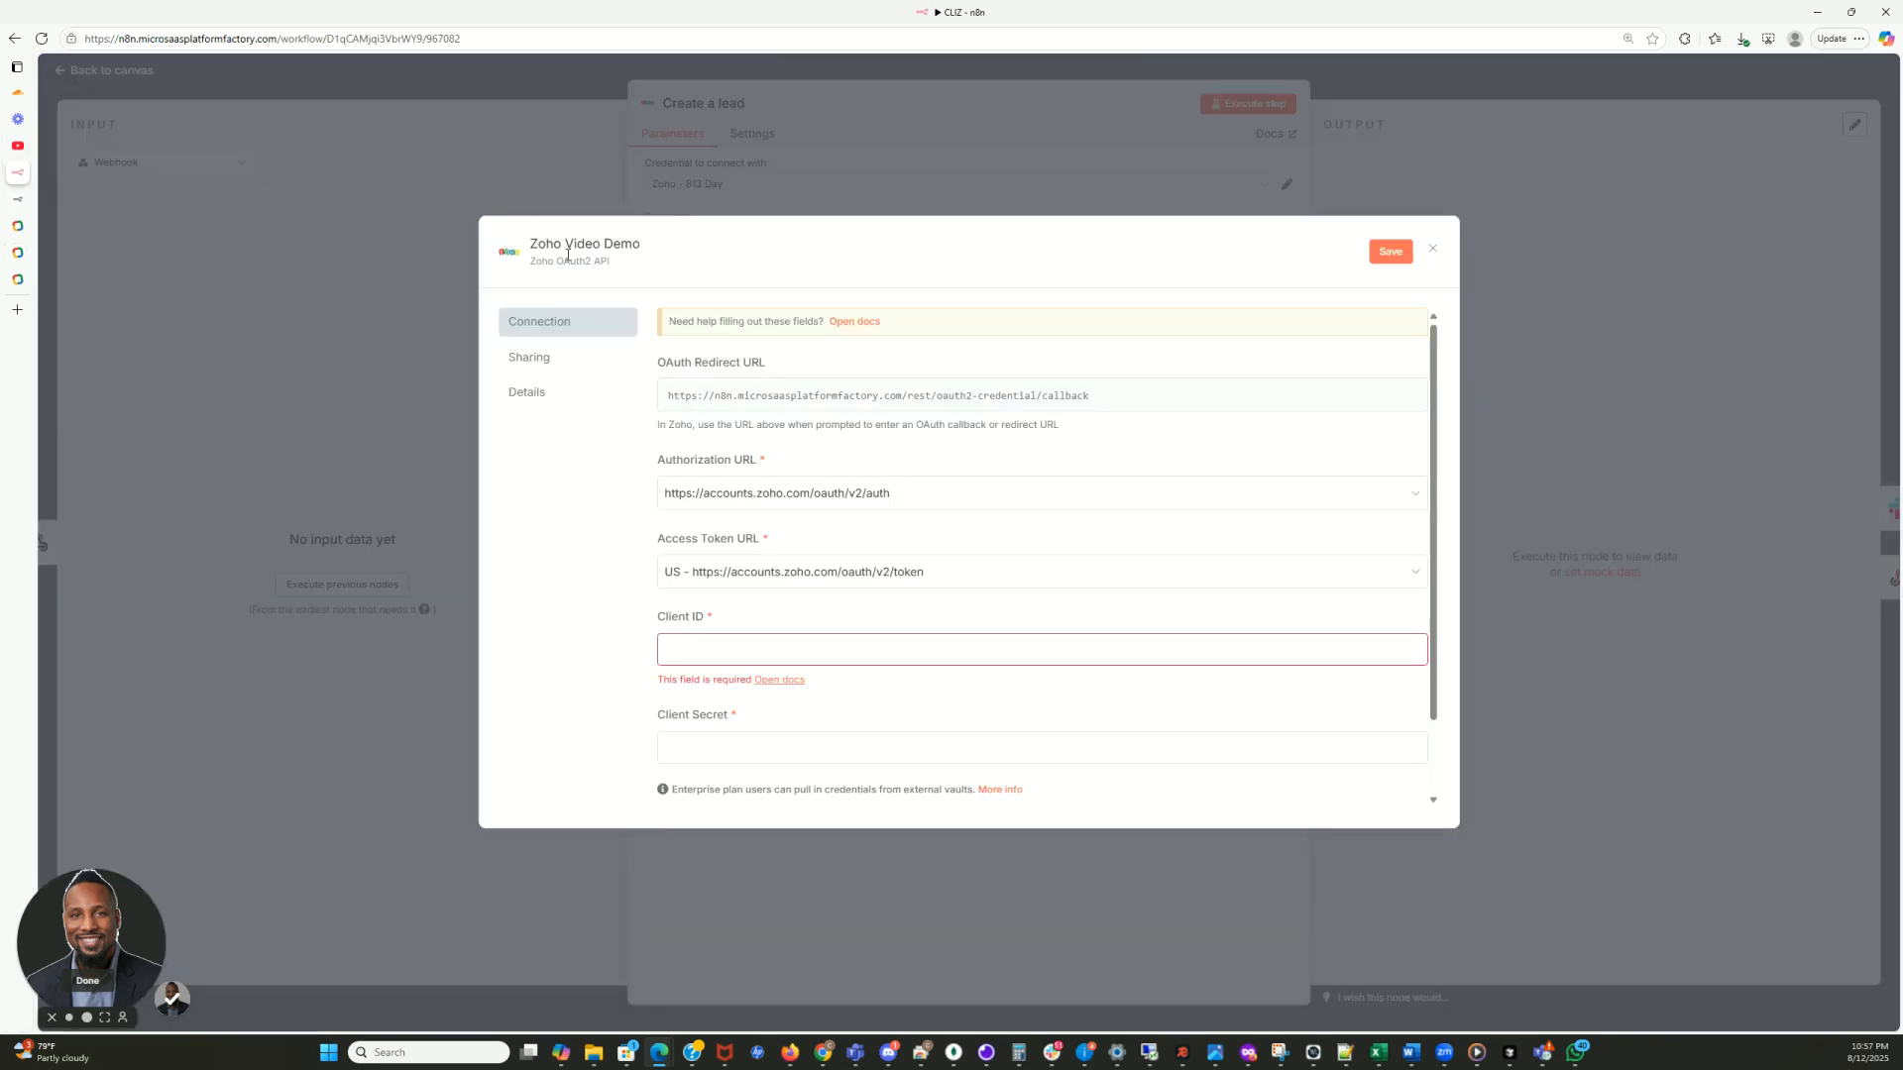
left_click(587, 243)
key("ctrl+c")
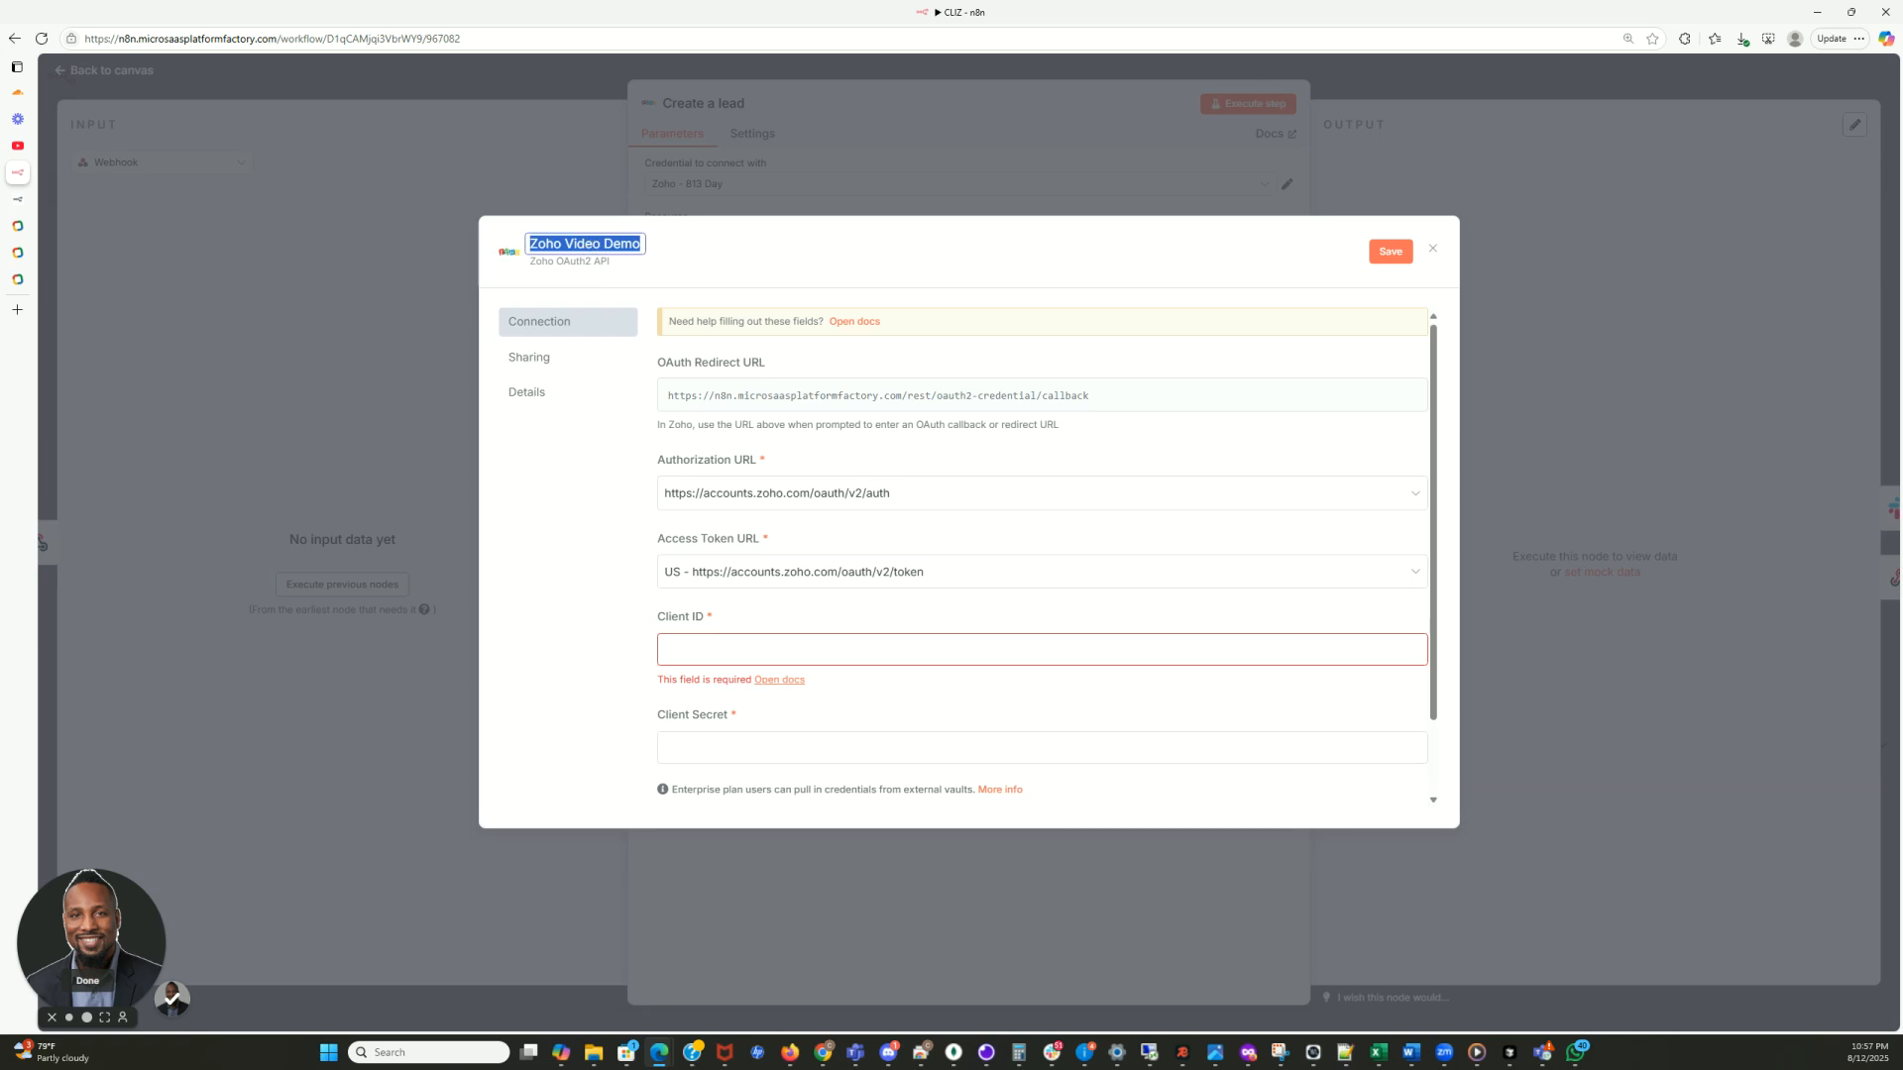
left_click(18, 280)
left_click(19, 259)
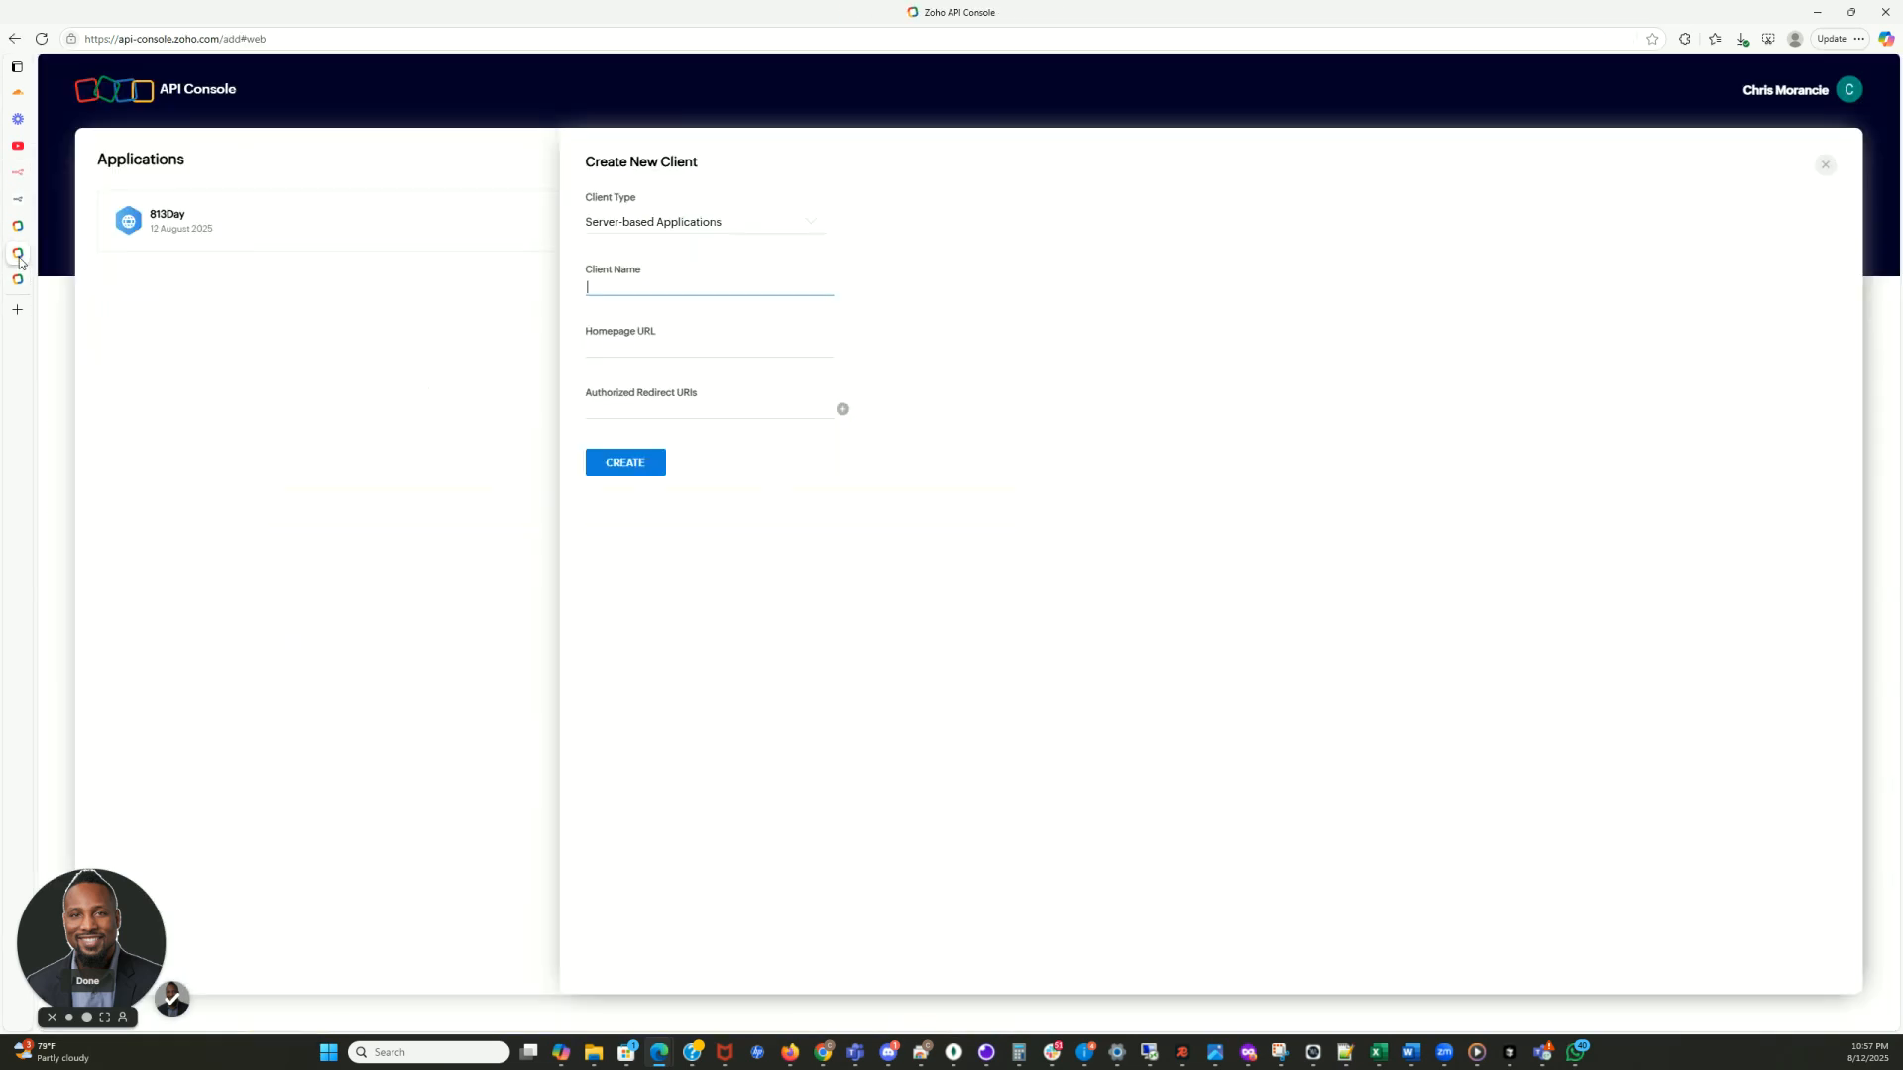
key("ctrl+v")
Copy the OAuth Redirect URL from the n8n credential into the Zoho client's Authorized Redirect URIs
left_click(66, 174)
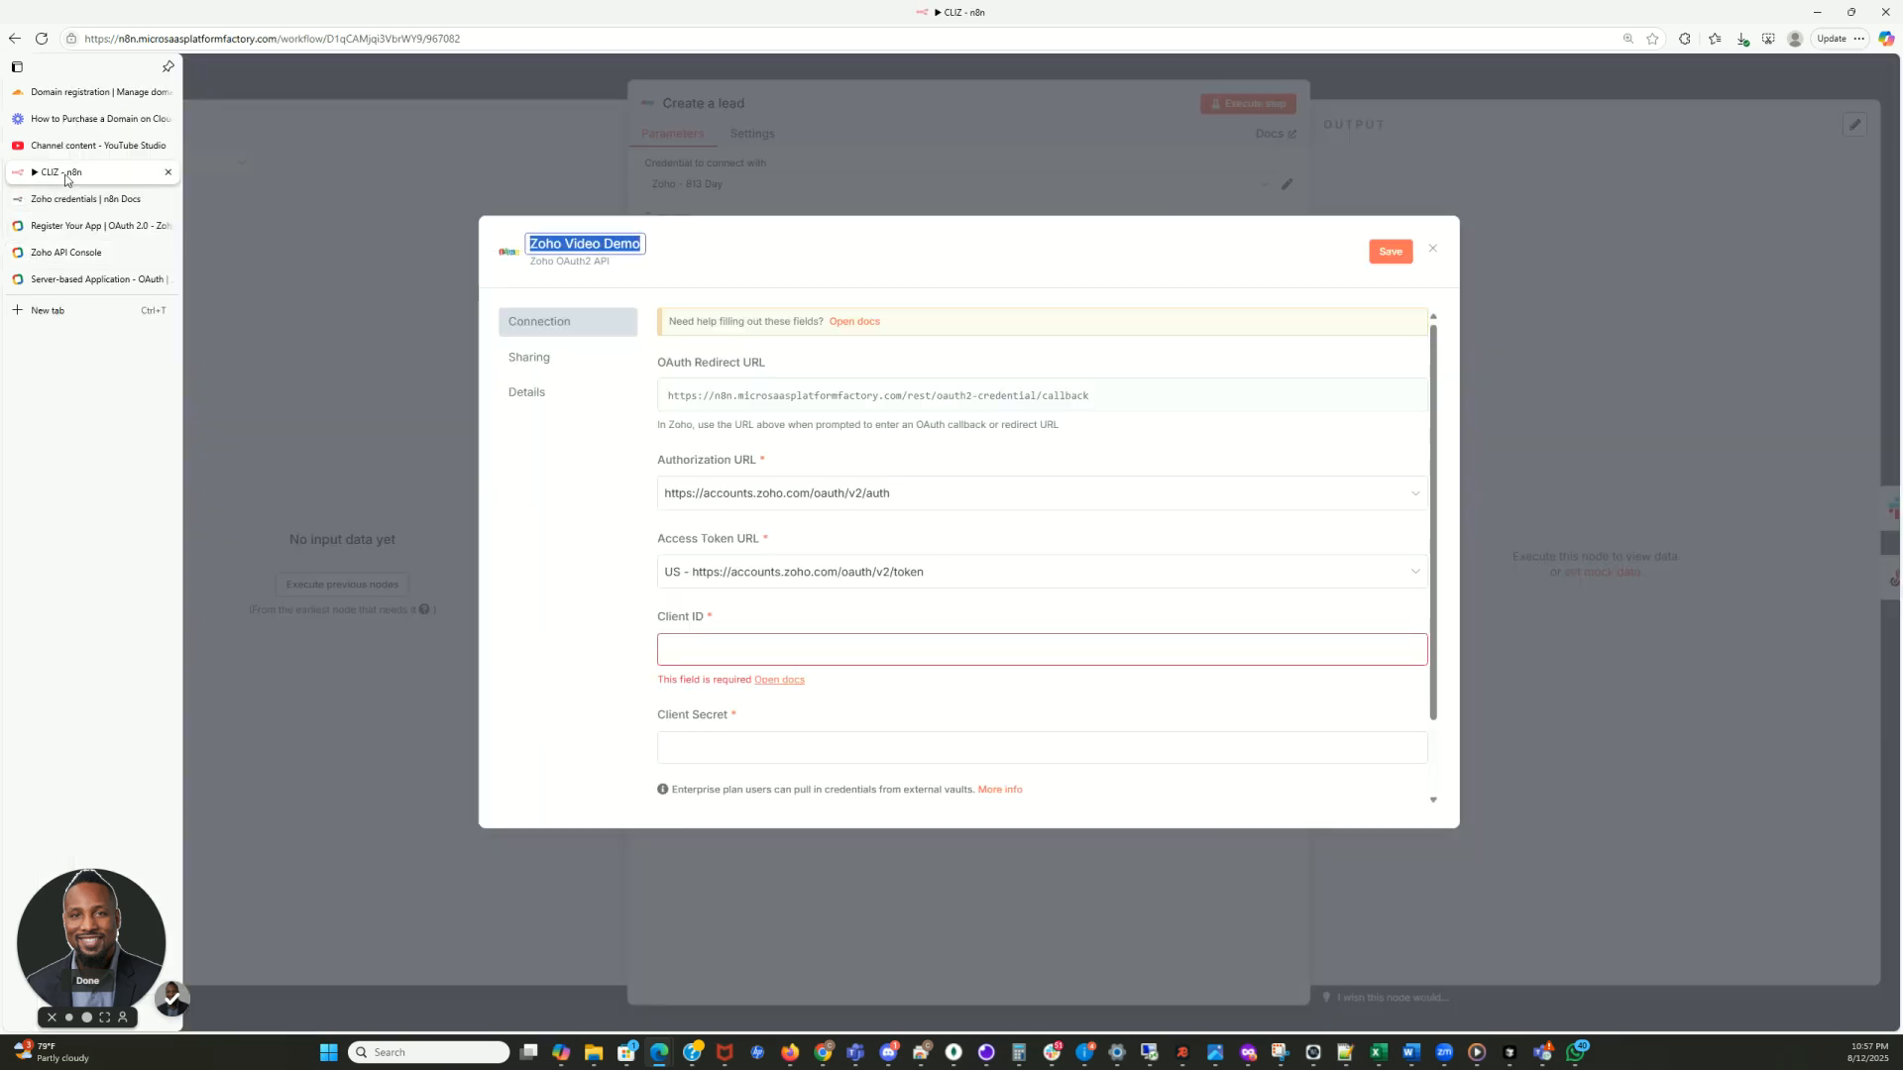
left_click(760, 398)
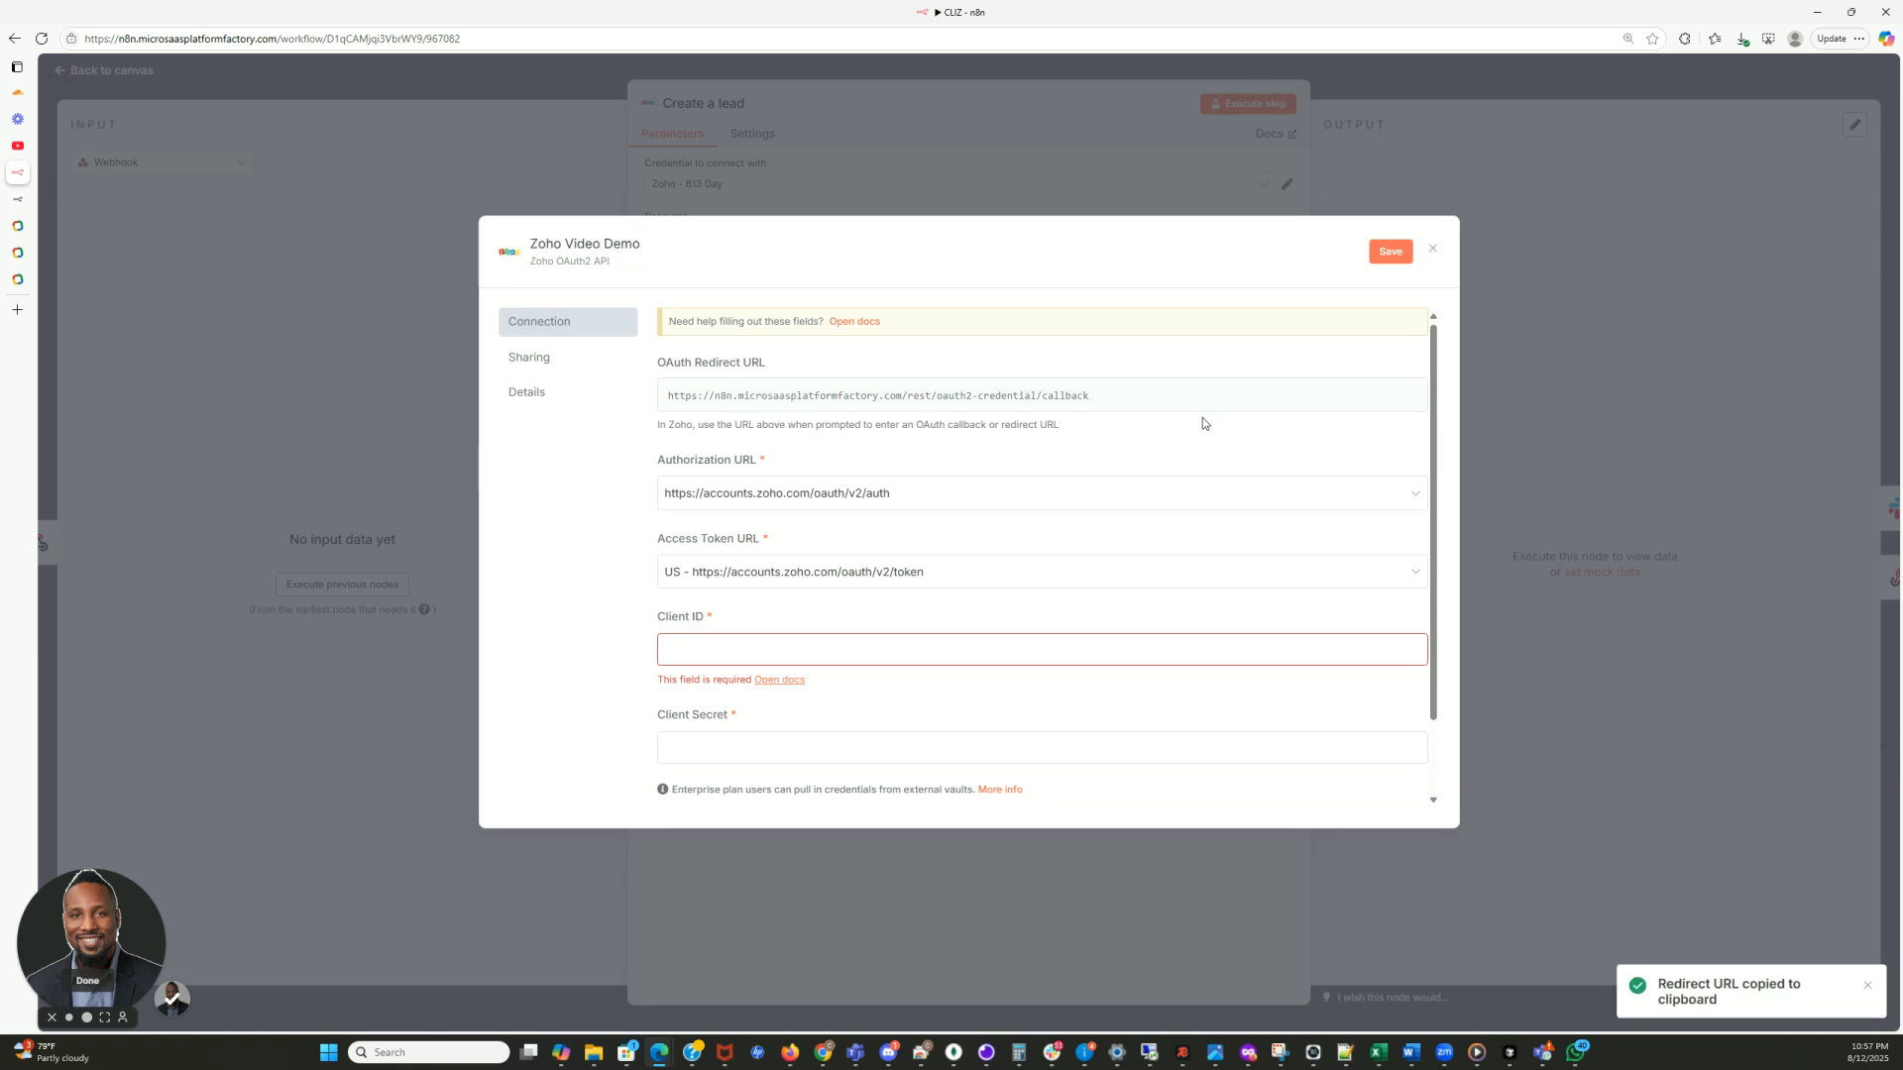
left_click(1368, 399)
left_click(18, 252)
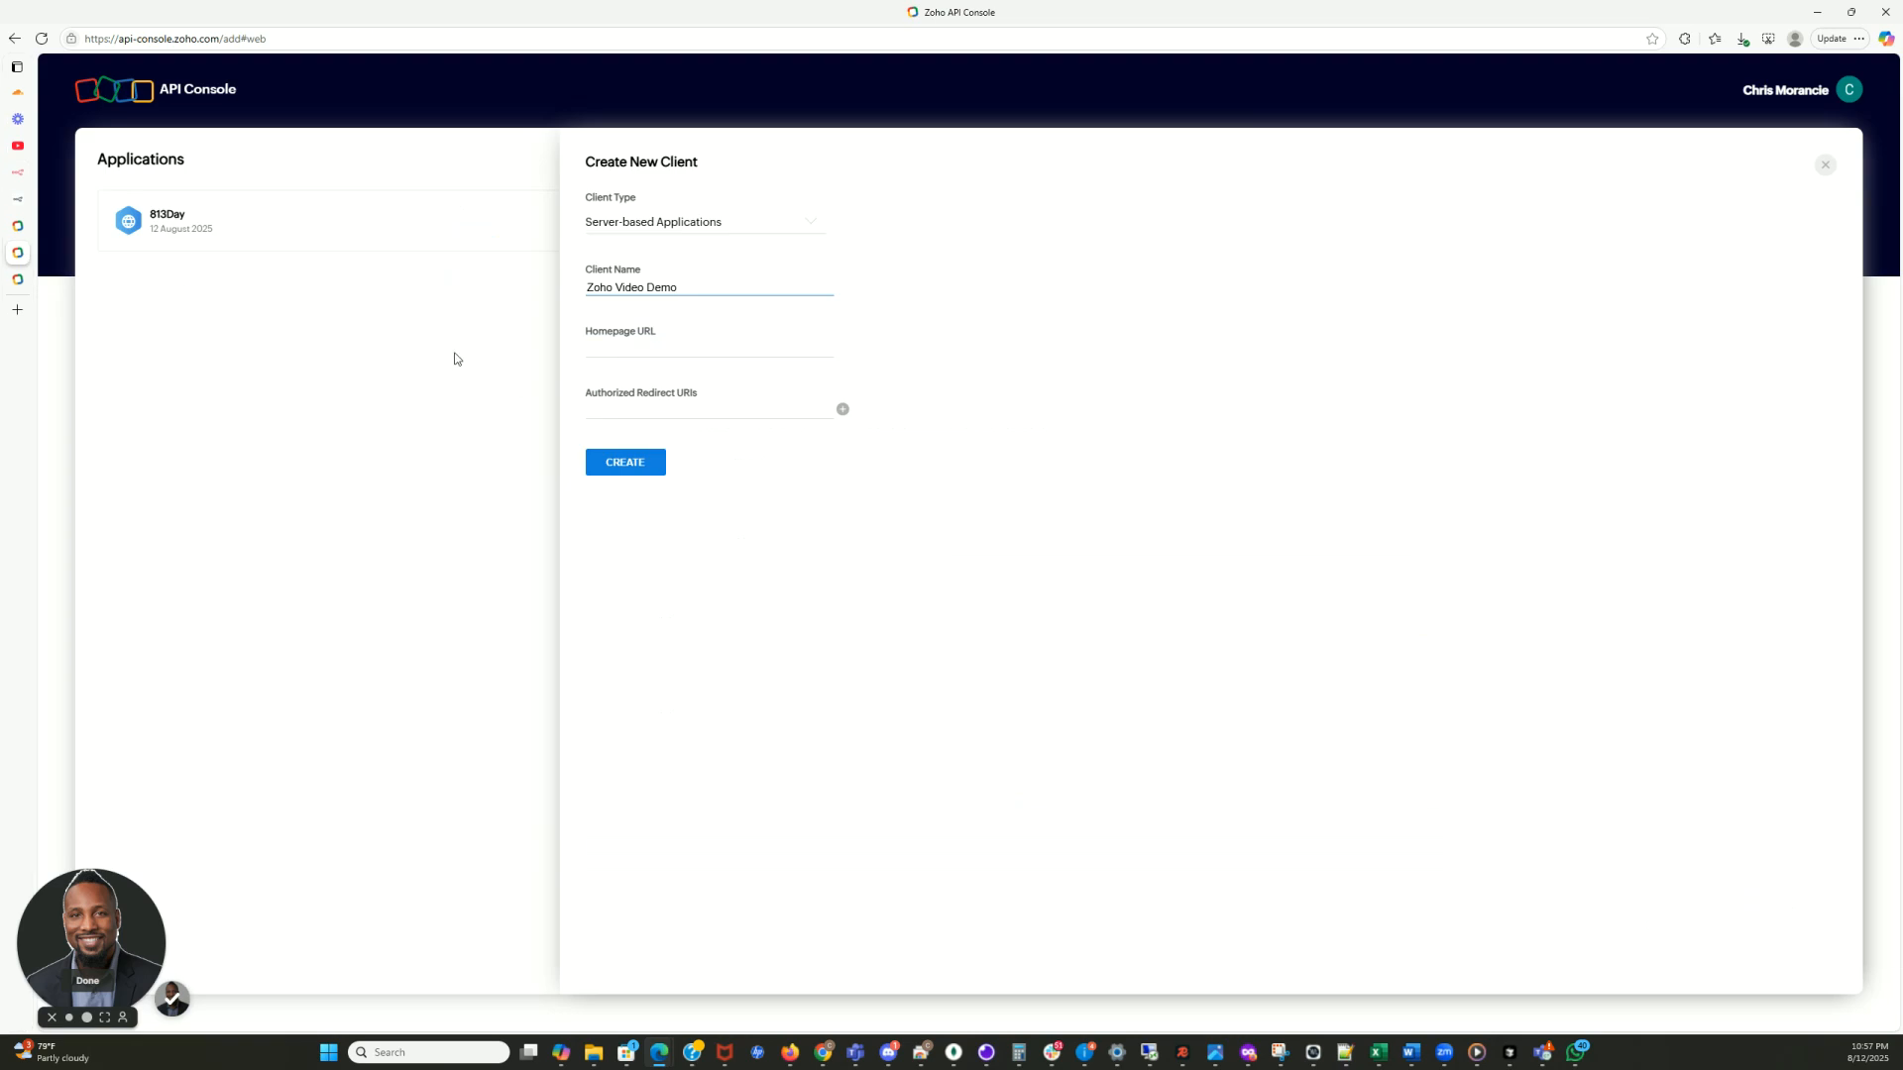
left_click(628, 410)
key("ctrl+v")
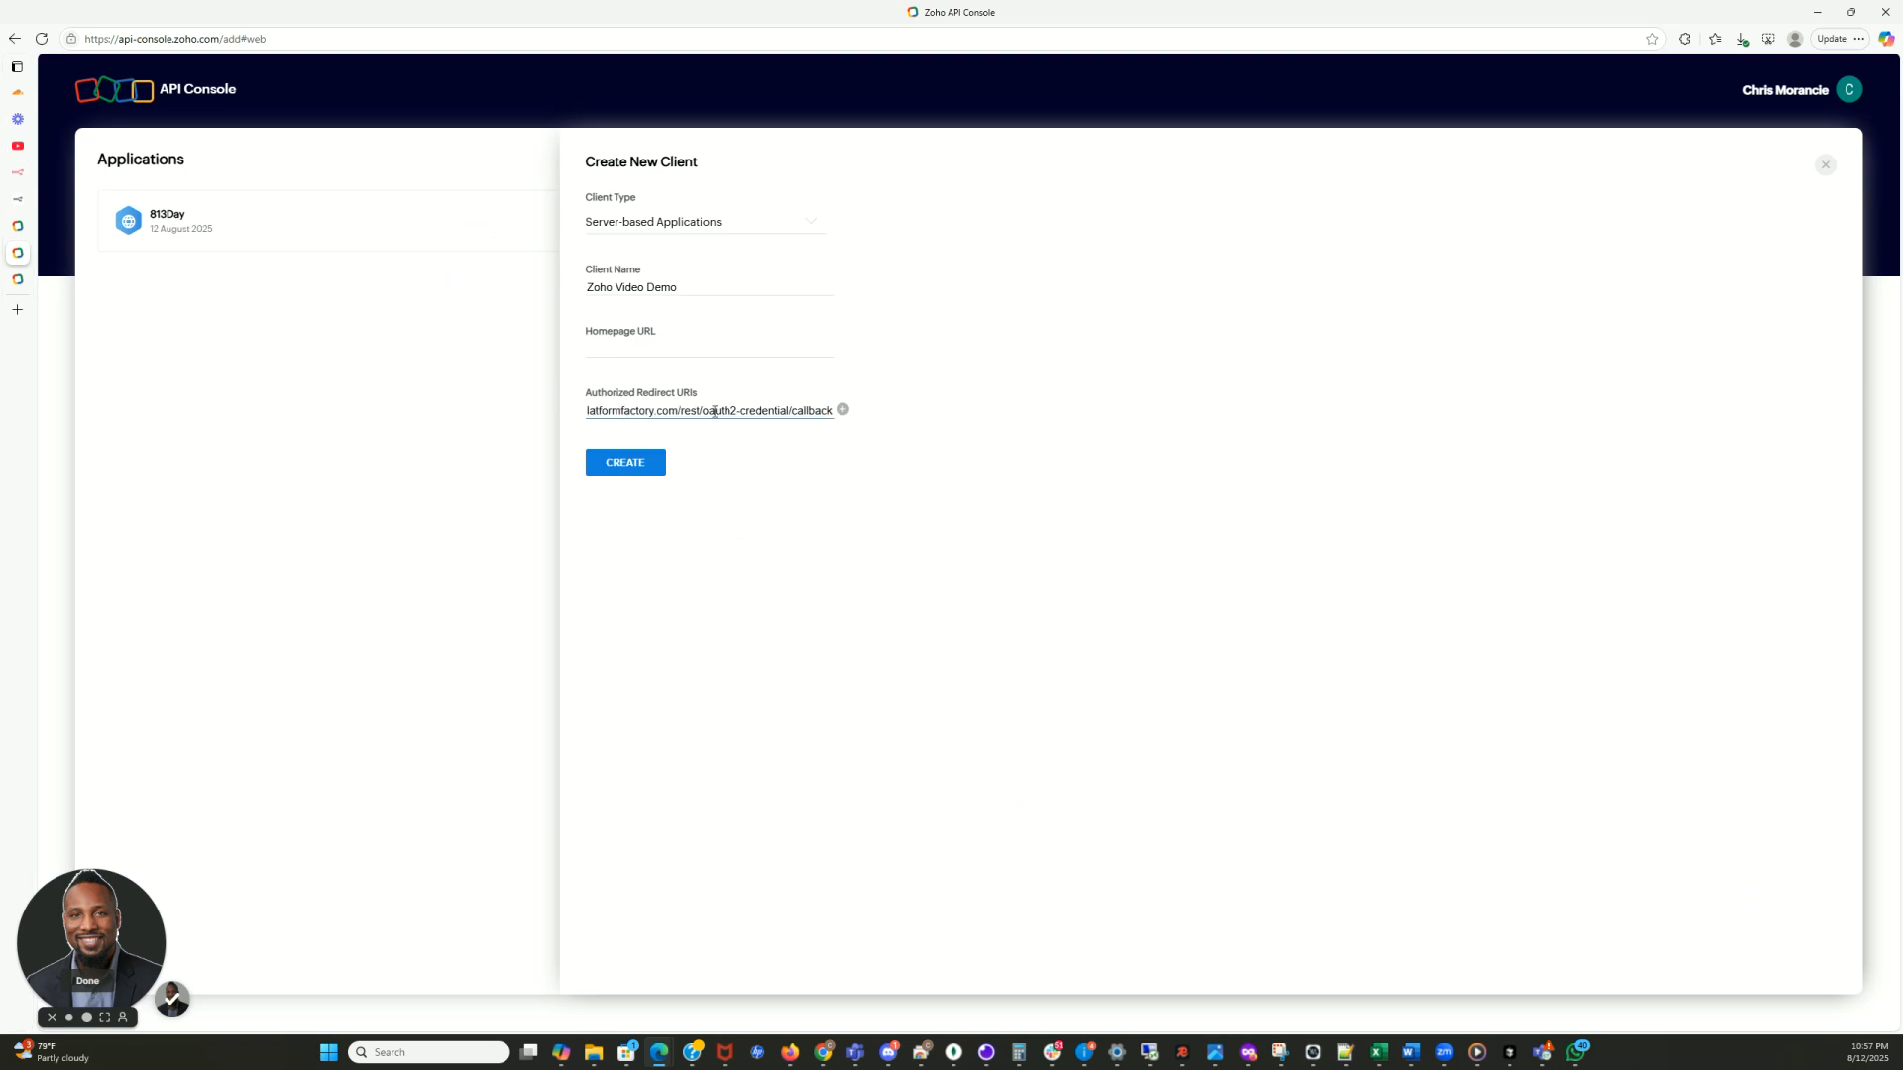
left_click(627, 347)
key("ctrl+v")
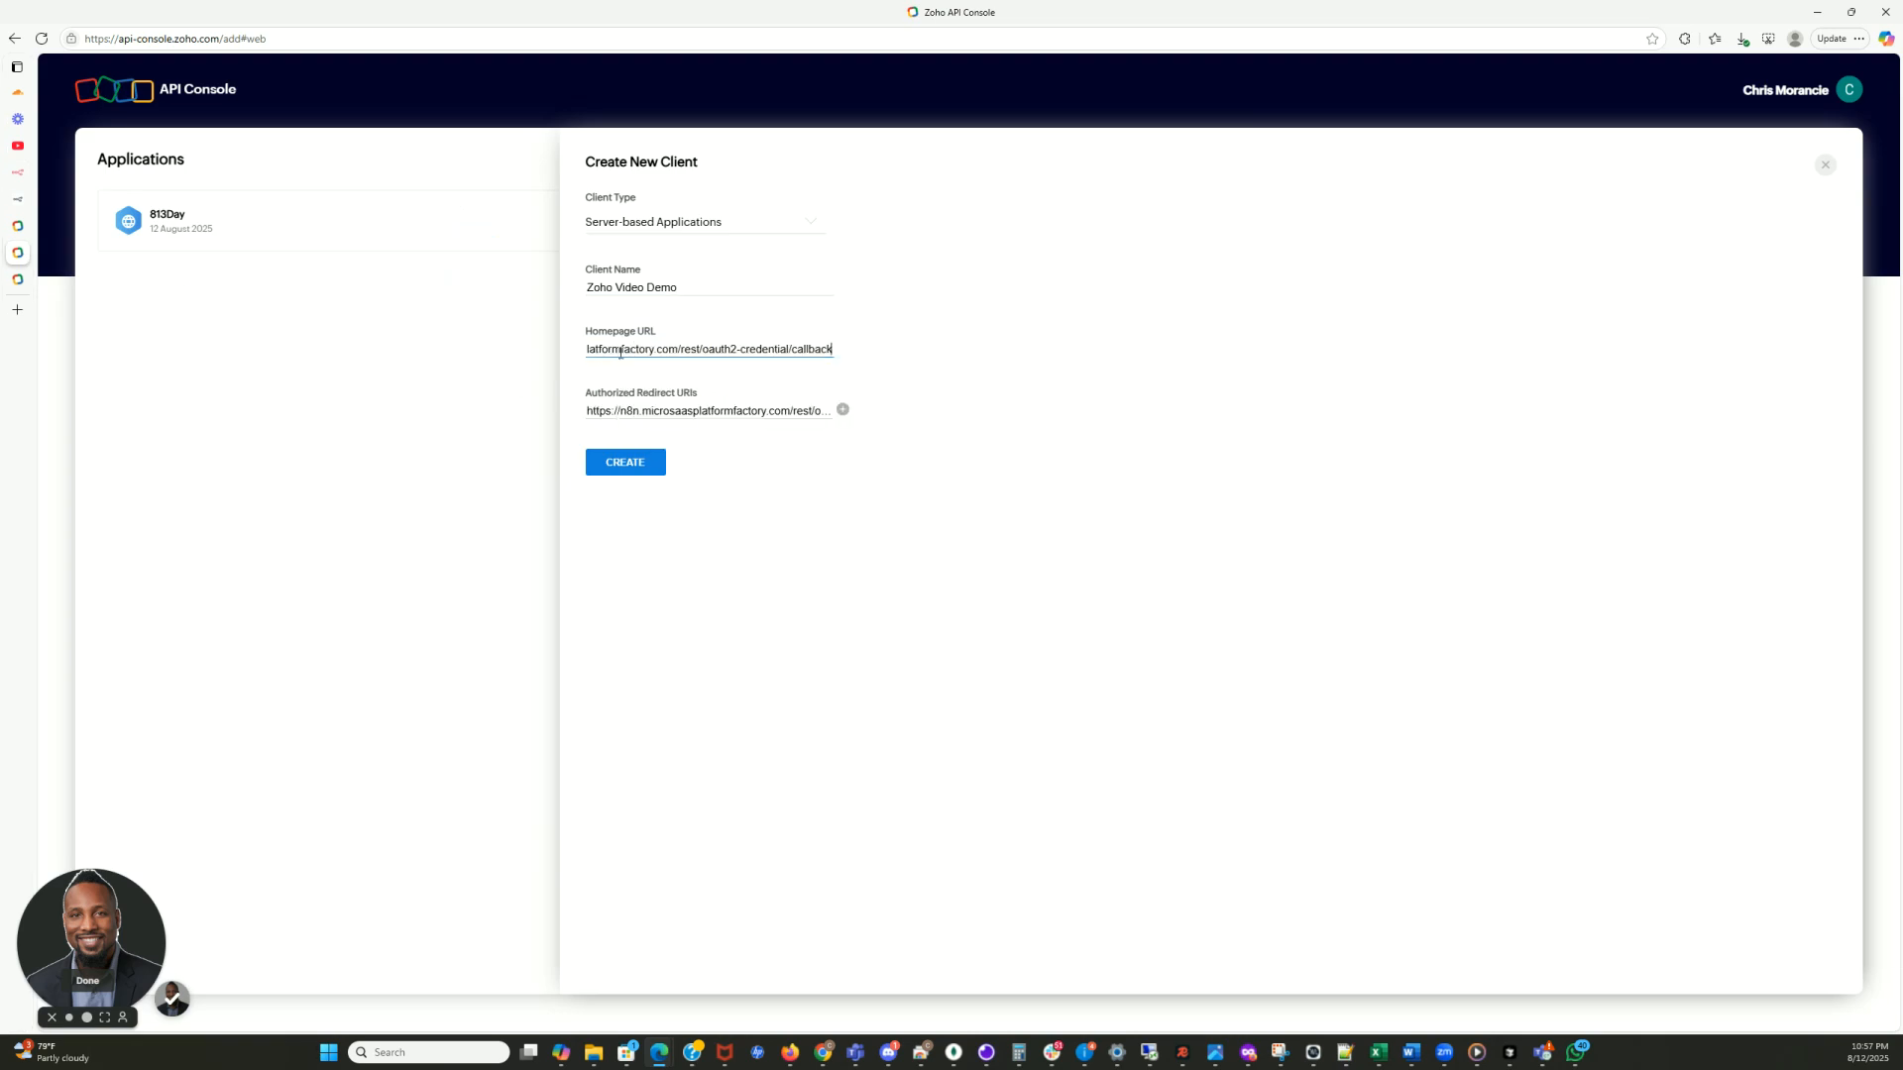
left_click_drag(680, 350, 988, 377)
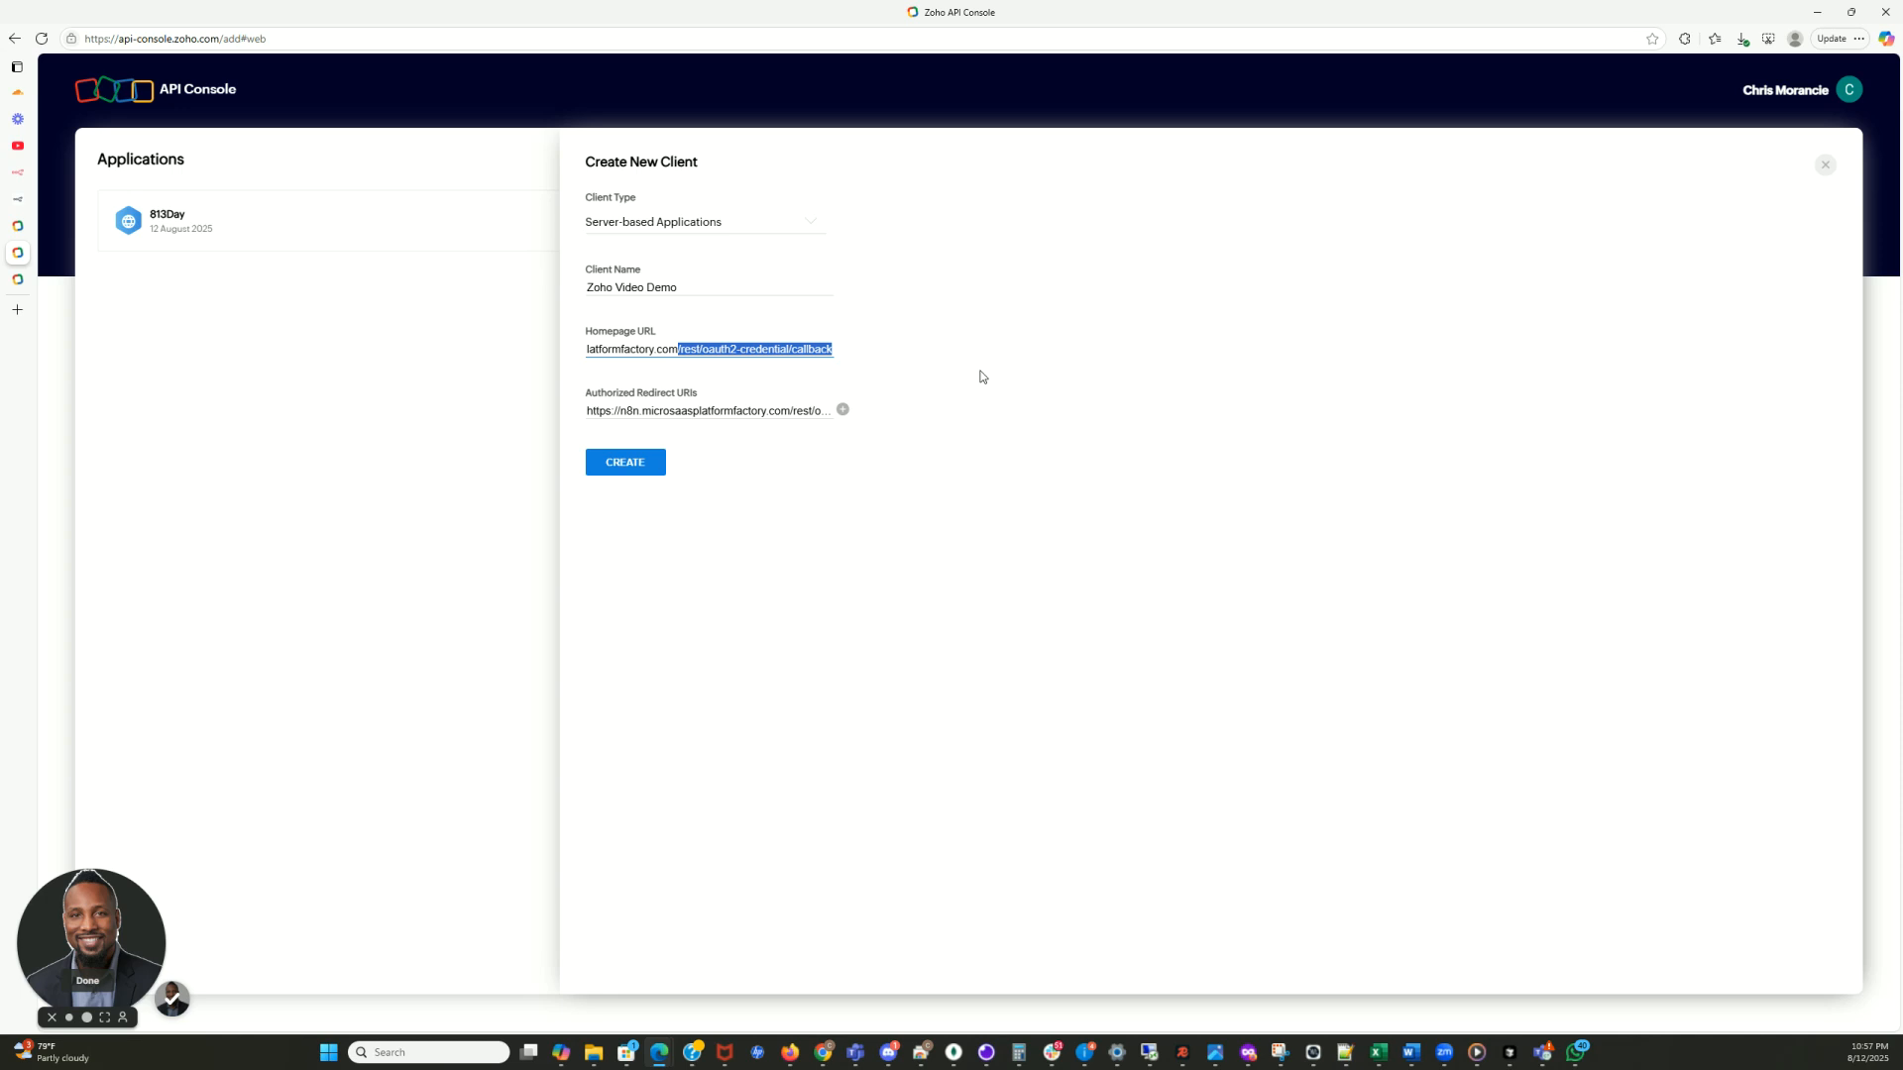
key("BackSpace")
left_click_drag(790, 350, 486, 355)
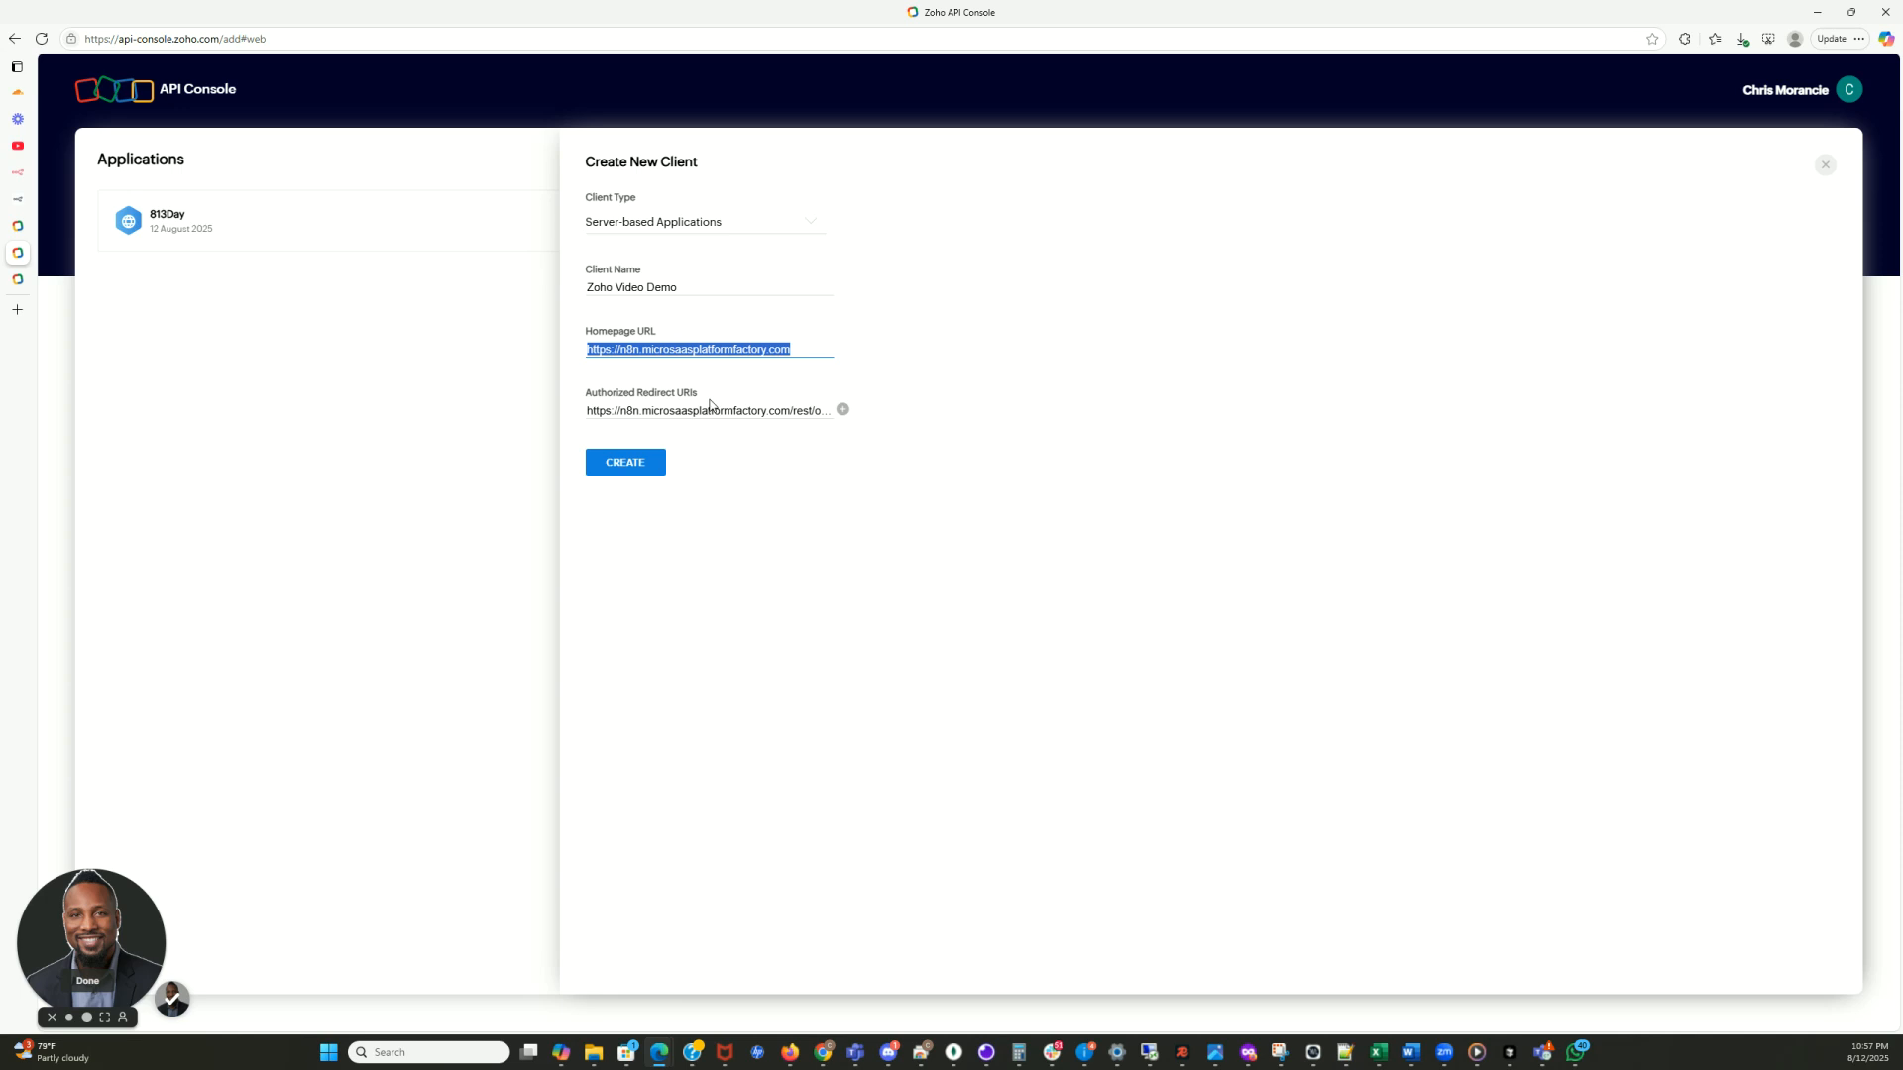
left_click_drag(721, 412, 661, 405)
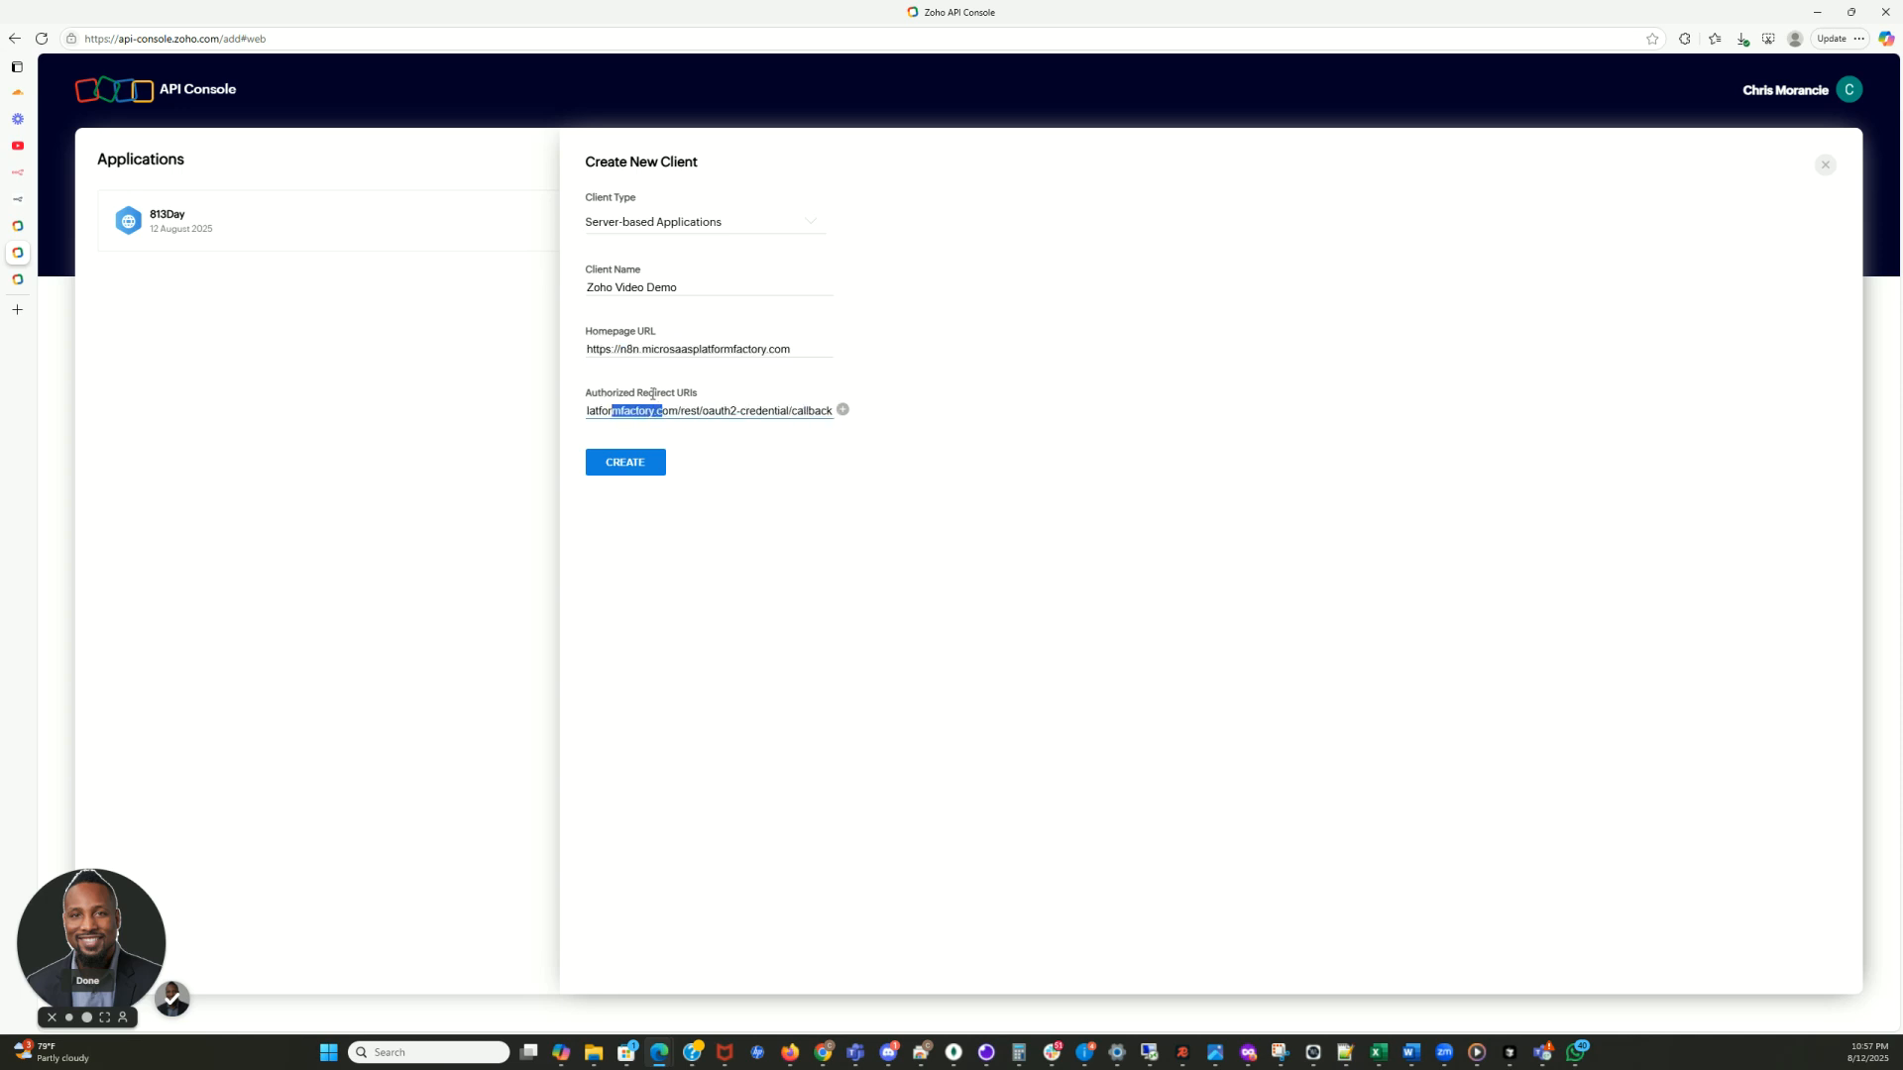
Remove Zoho from the client name so that it reads Video Demo, and create the client
left_click(637, 466)
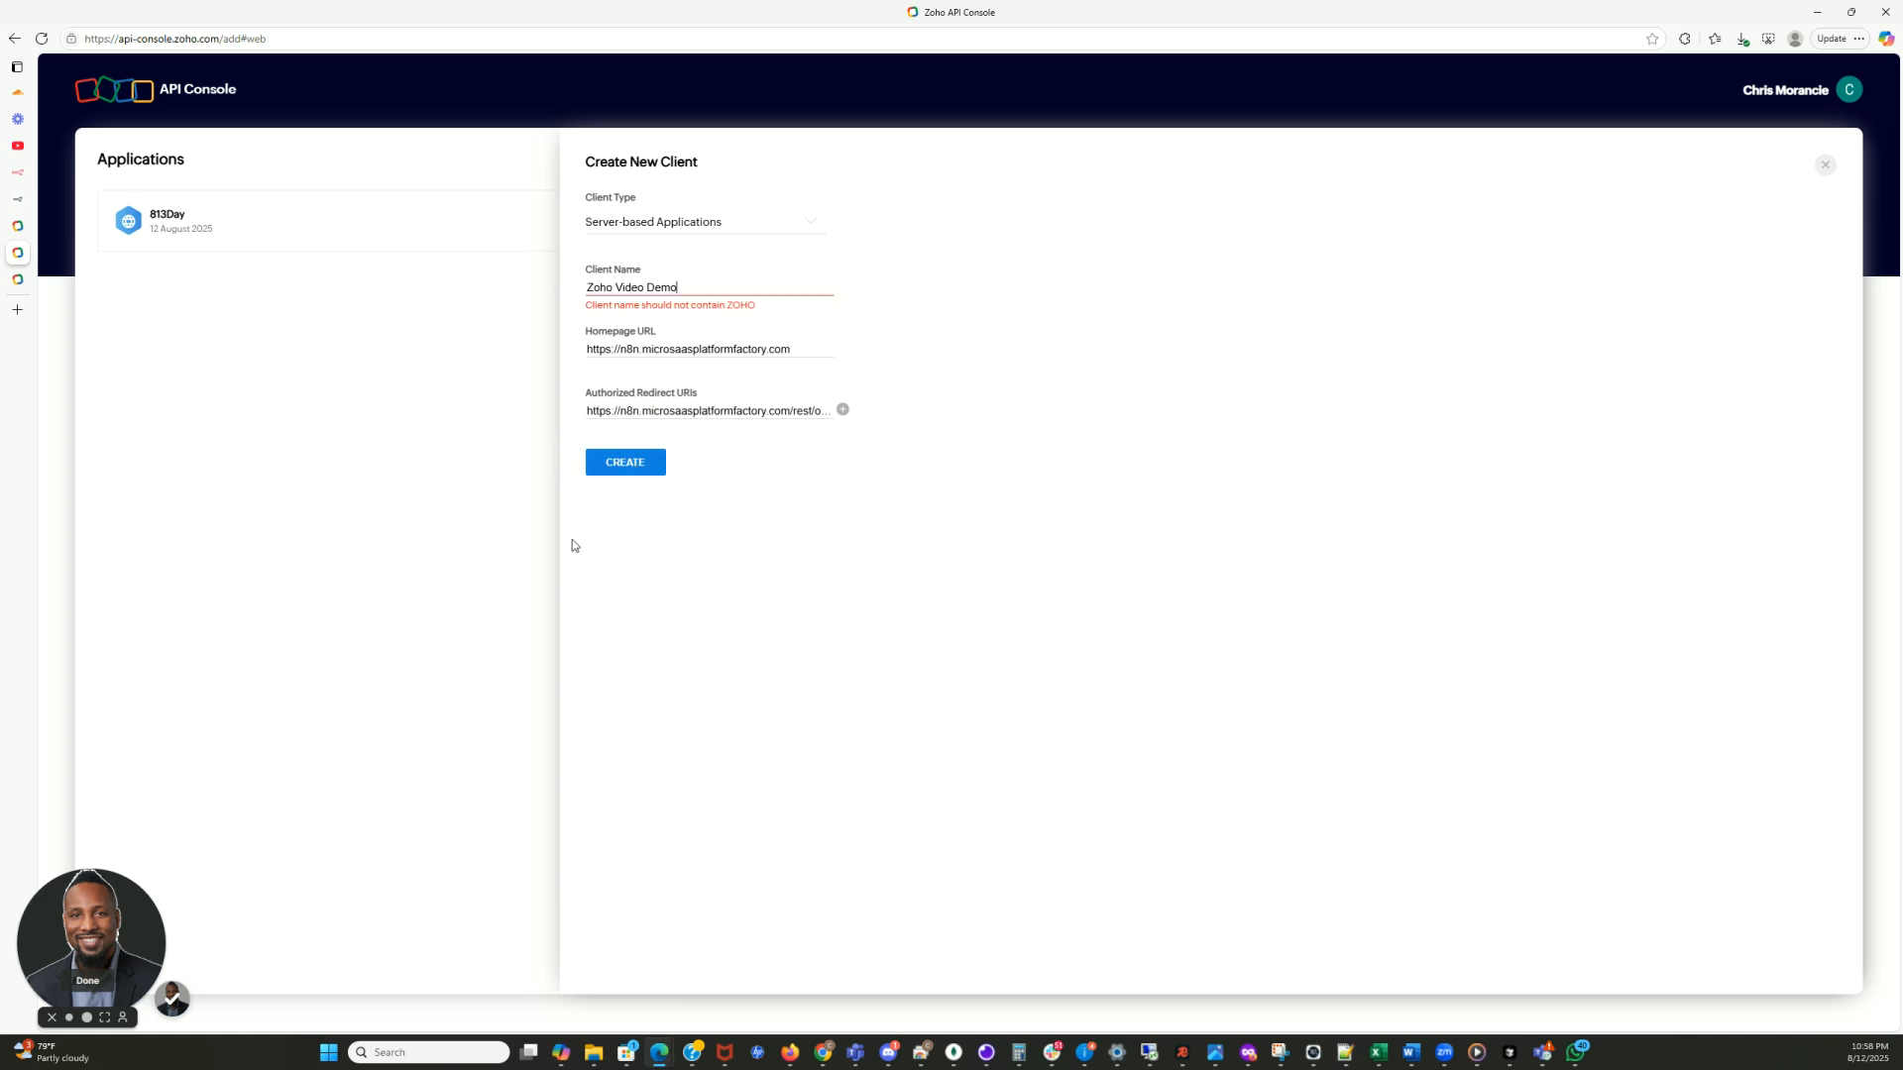
double_click(608, 287)
key("BackSpace")
left_click(625, 462)
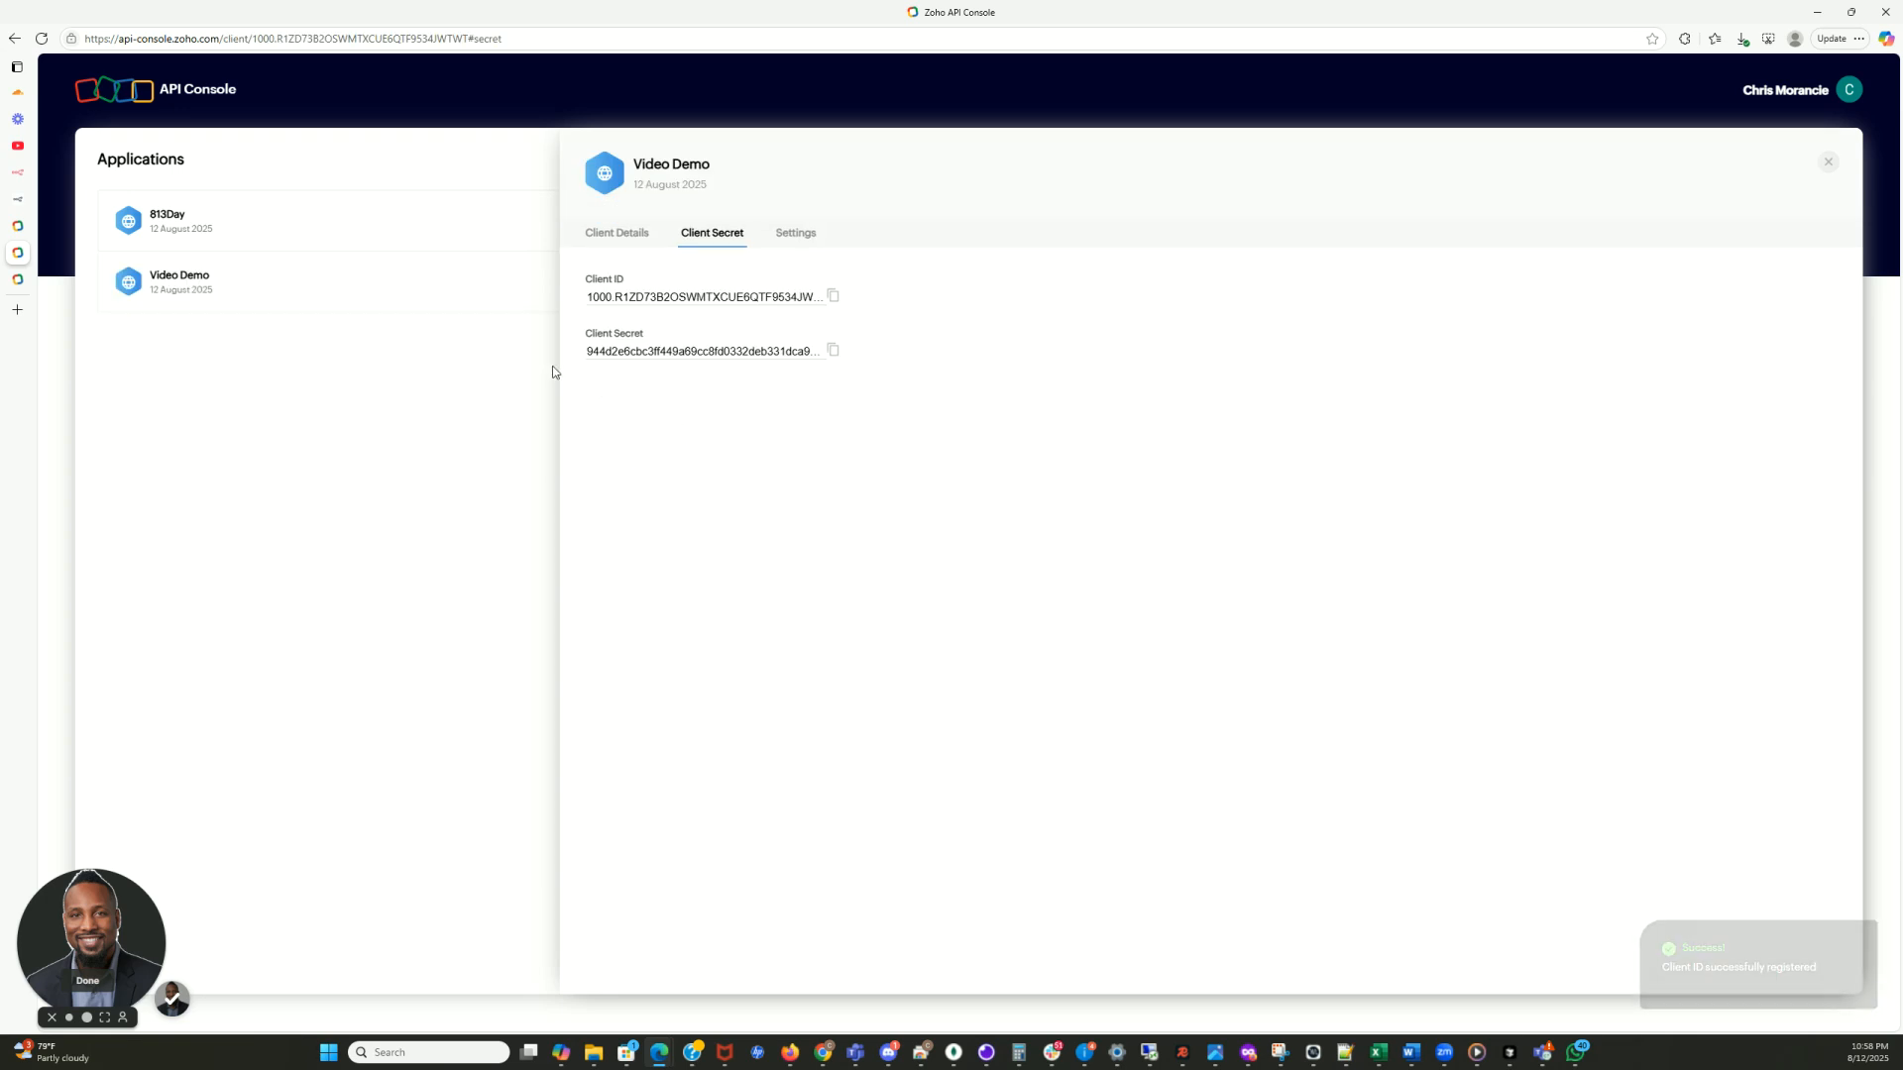
left_click(1828, 163)
left_click(20, 183)
left_click(21, 182)
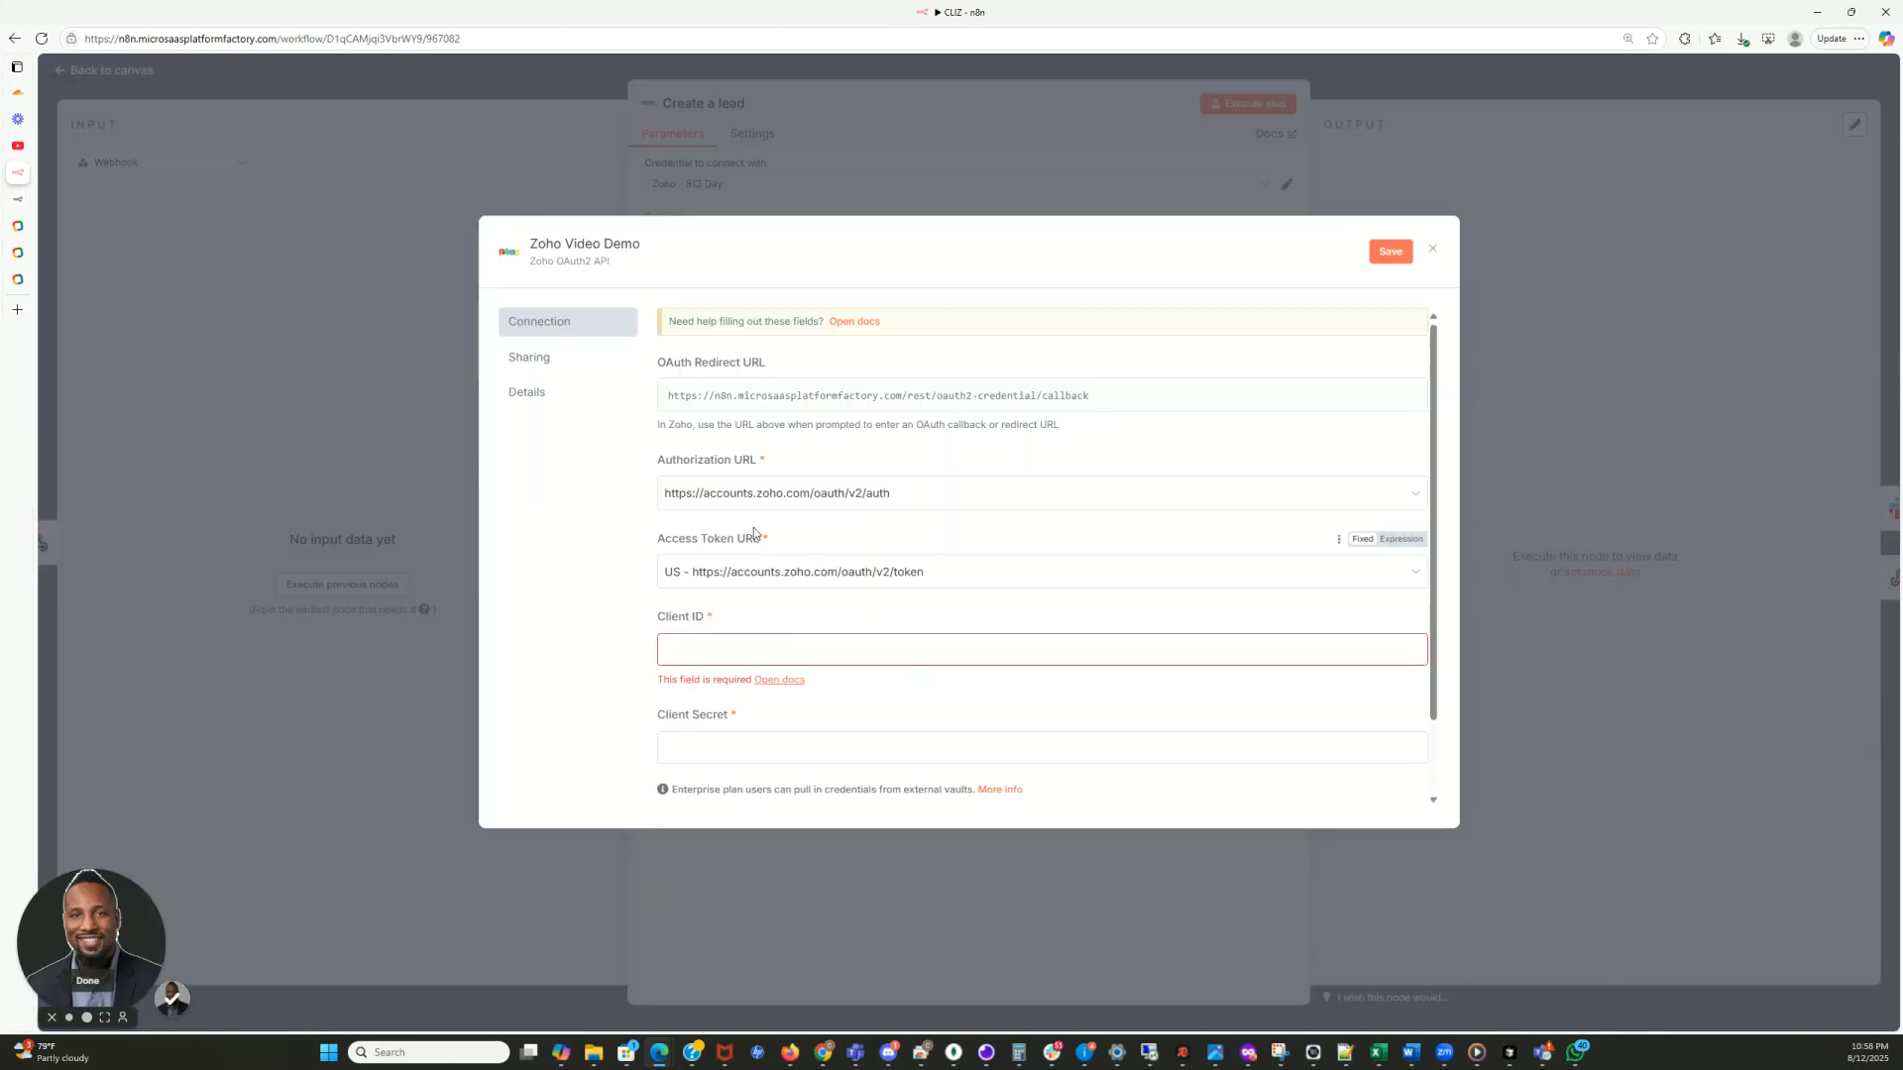
left_click(20, 200)
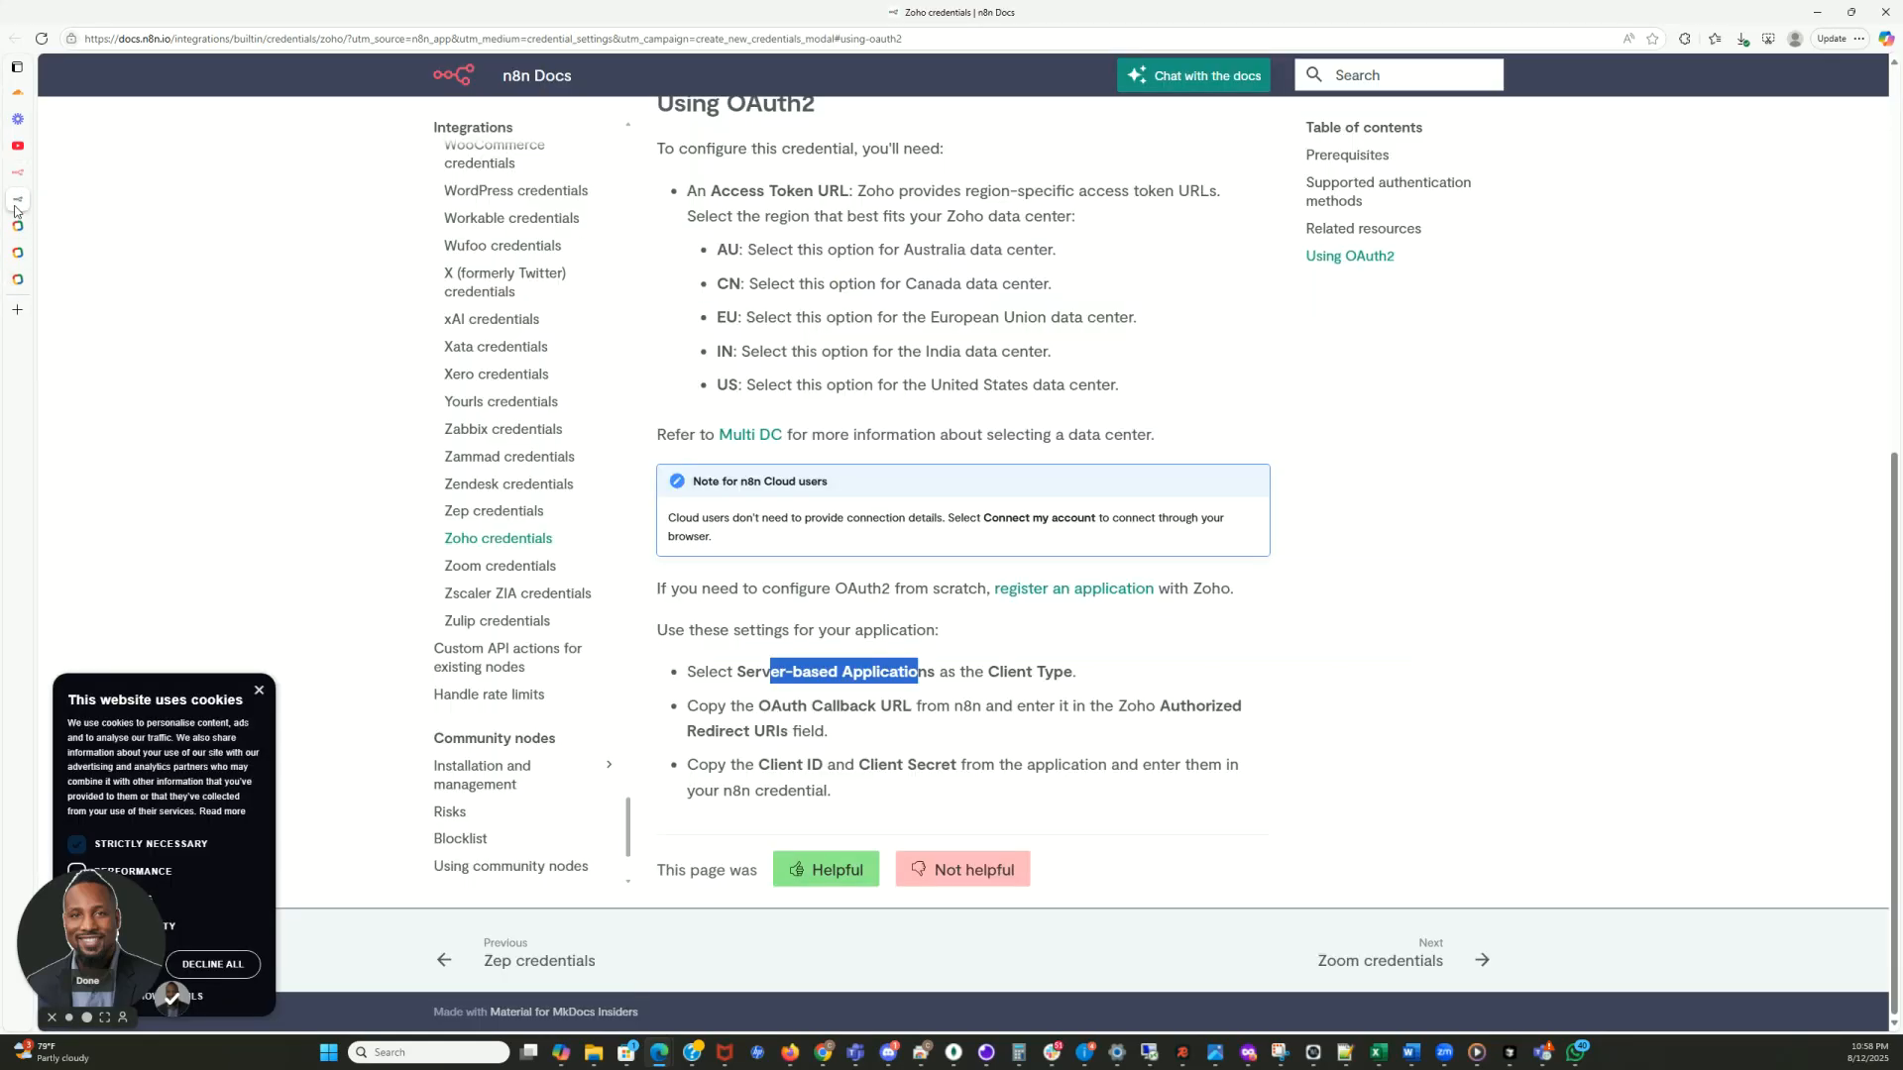
left_click(19, 279)
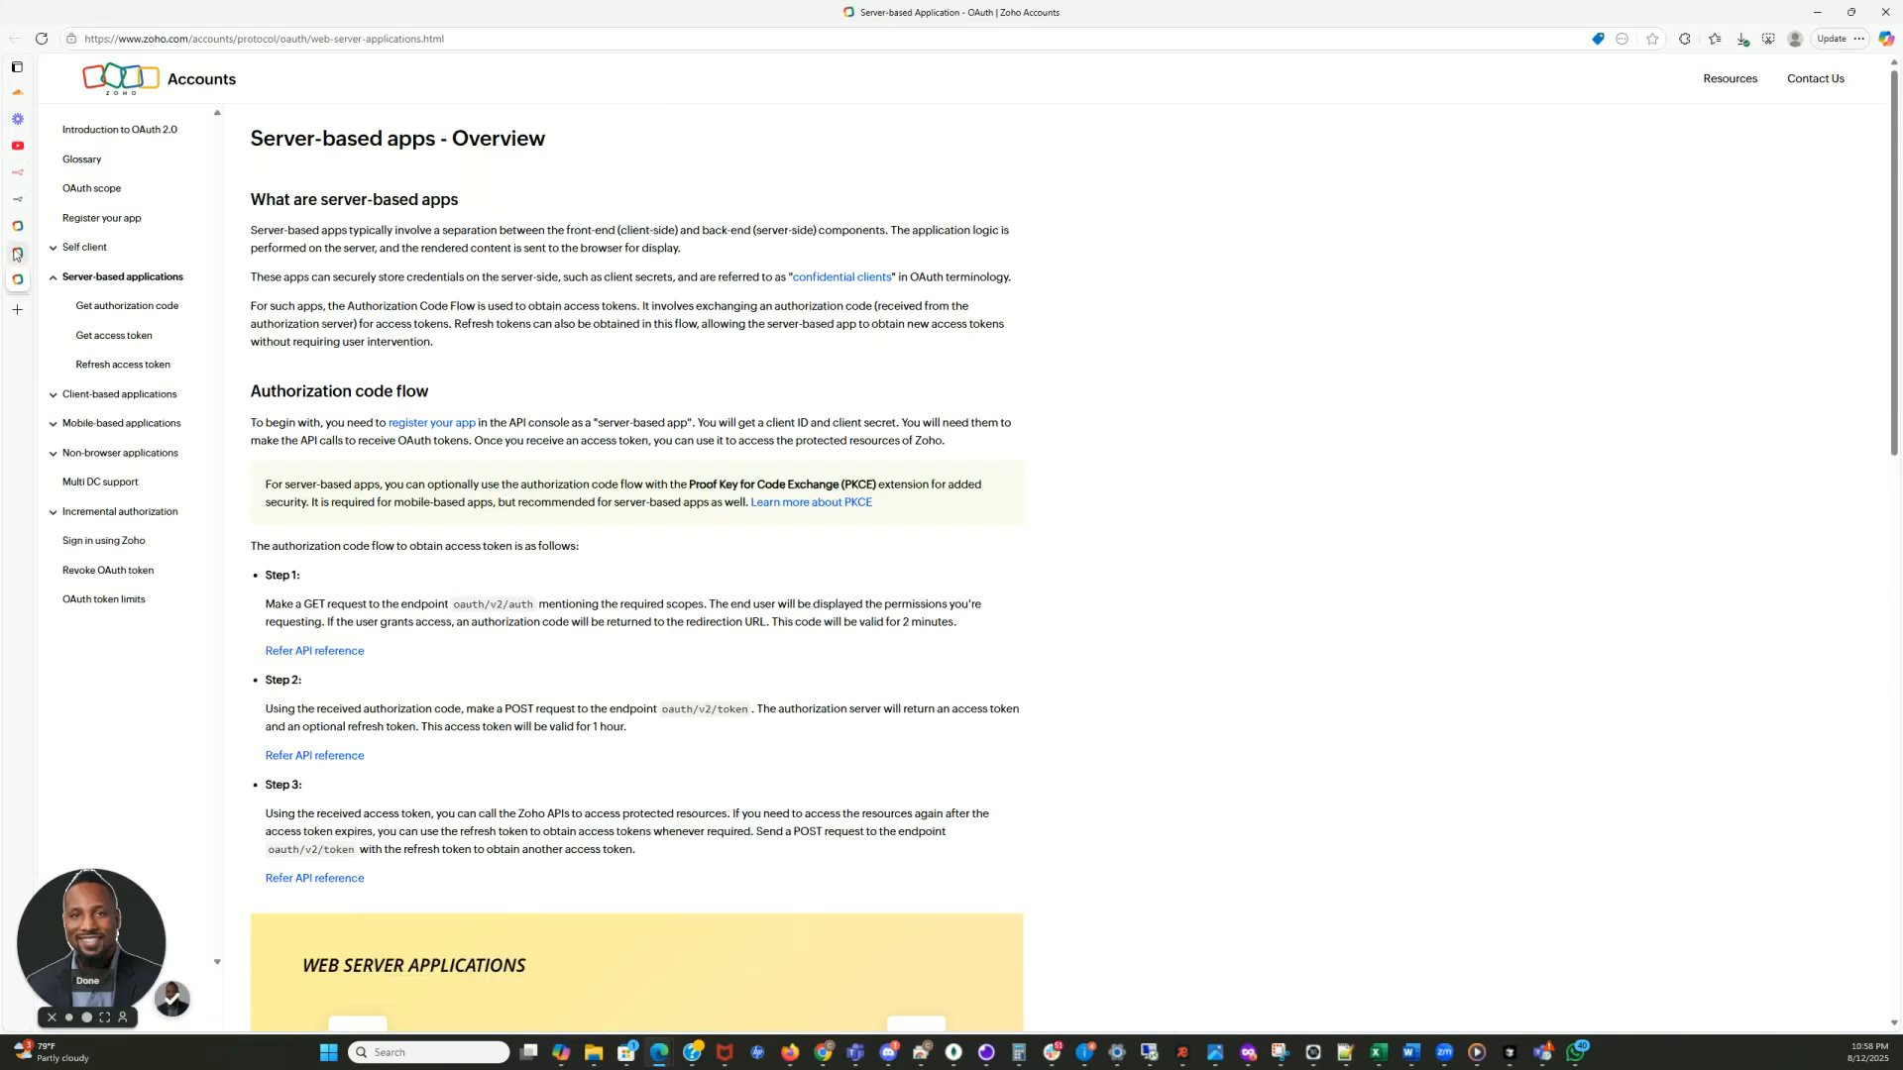
left_click(18, 251)
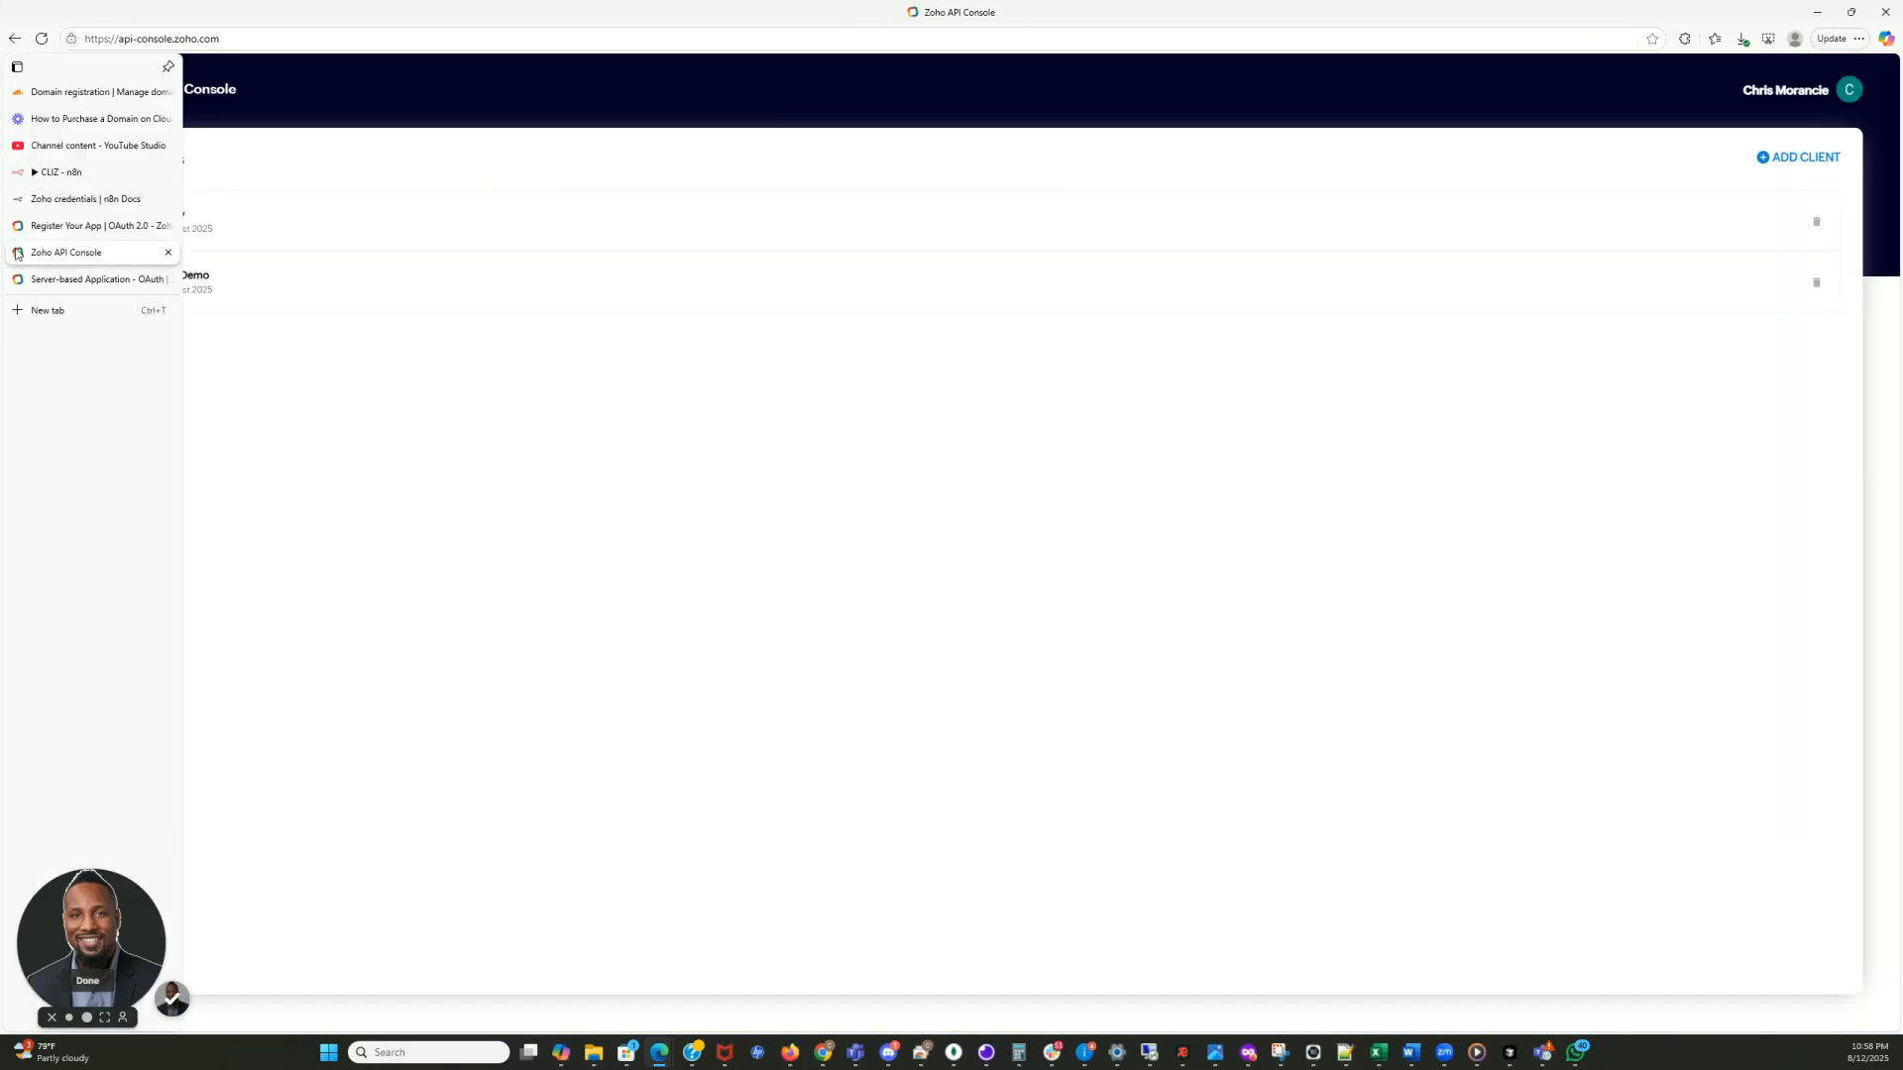
Copy the Client ID from the Video Demo client's secret details in Zoho into the n8n credential's Client ID
left_click(207, 288)
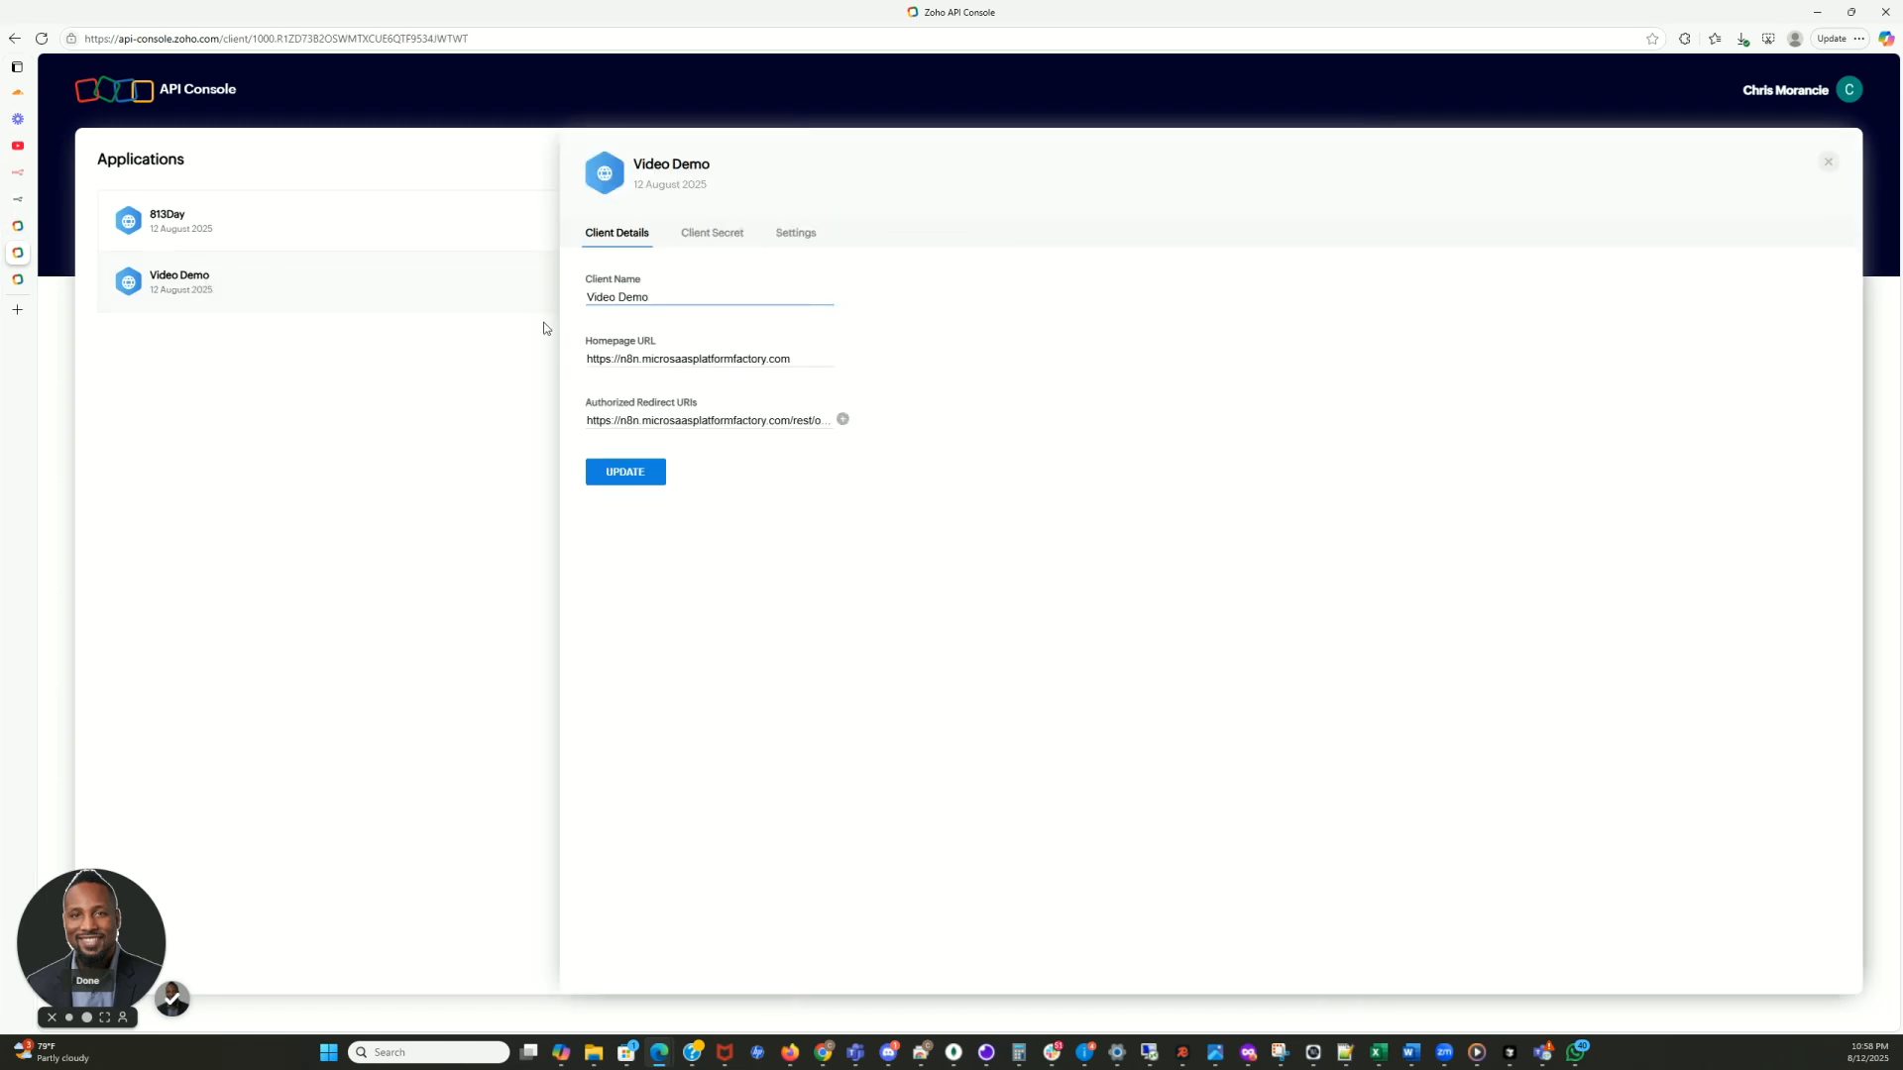
left_click(705, 242)
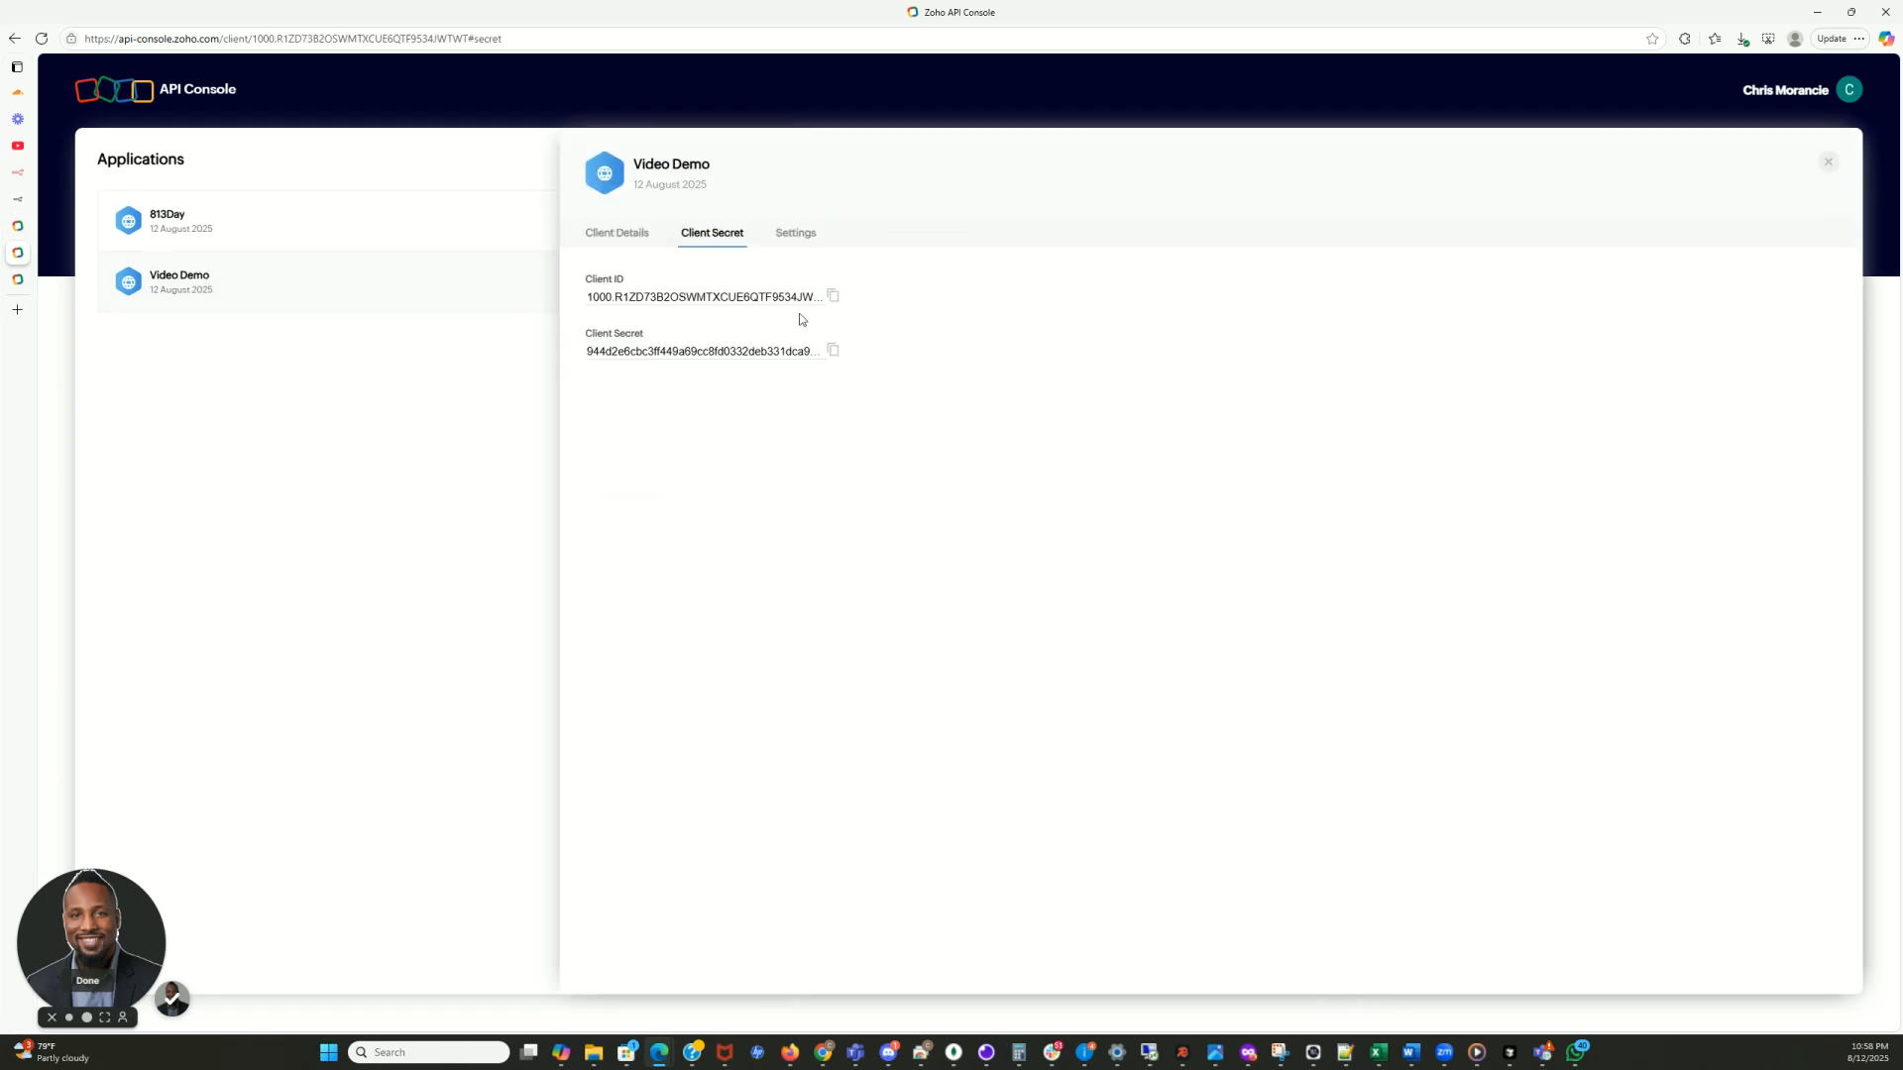
left_click(835, 298)
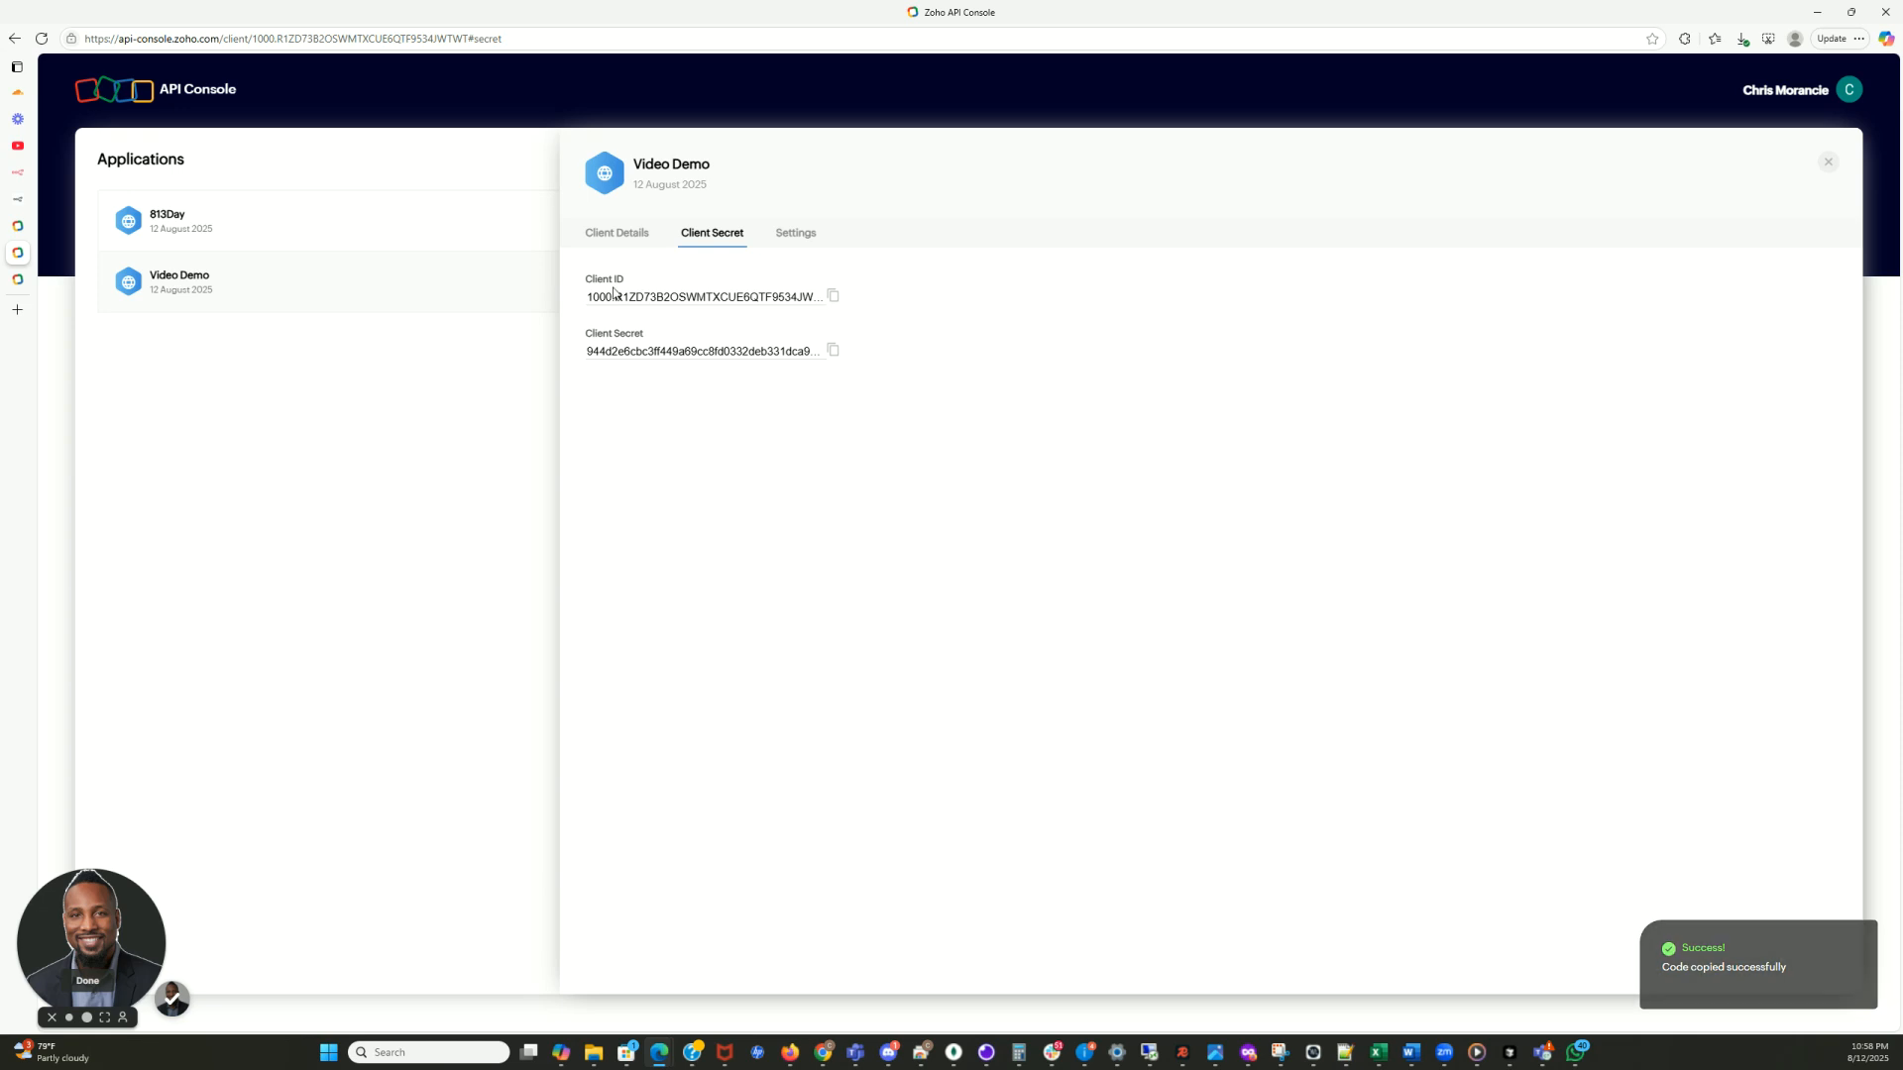
left_click(18, 173)
key("ctrl+v")
Copy the Video Demo client's secret from the Zoho API Console into the Client Secret of the n8n credential
left_click(18, 280)
left_click(18, 253)
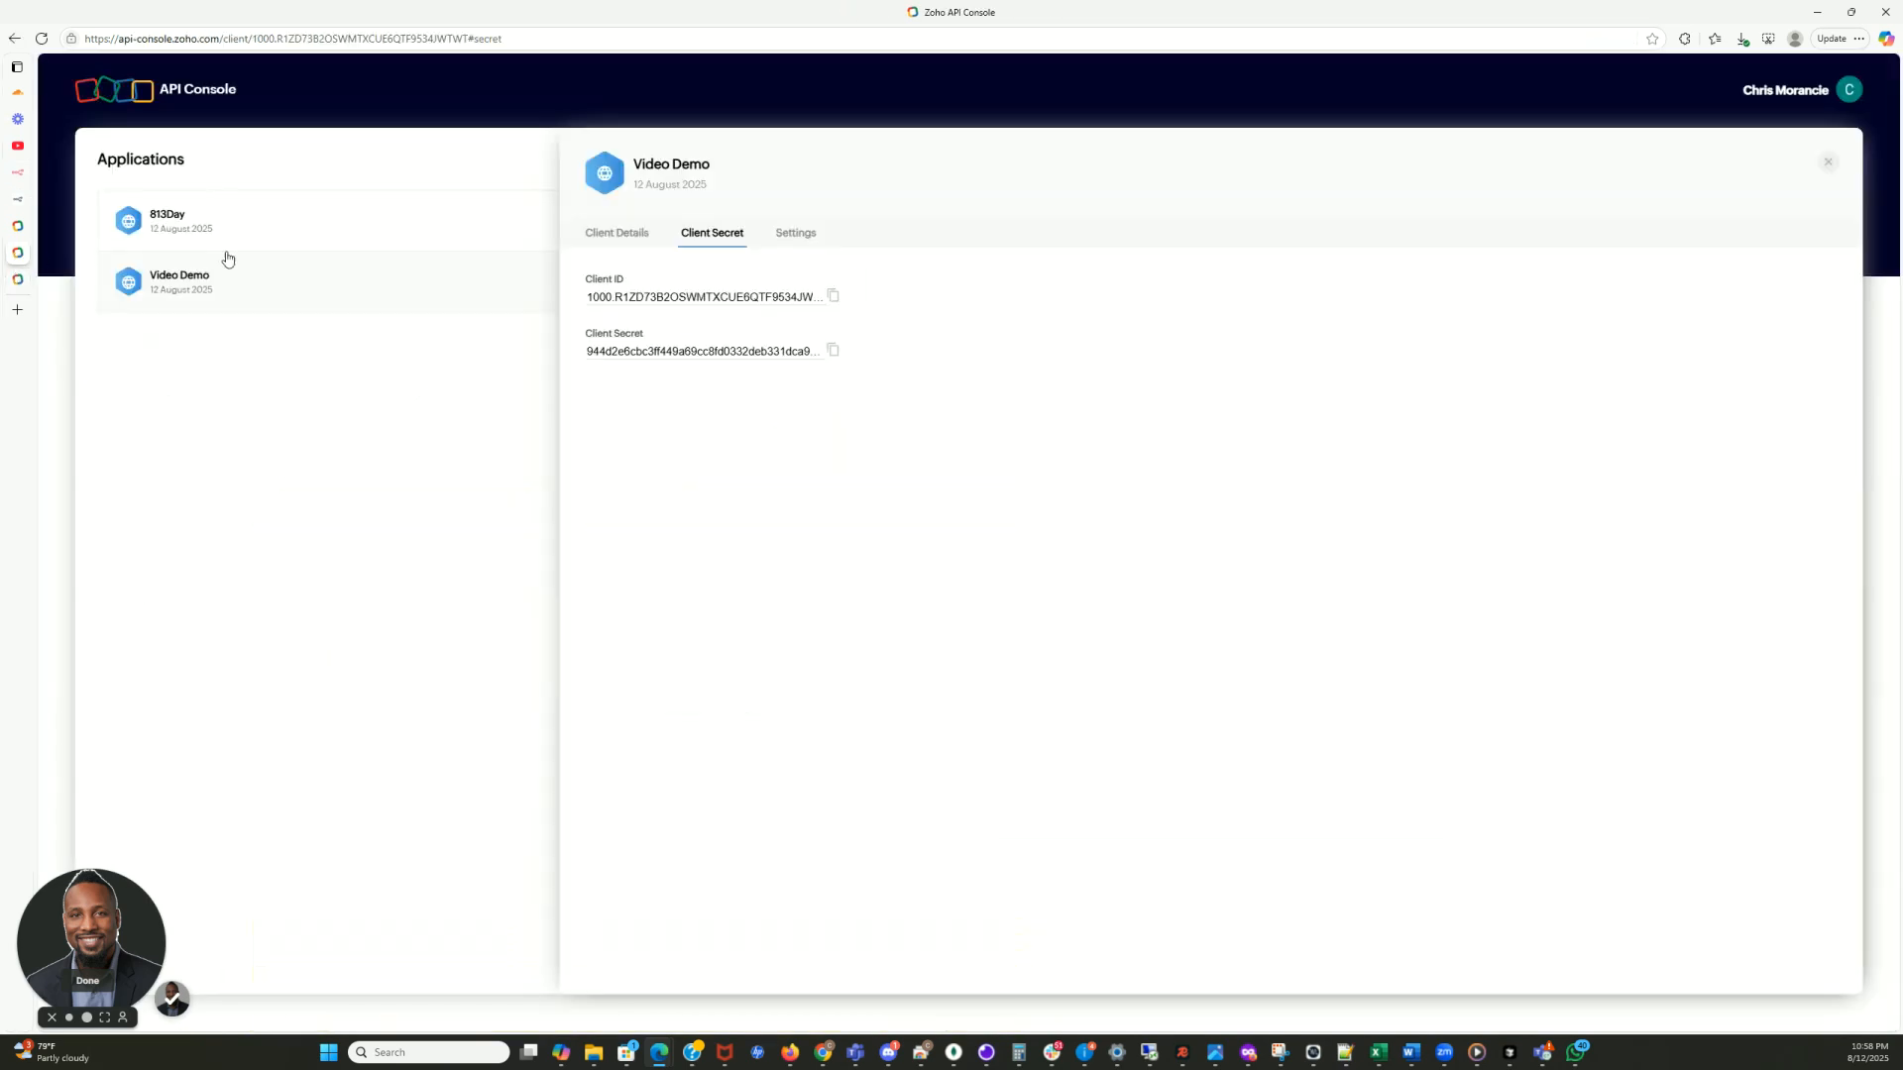
left_click(837, 355)
left_click(17, 193)
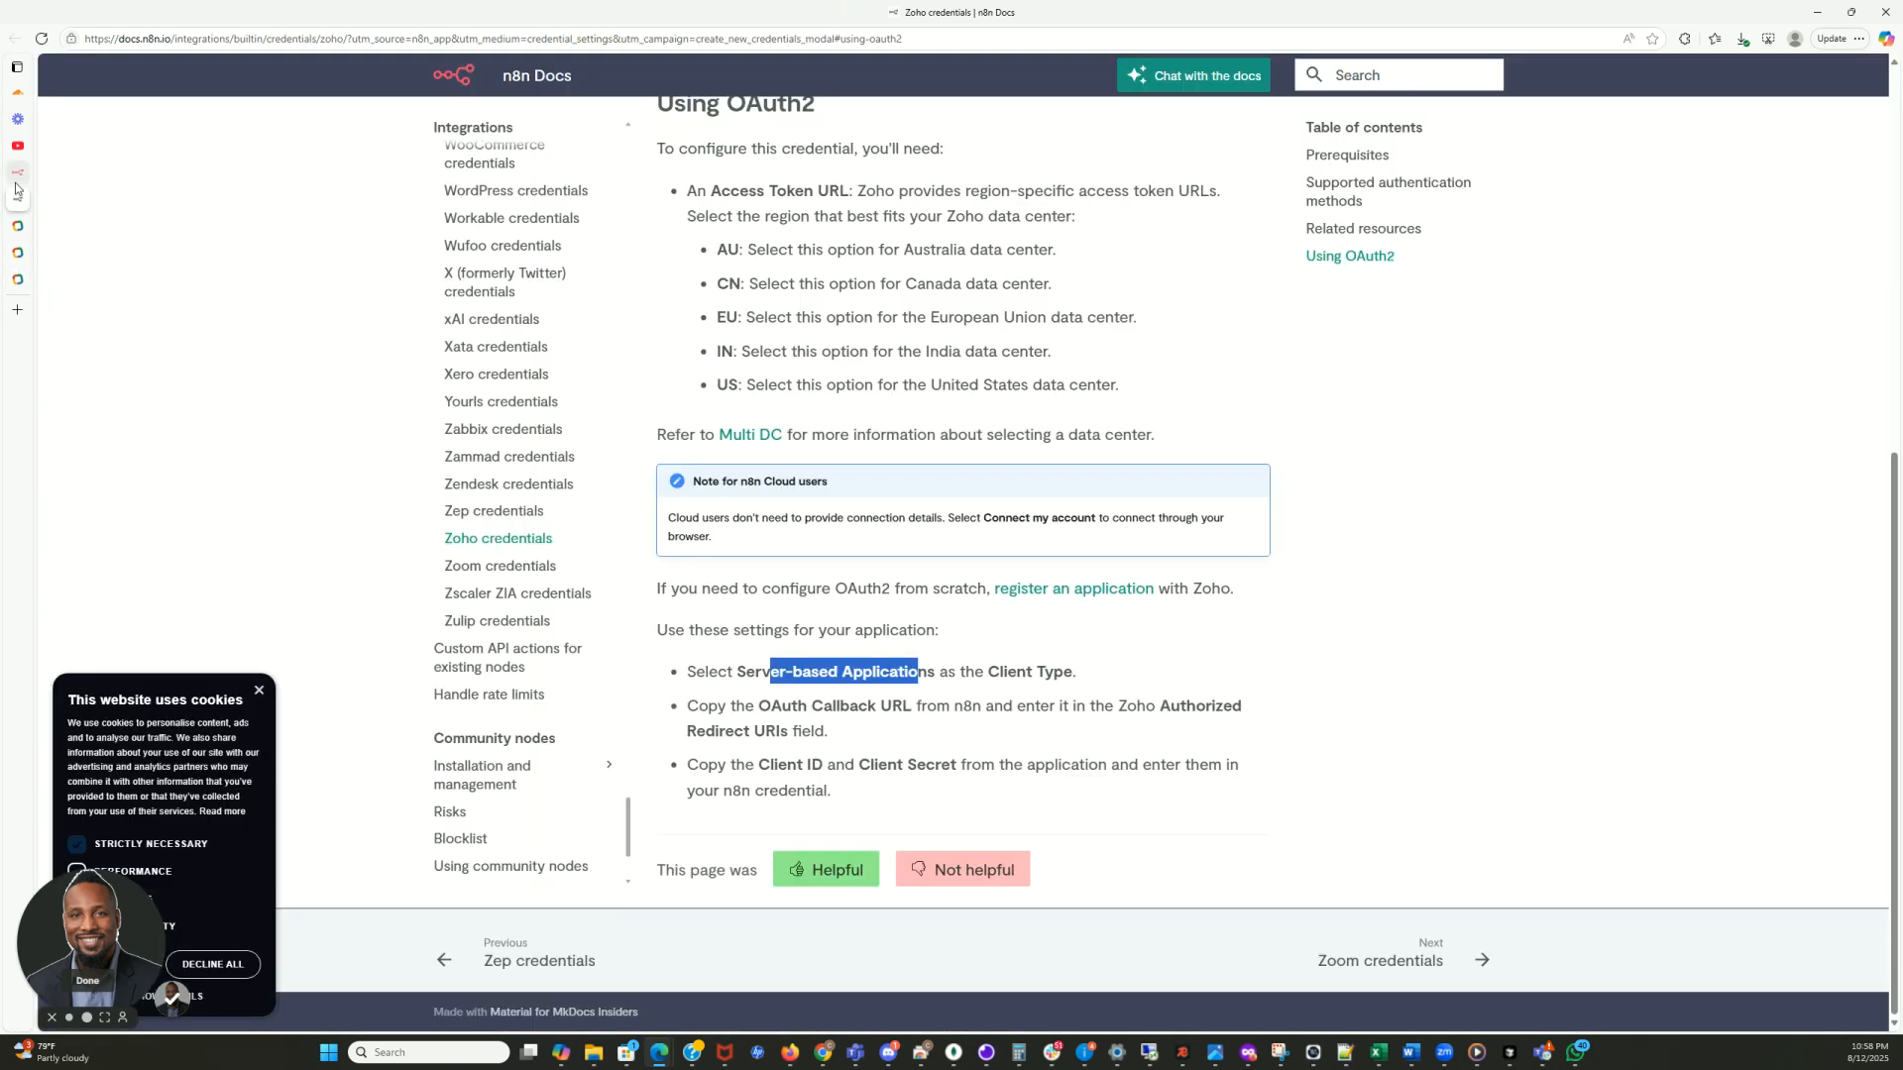
left_click(18, 172)
left_click(711, 729)
key("ctrl+v")
Connect the Zoho account to the credential by accepting Video Demo's CRM access request, and close the credential
scroll(759, 688, "down", 2)
scroll(793, 723, "up", 2)
left_click(749, 776)
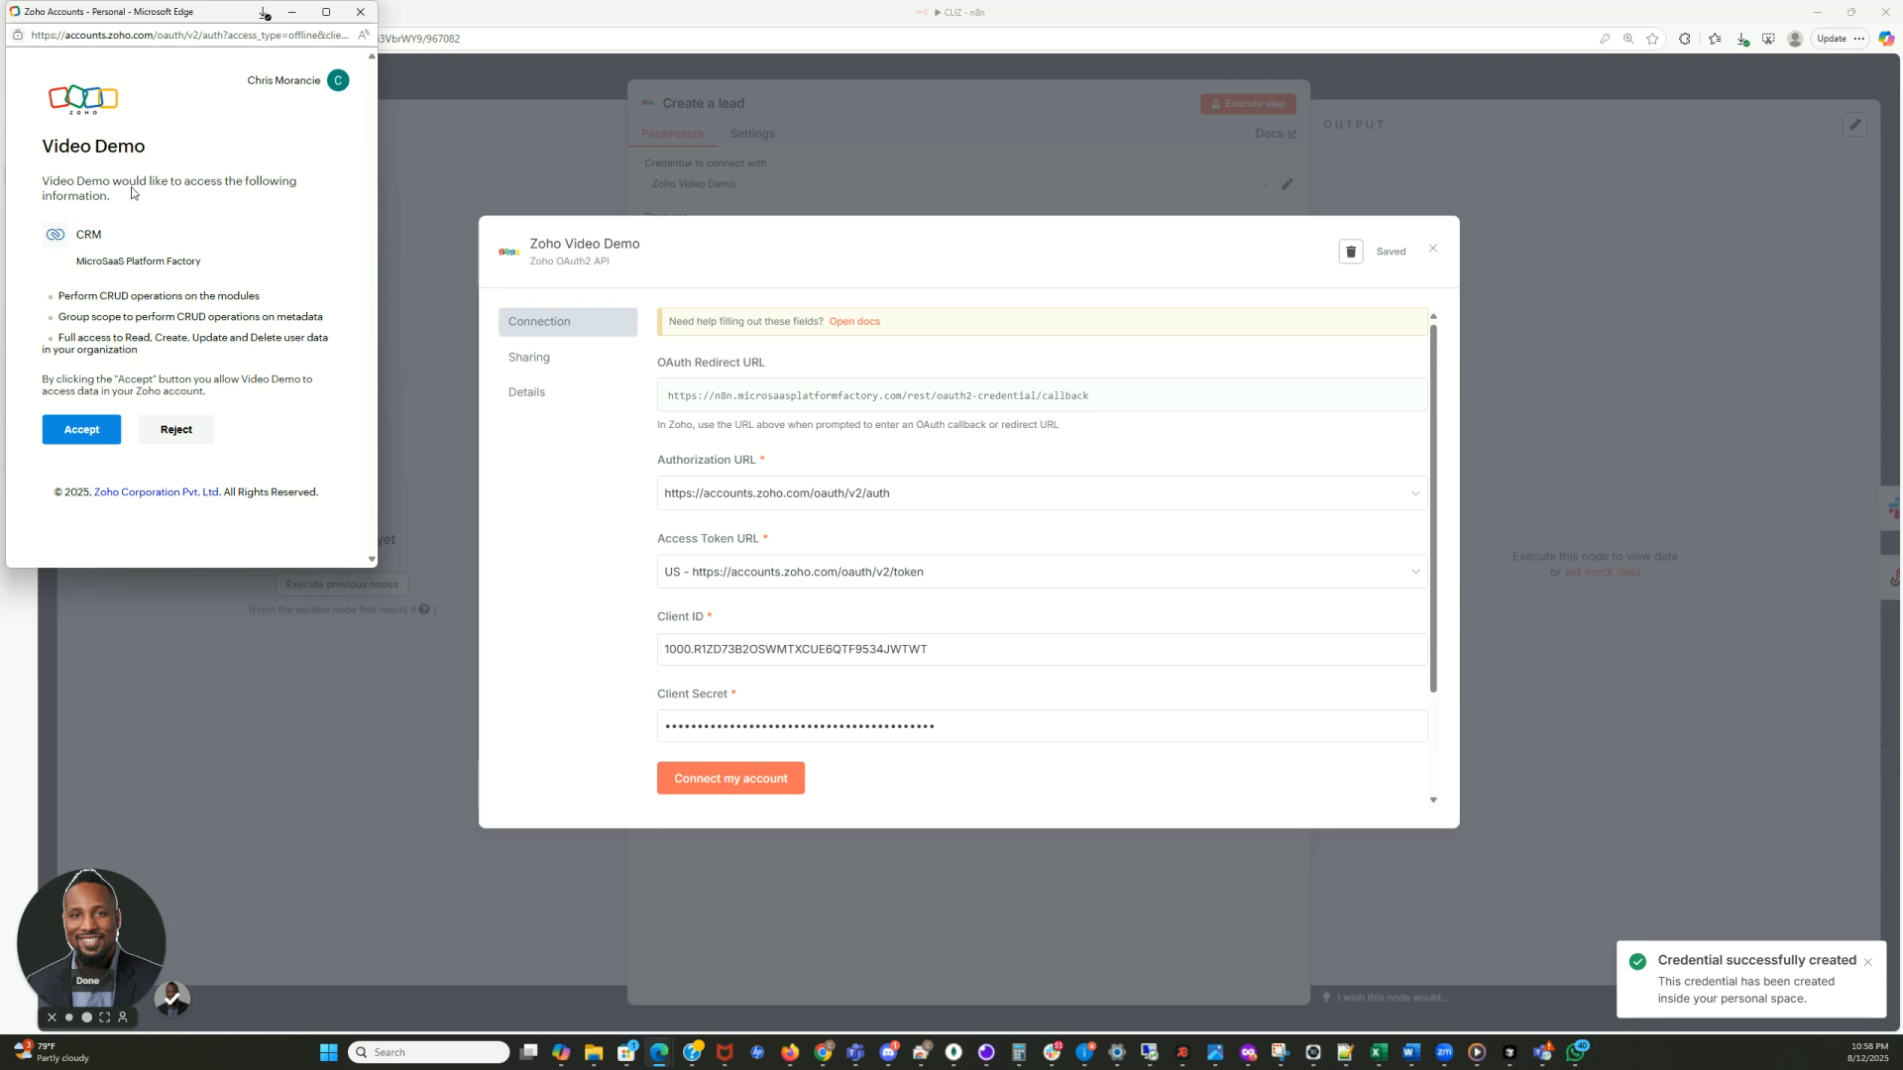
left_click(102, 437)
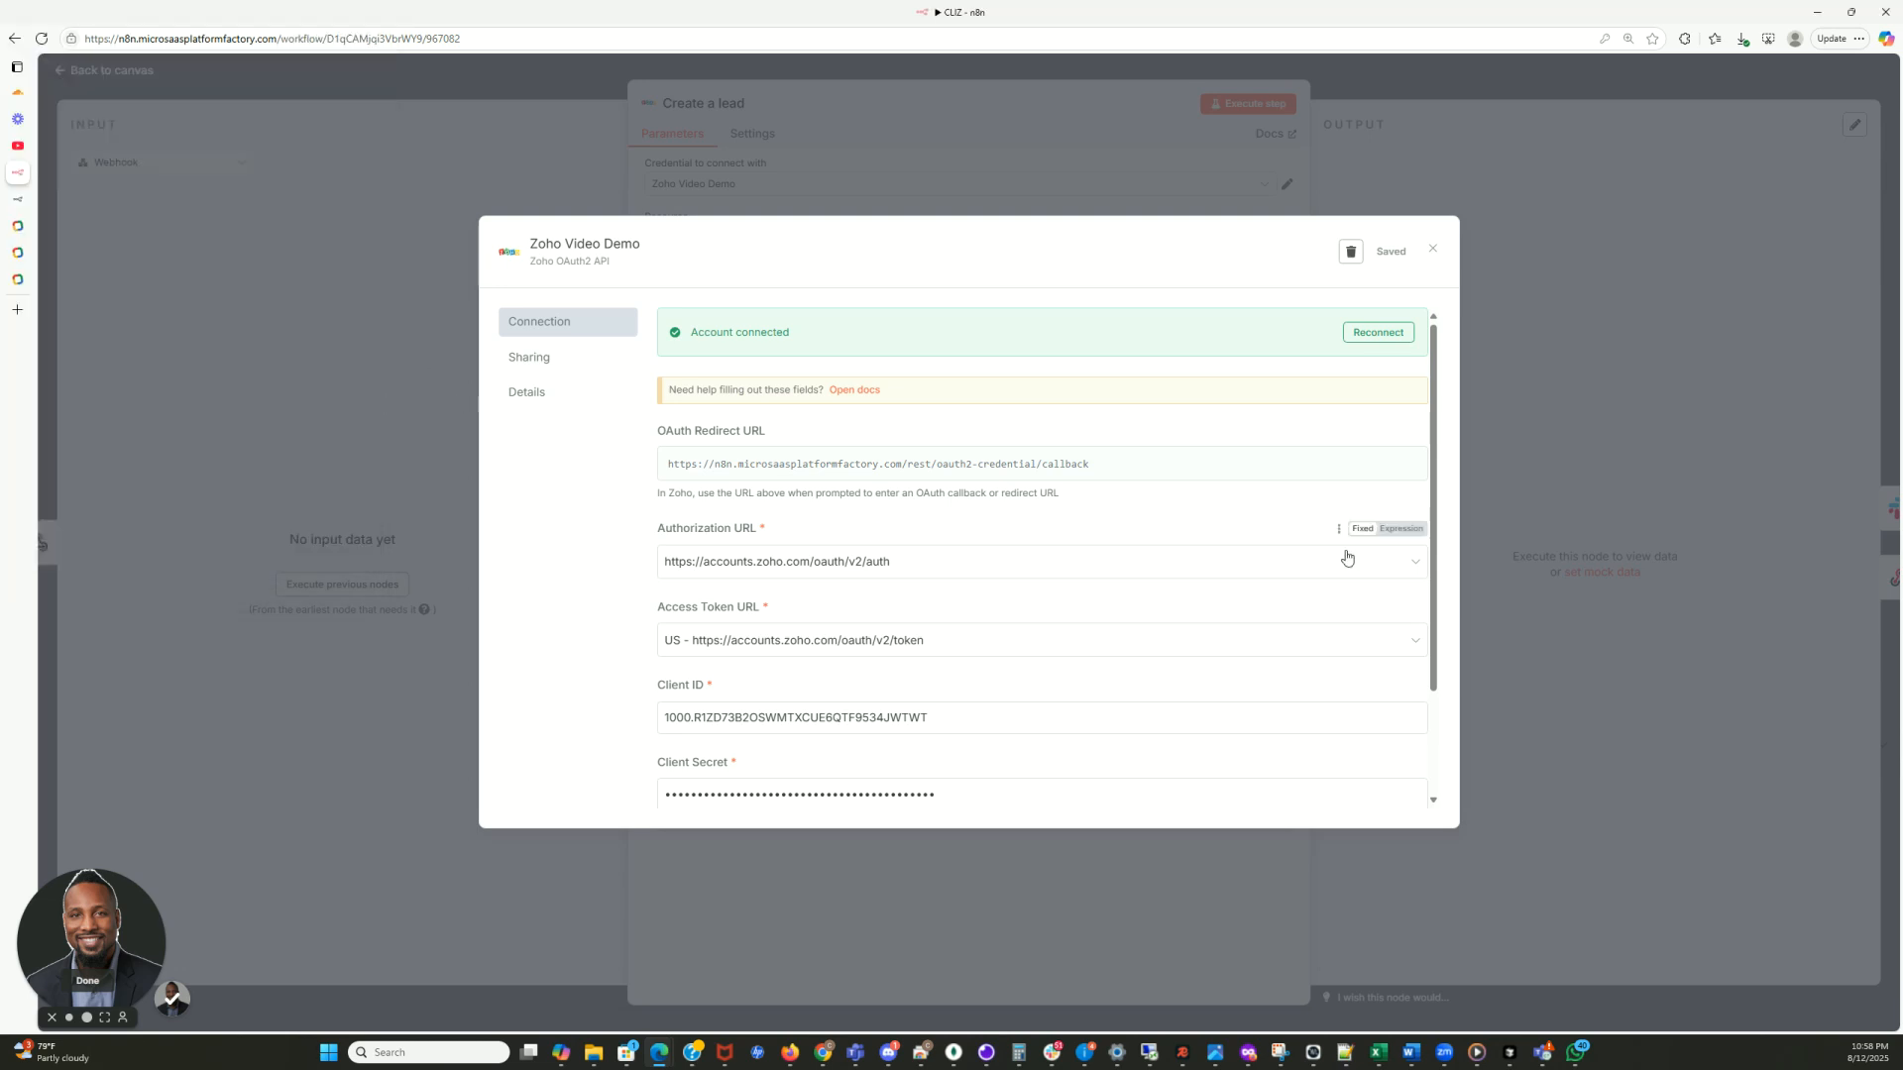
left_click(1479, 386)
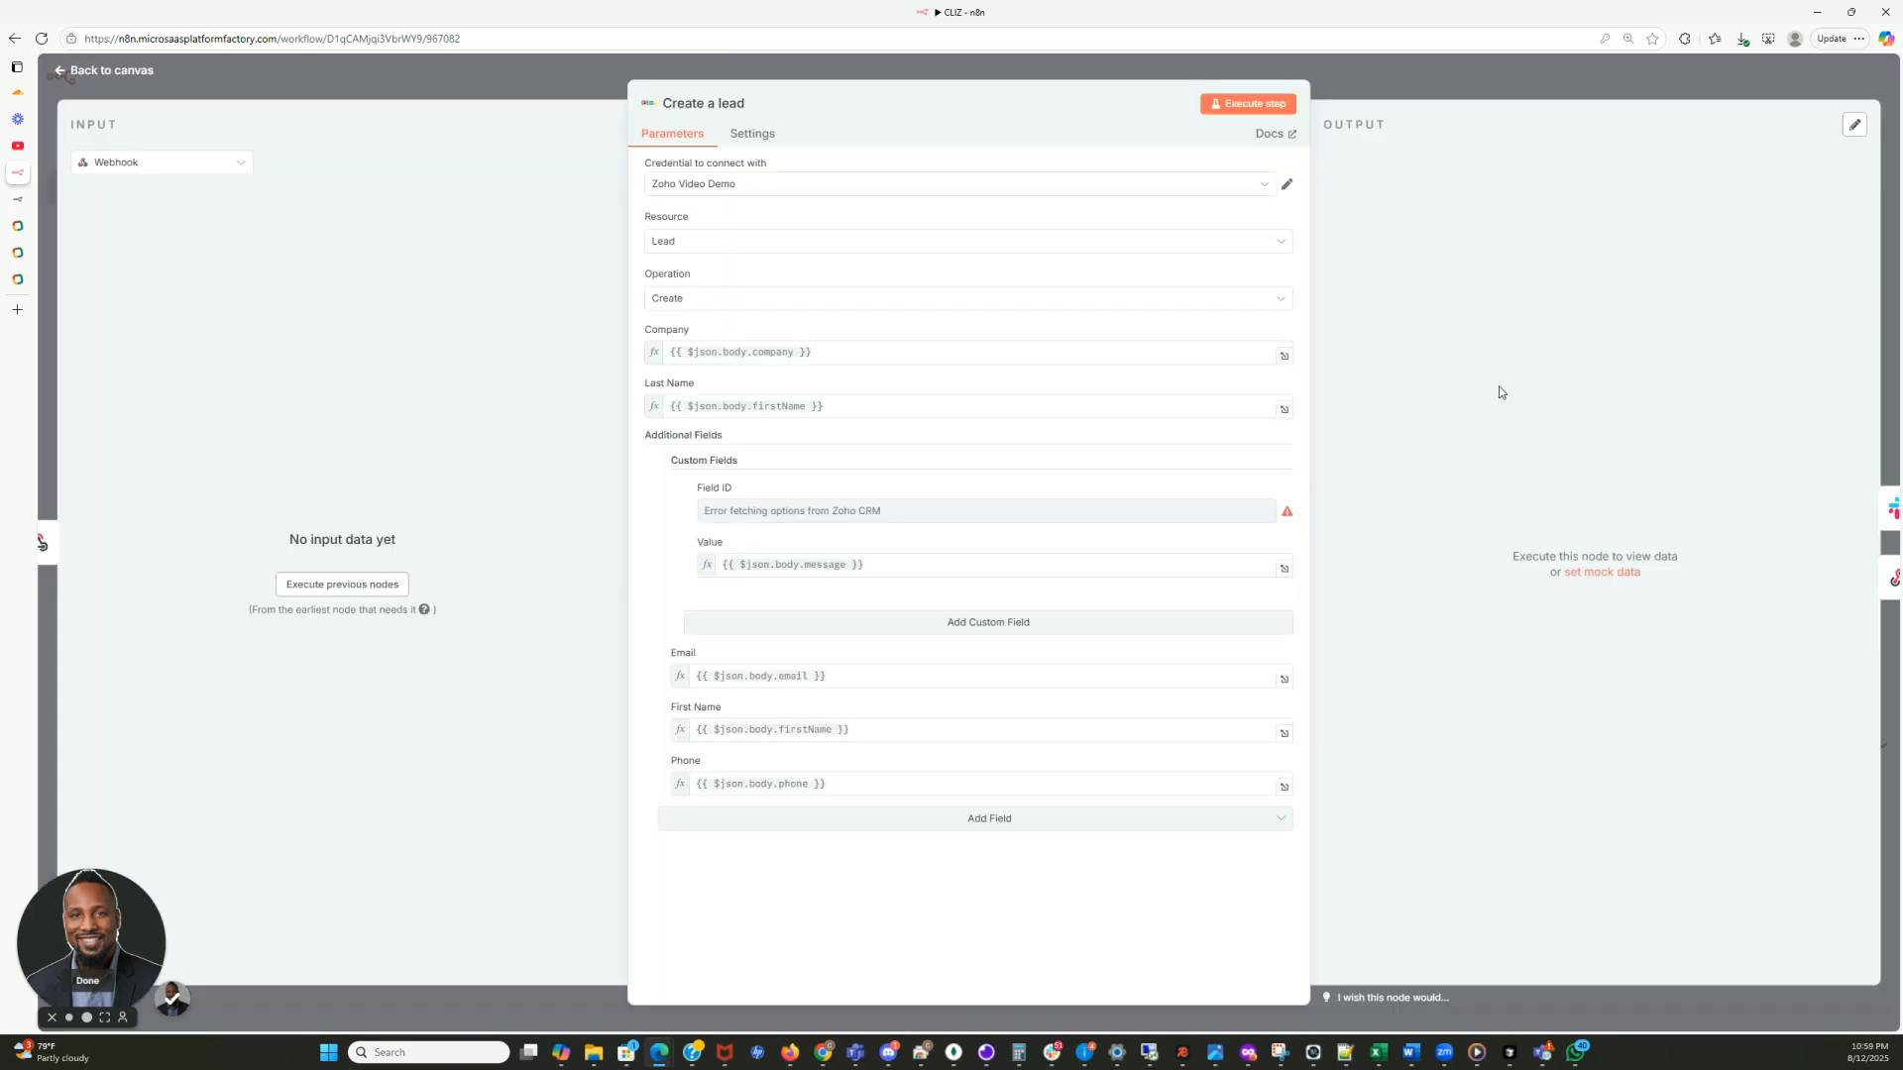
Choose Zoho Video Demo as the Create a lead node's credential and examine the operations available for the Lead resource
left_click(969, 184)
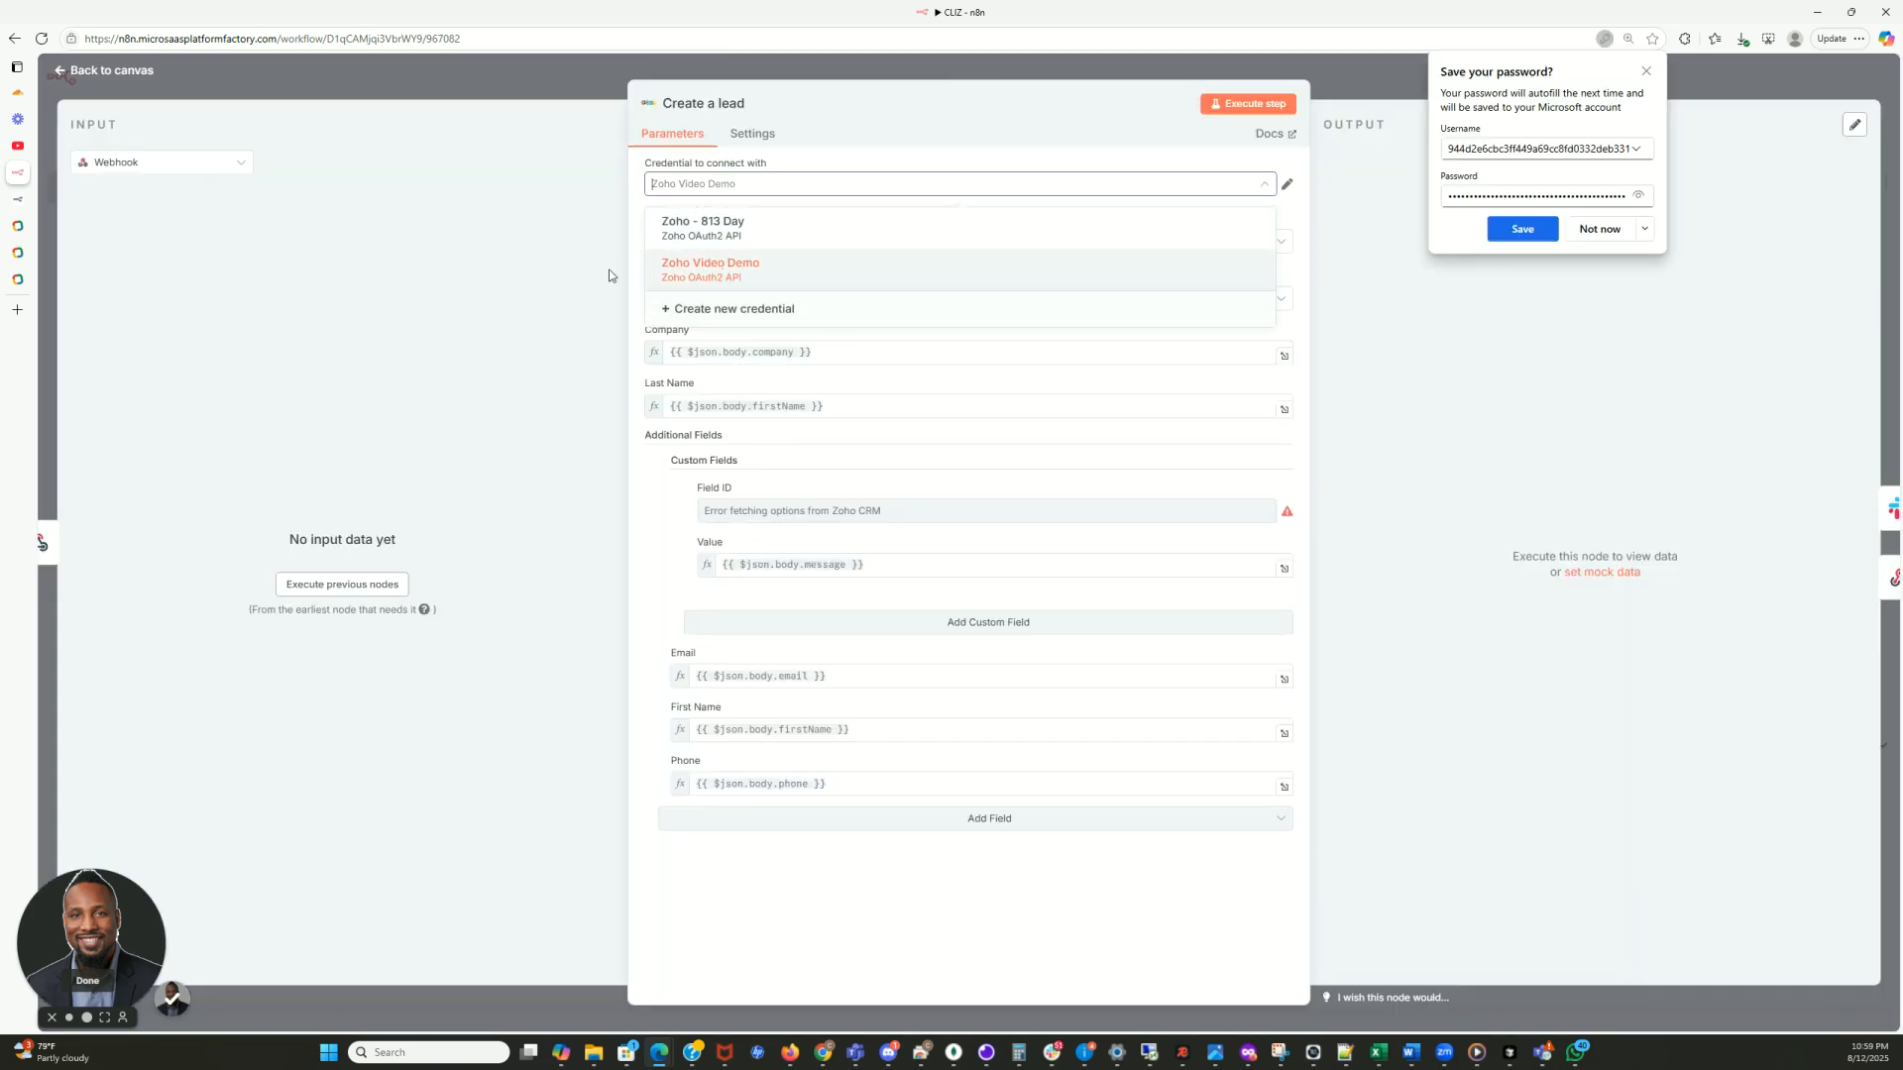
left_click(682, 278)
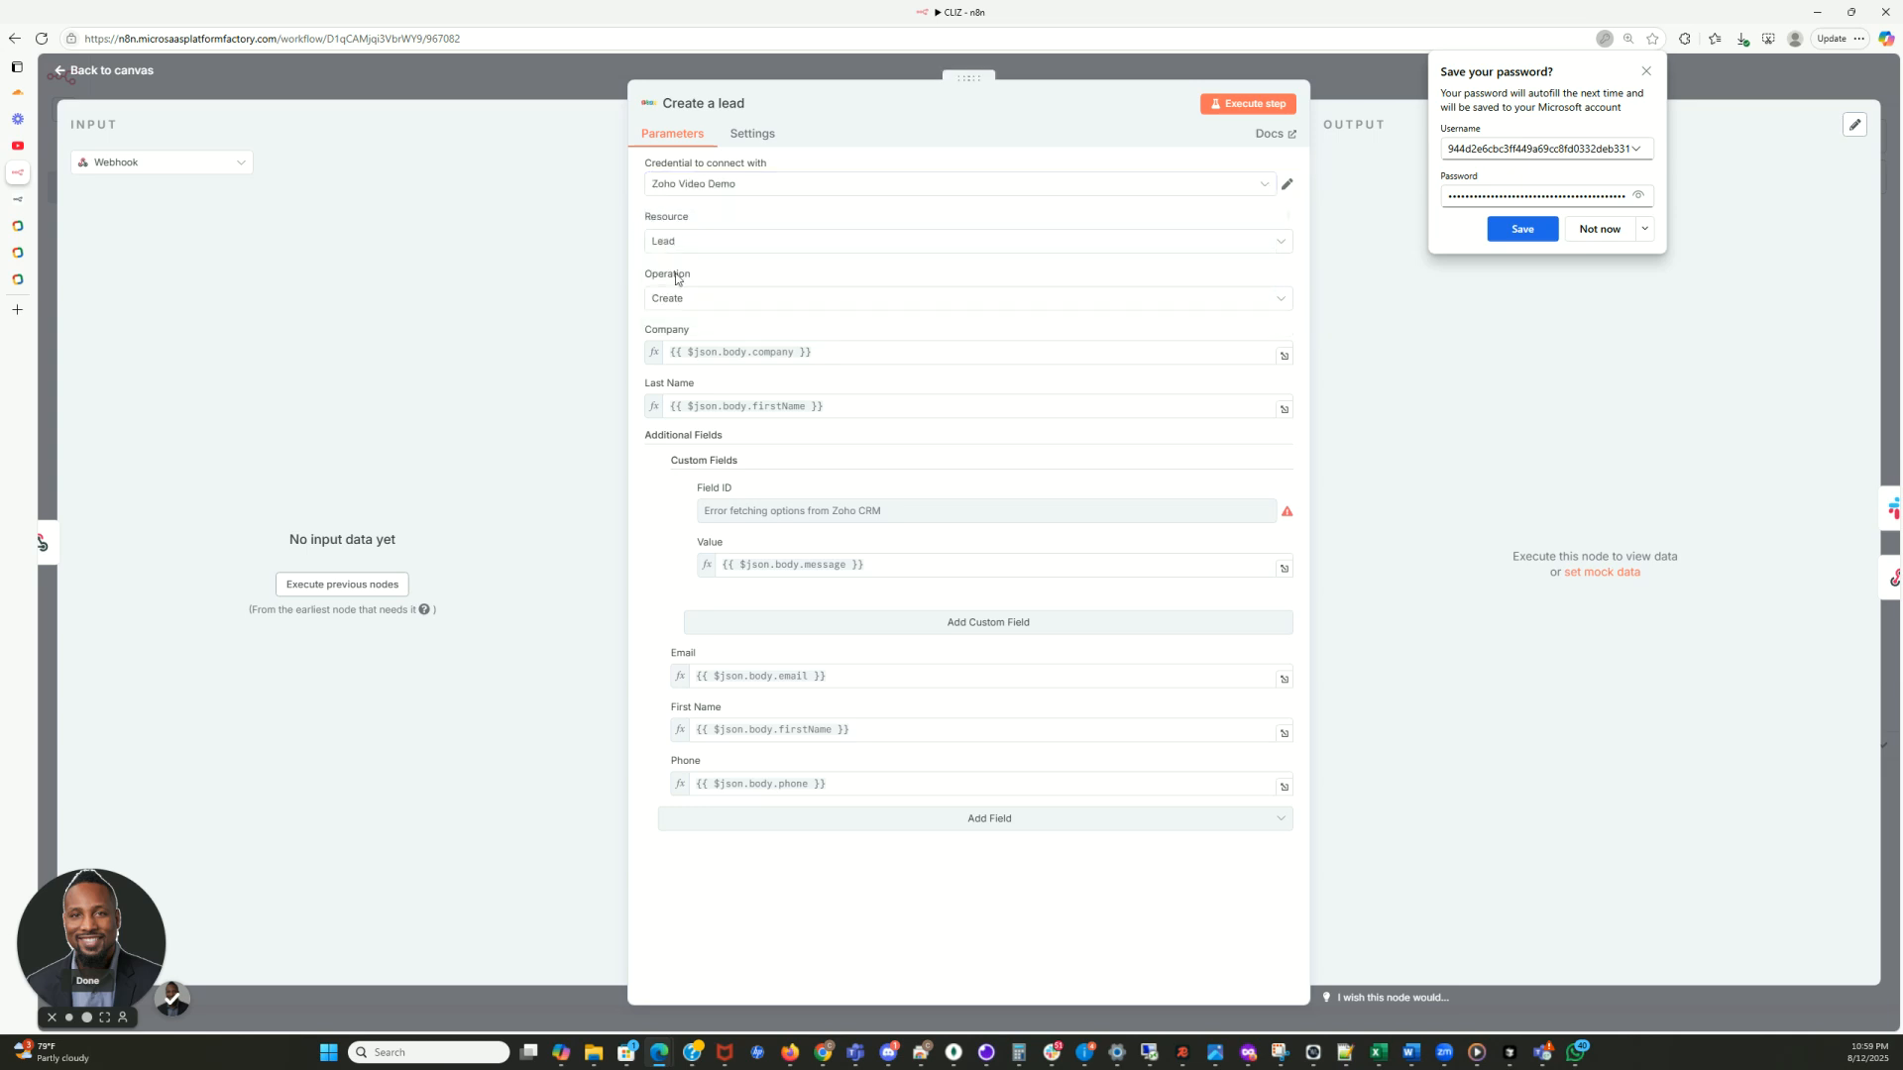
left_click(729, 299)
scroll(773, 427, "down", 2)
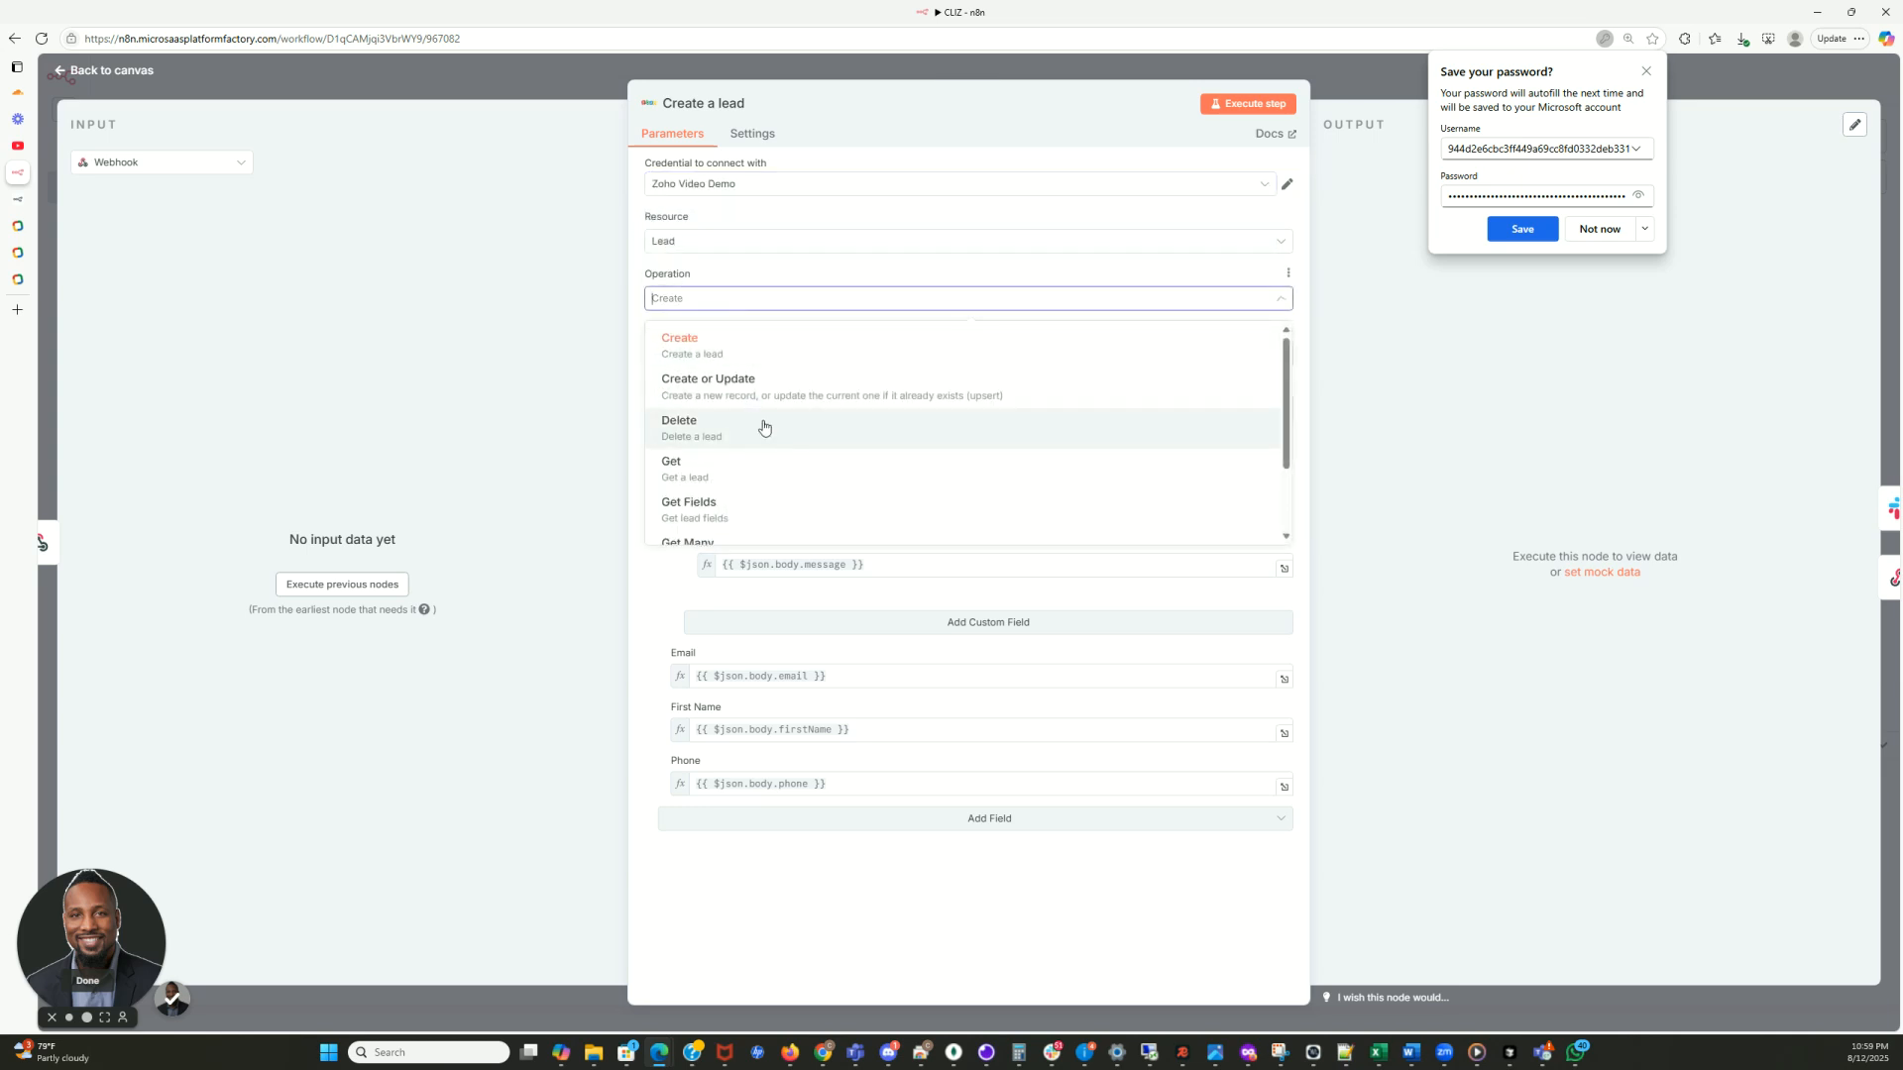
scroll(774, 417, "up", 3)
scroll(773, 400, "down", 2)
scroll(776, 396, "up", 2)
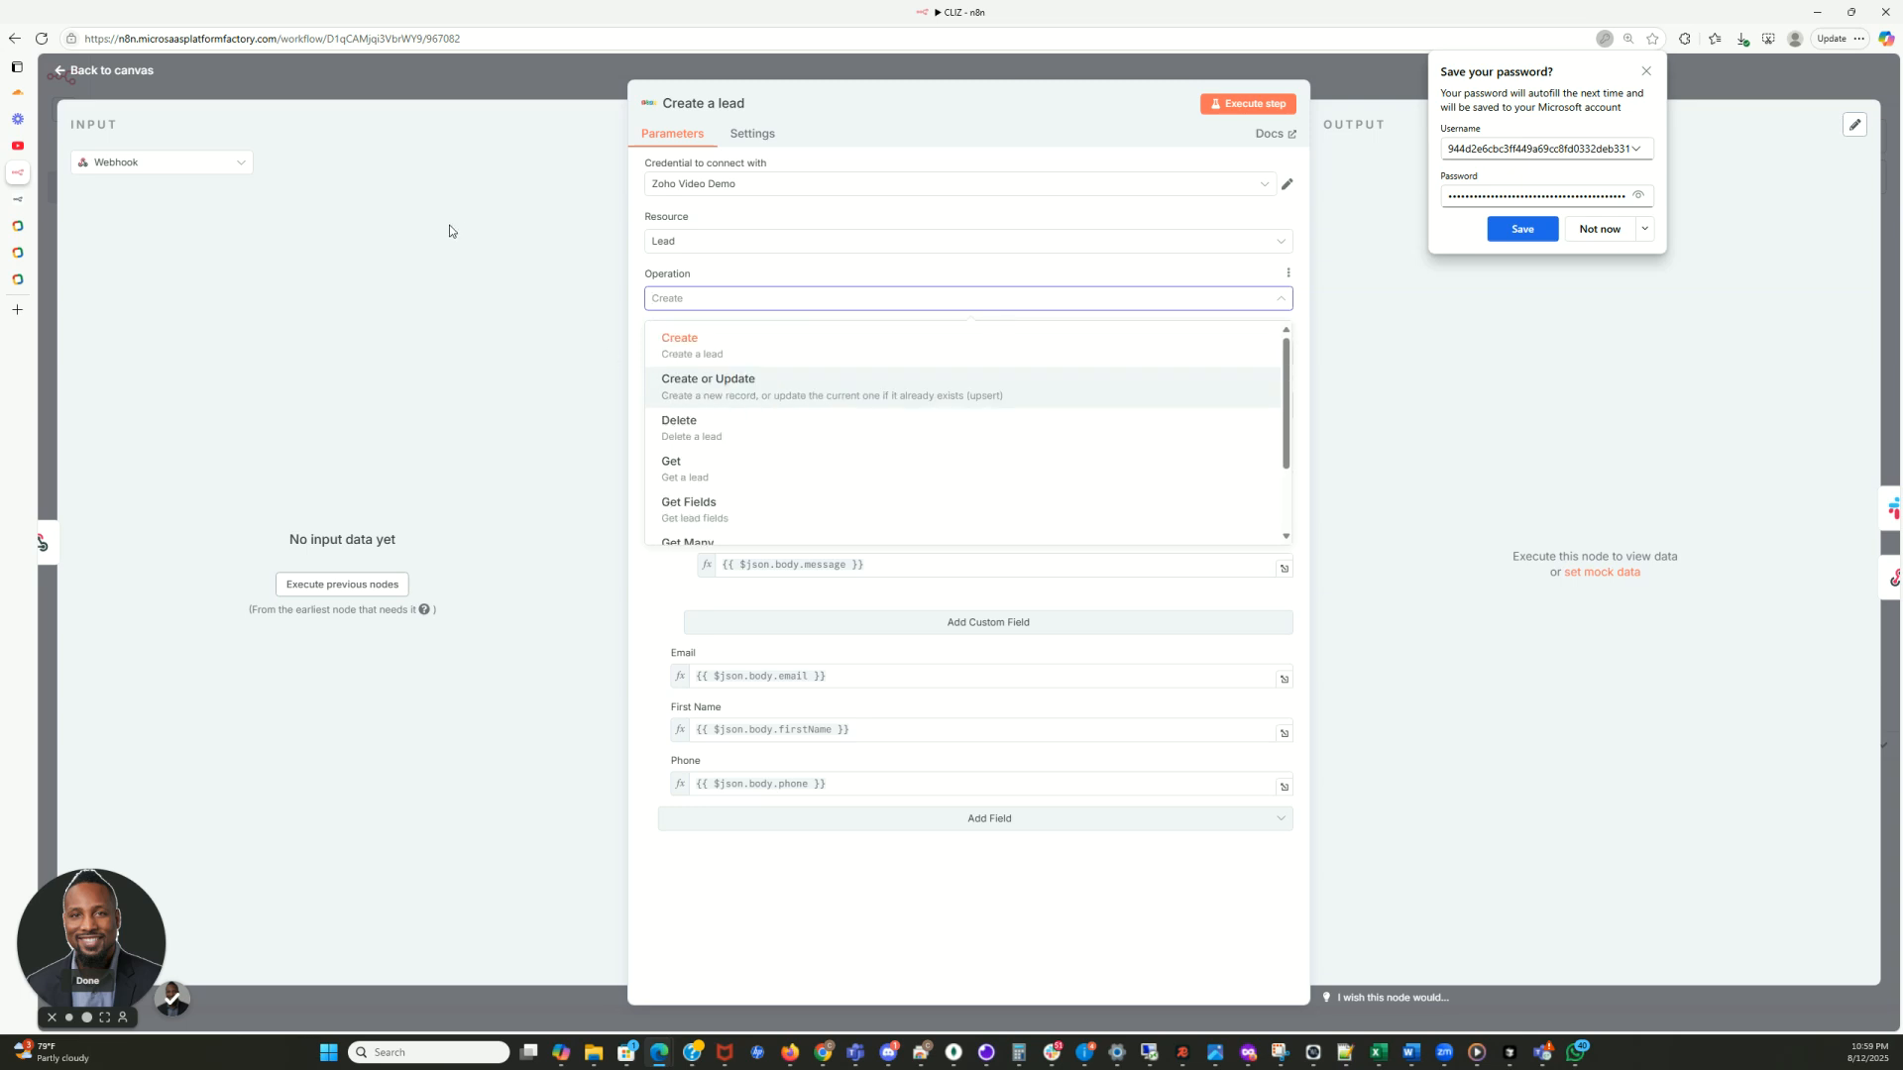
left_click(547, 218)
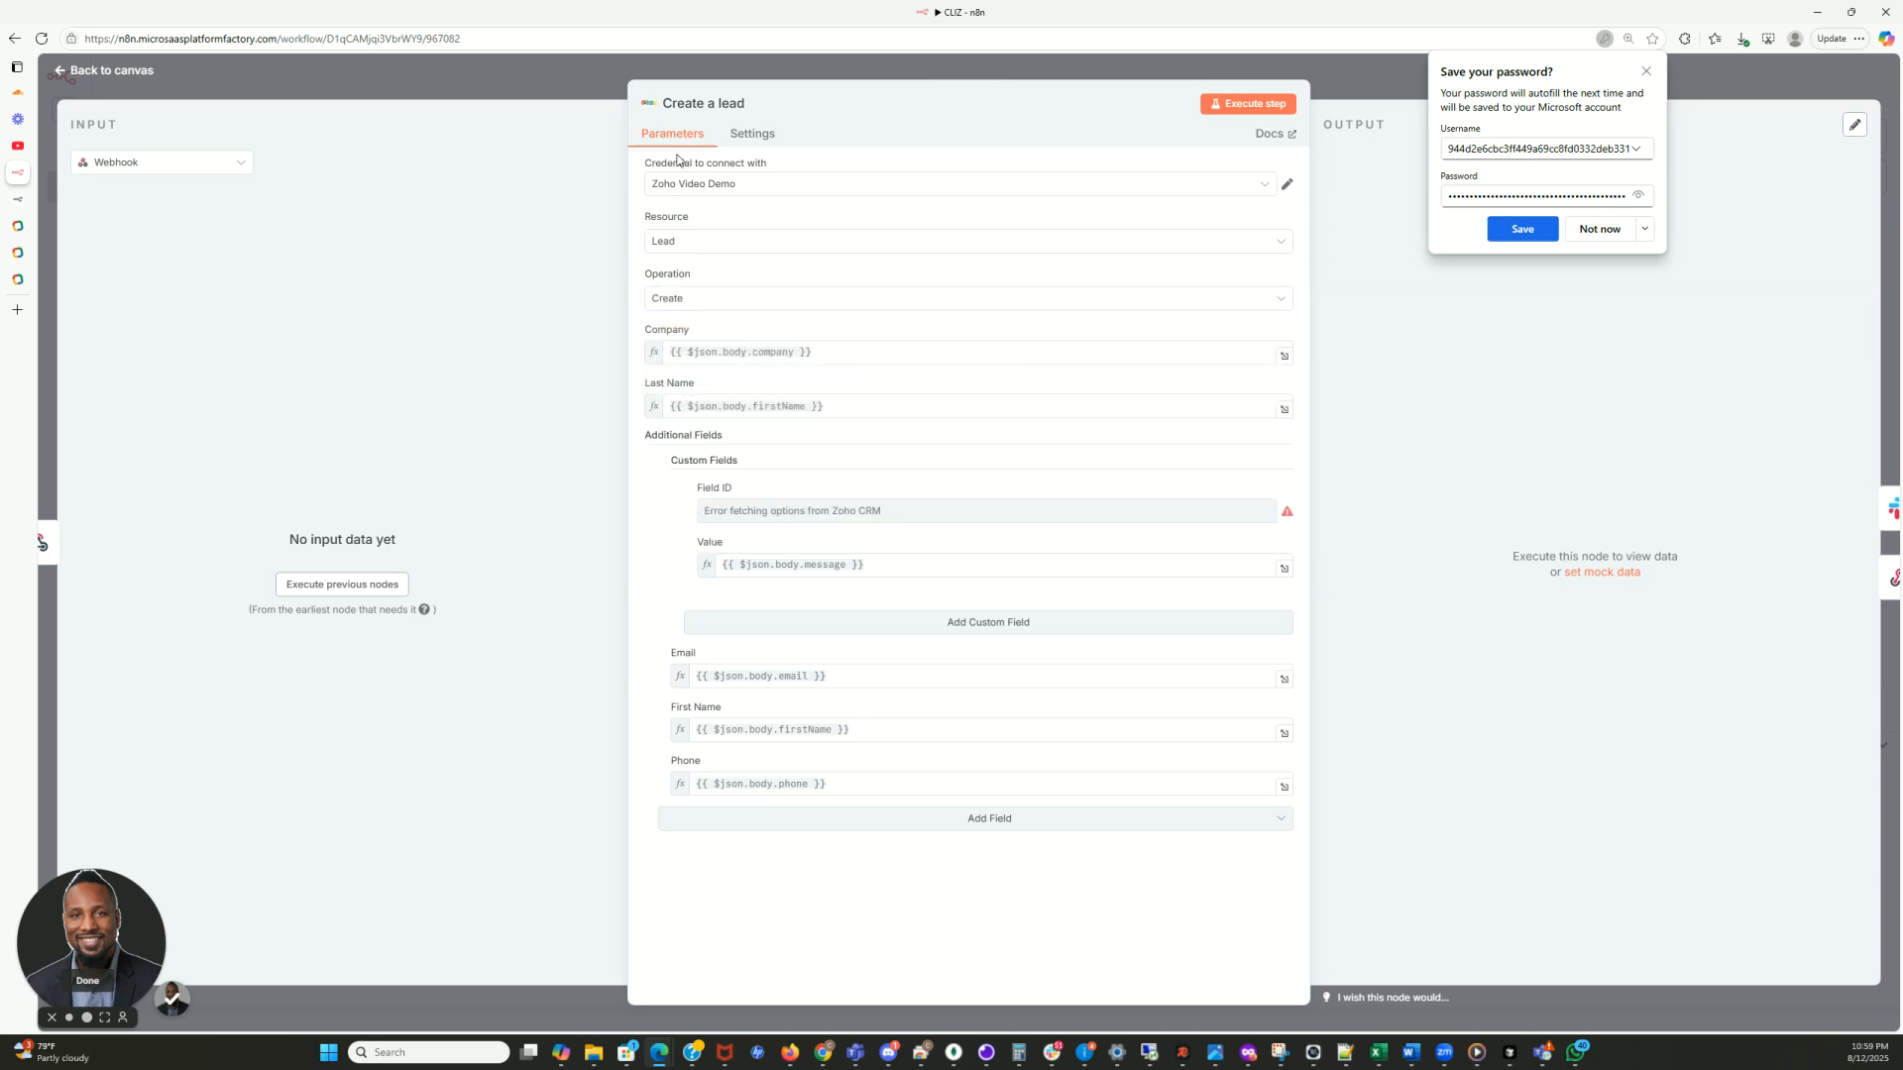
Return to the workflow canvas, search the node library for zoho and open the Zoho CRM actions
left_click(576, 97)
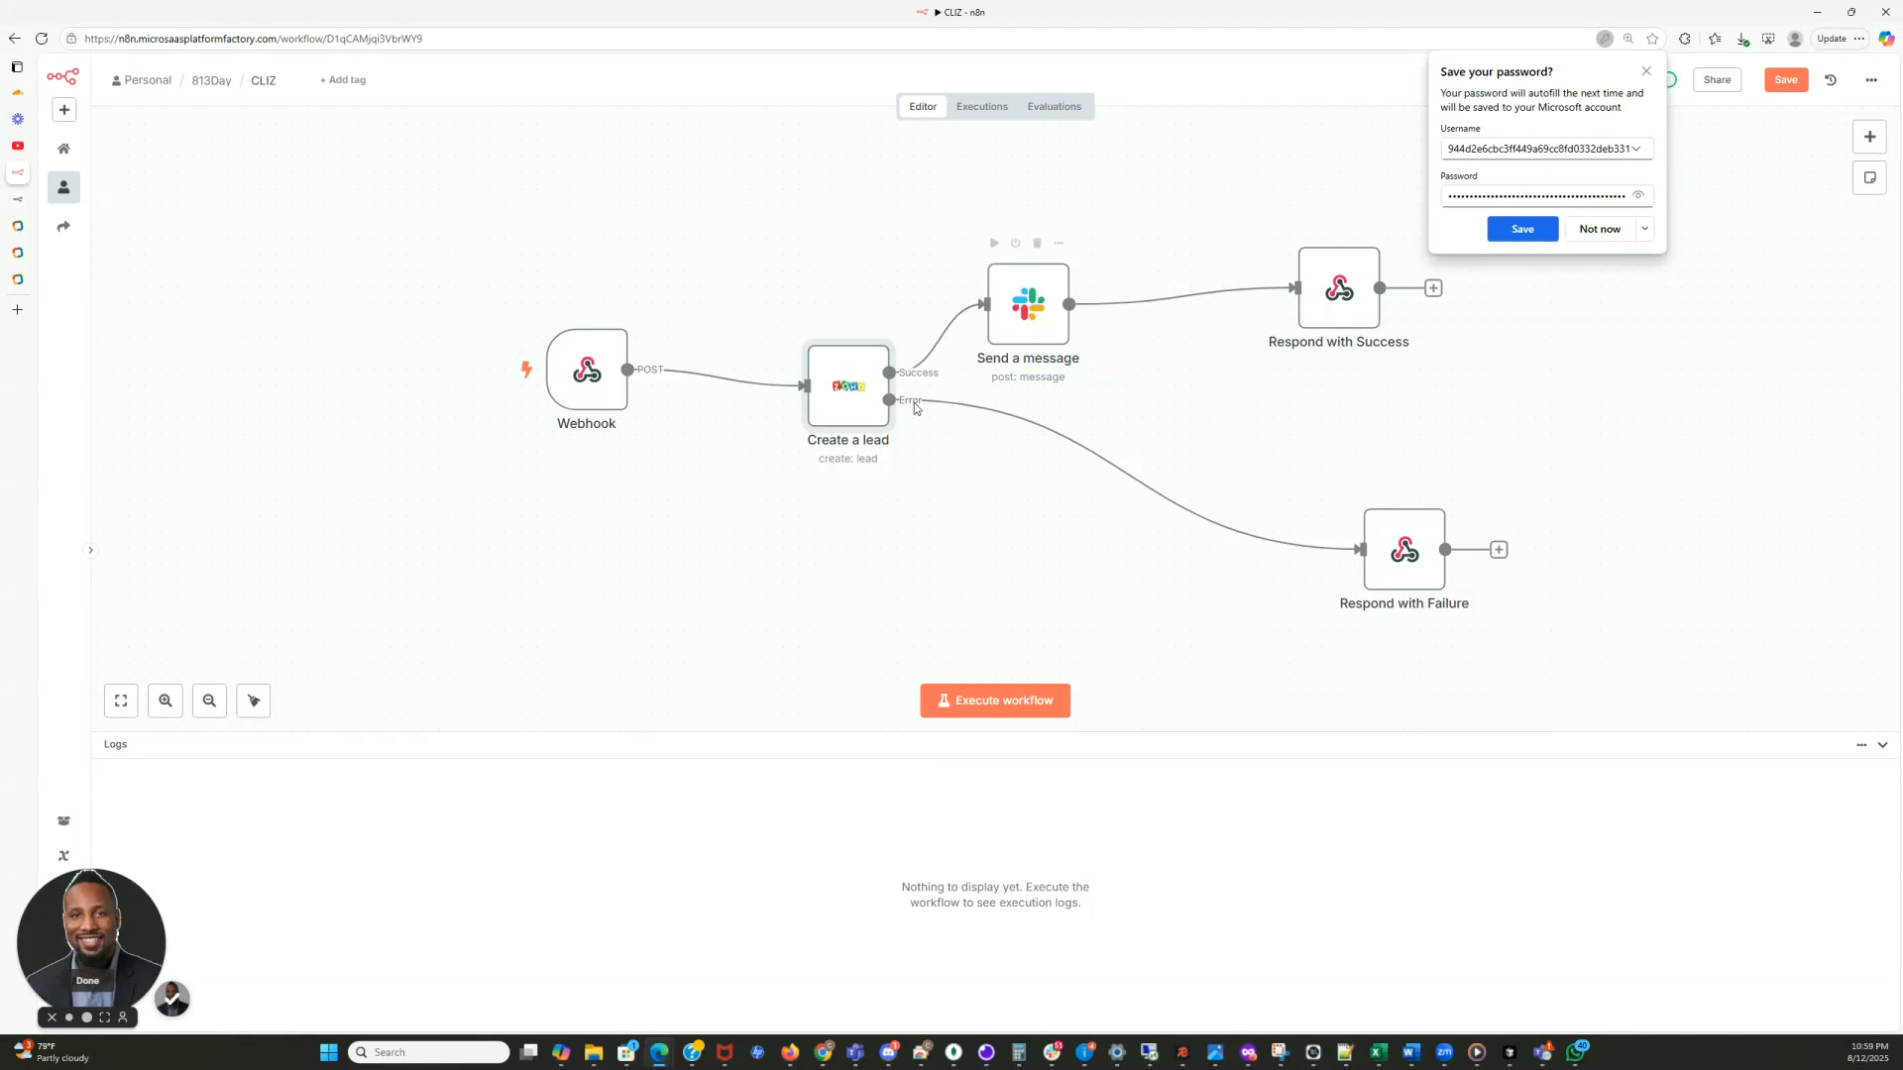
left_click(1870, 137)
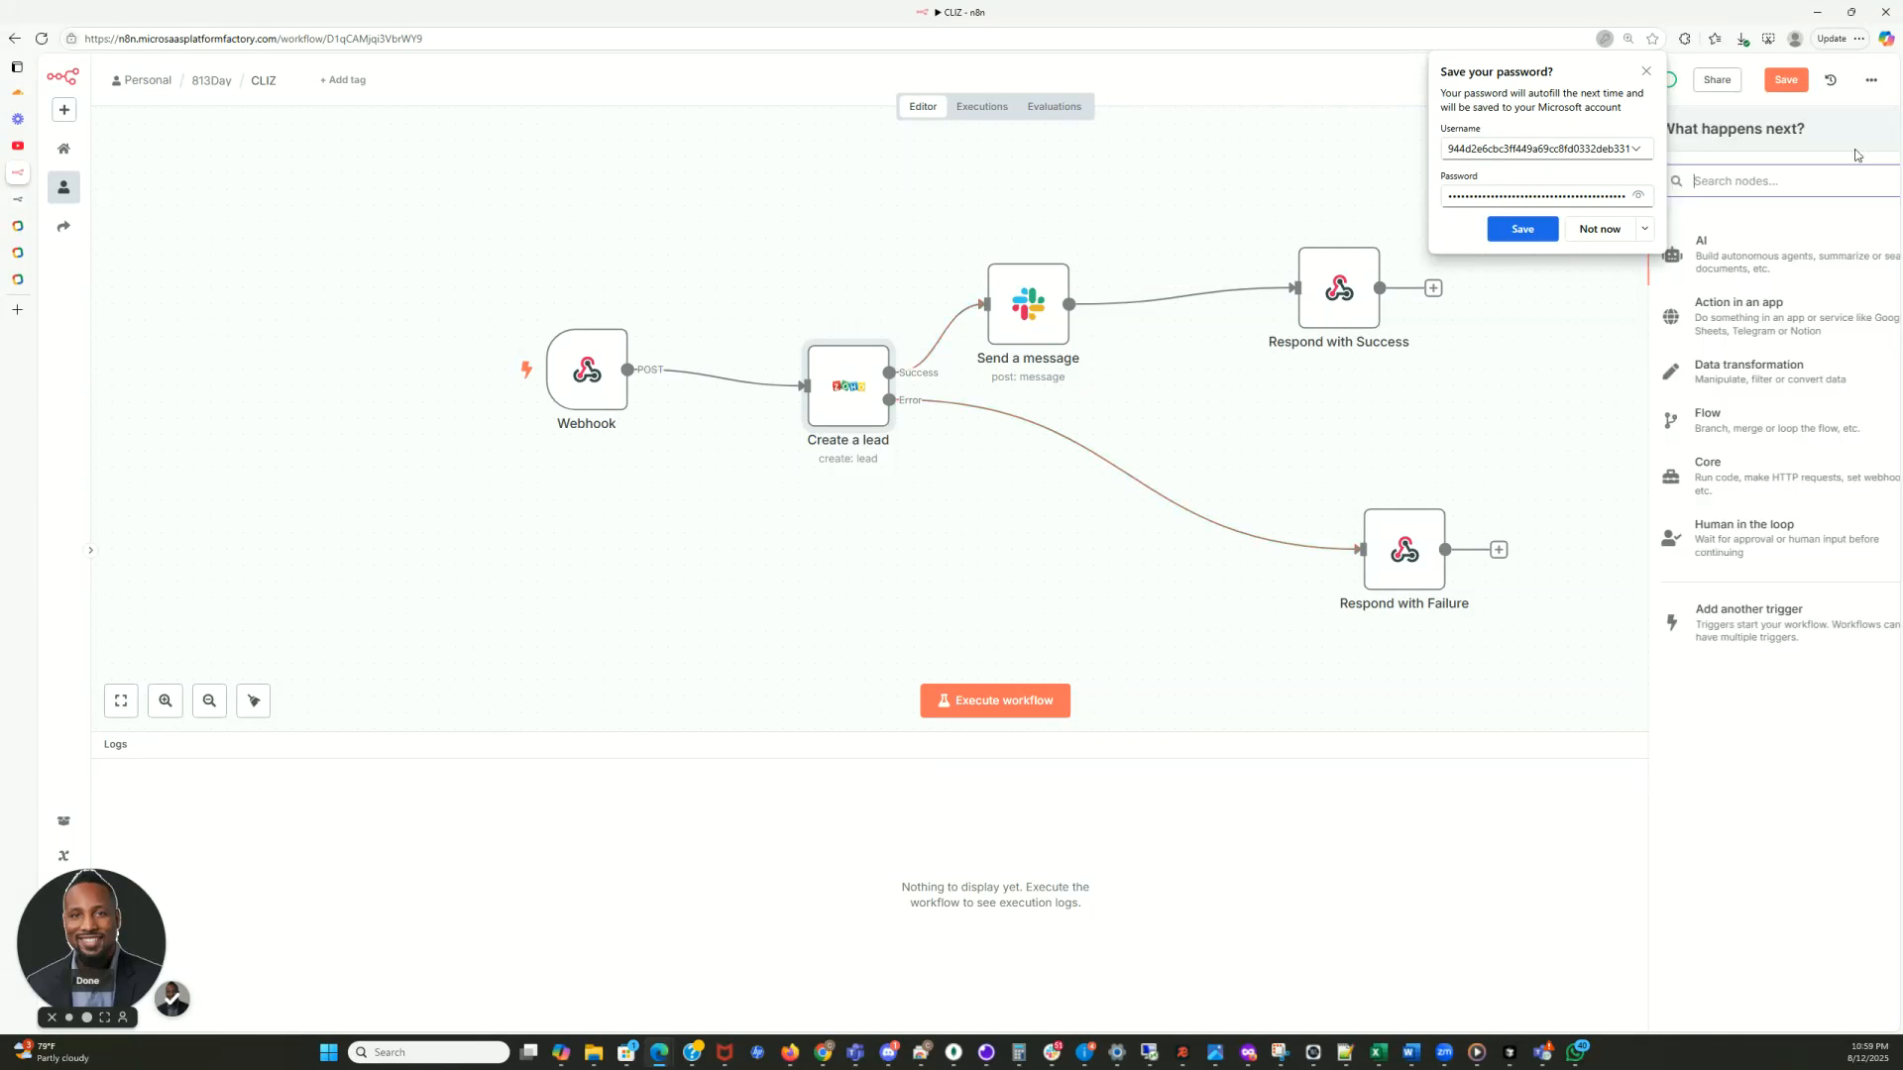
left_click(1647, 73)
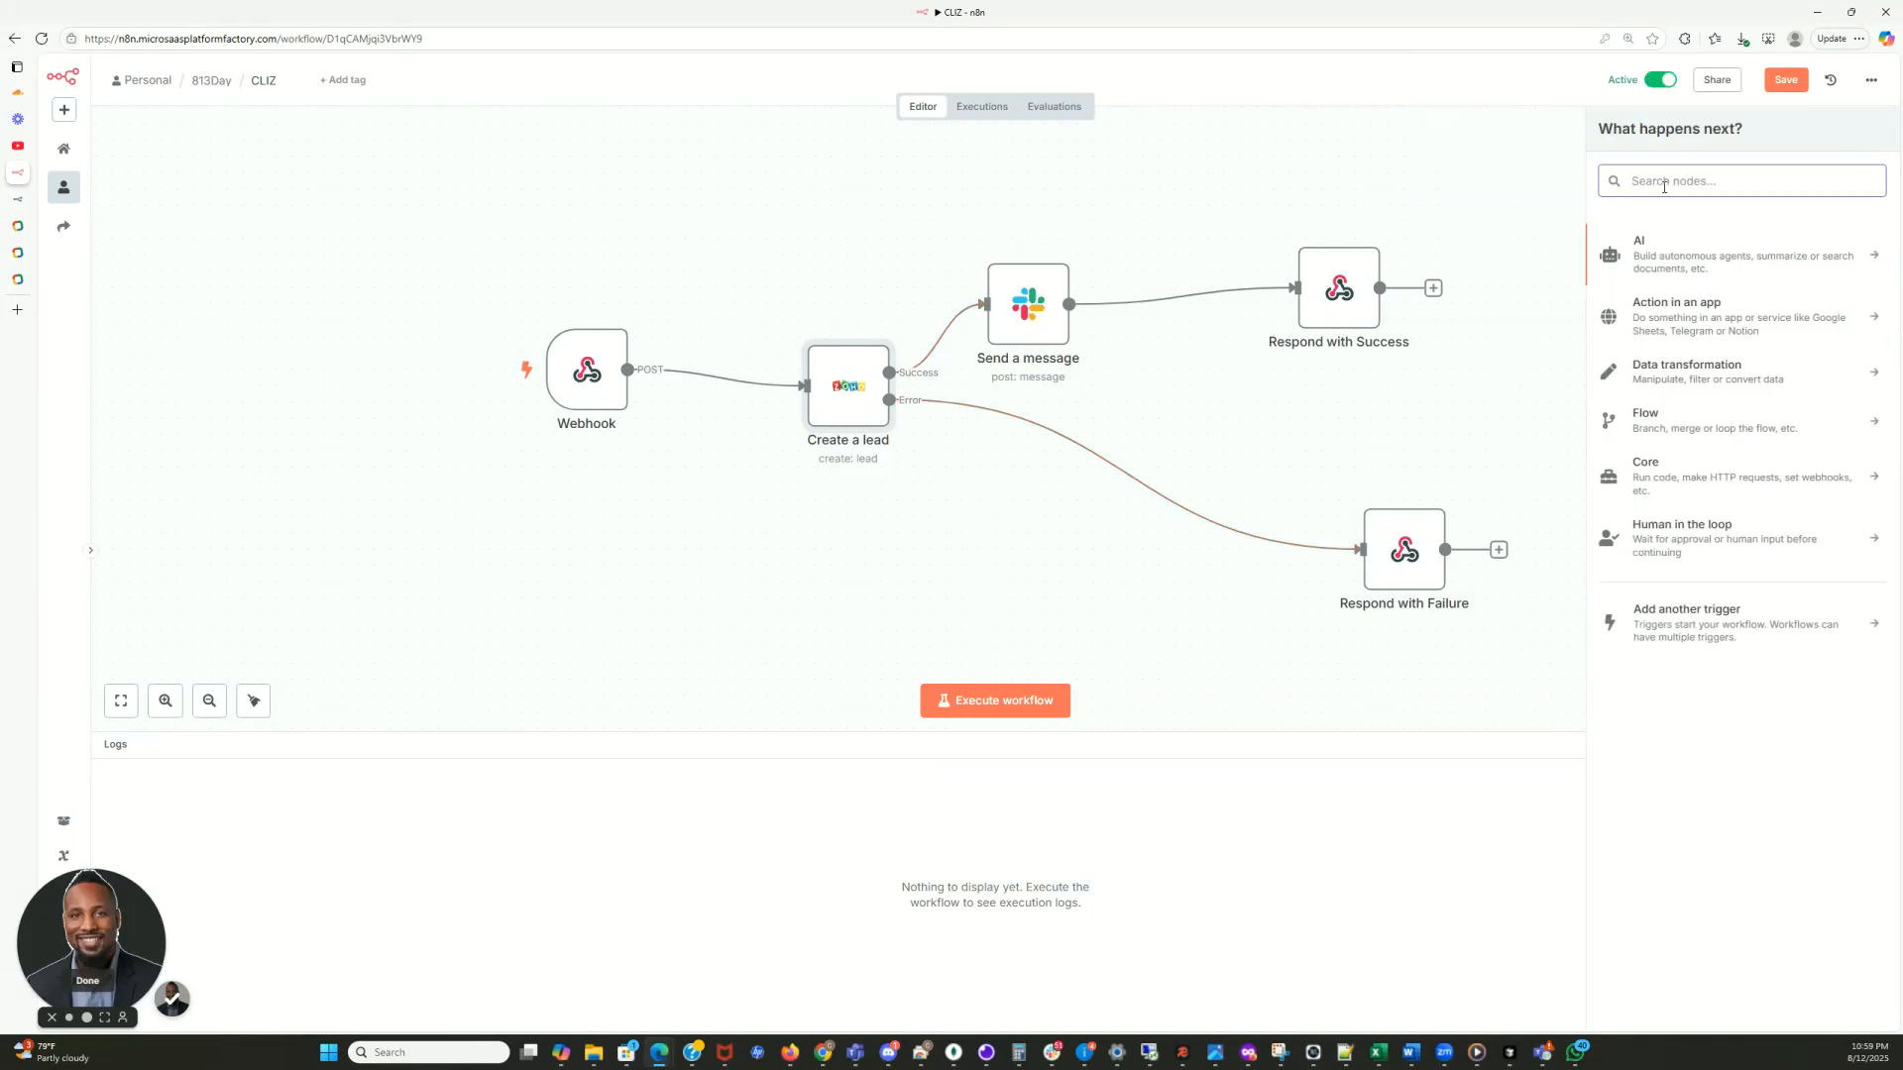
type("zoho")
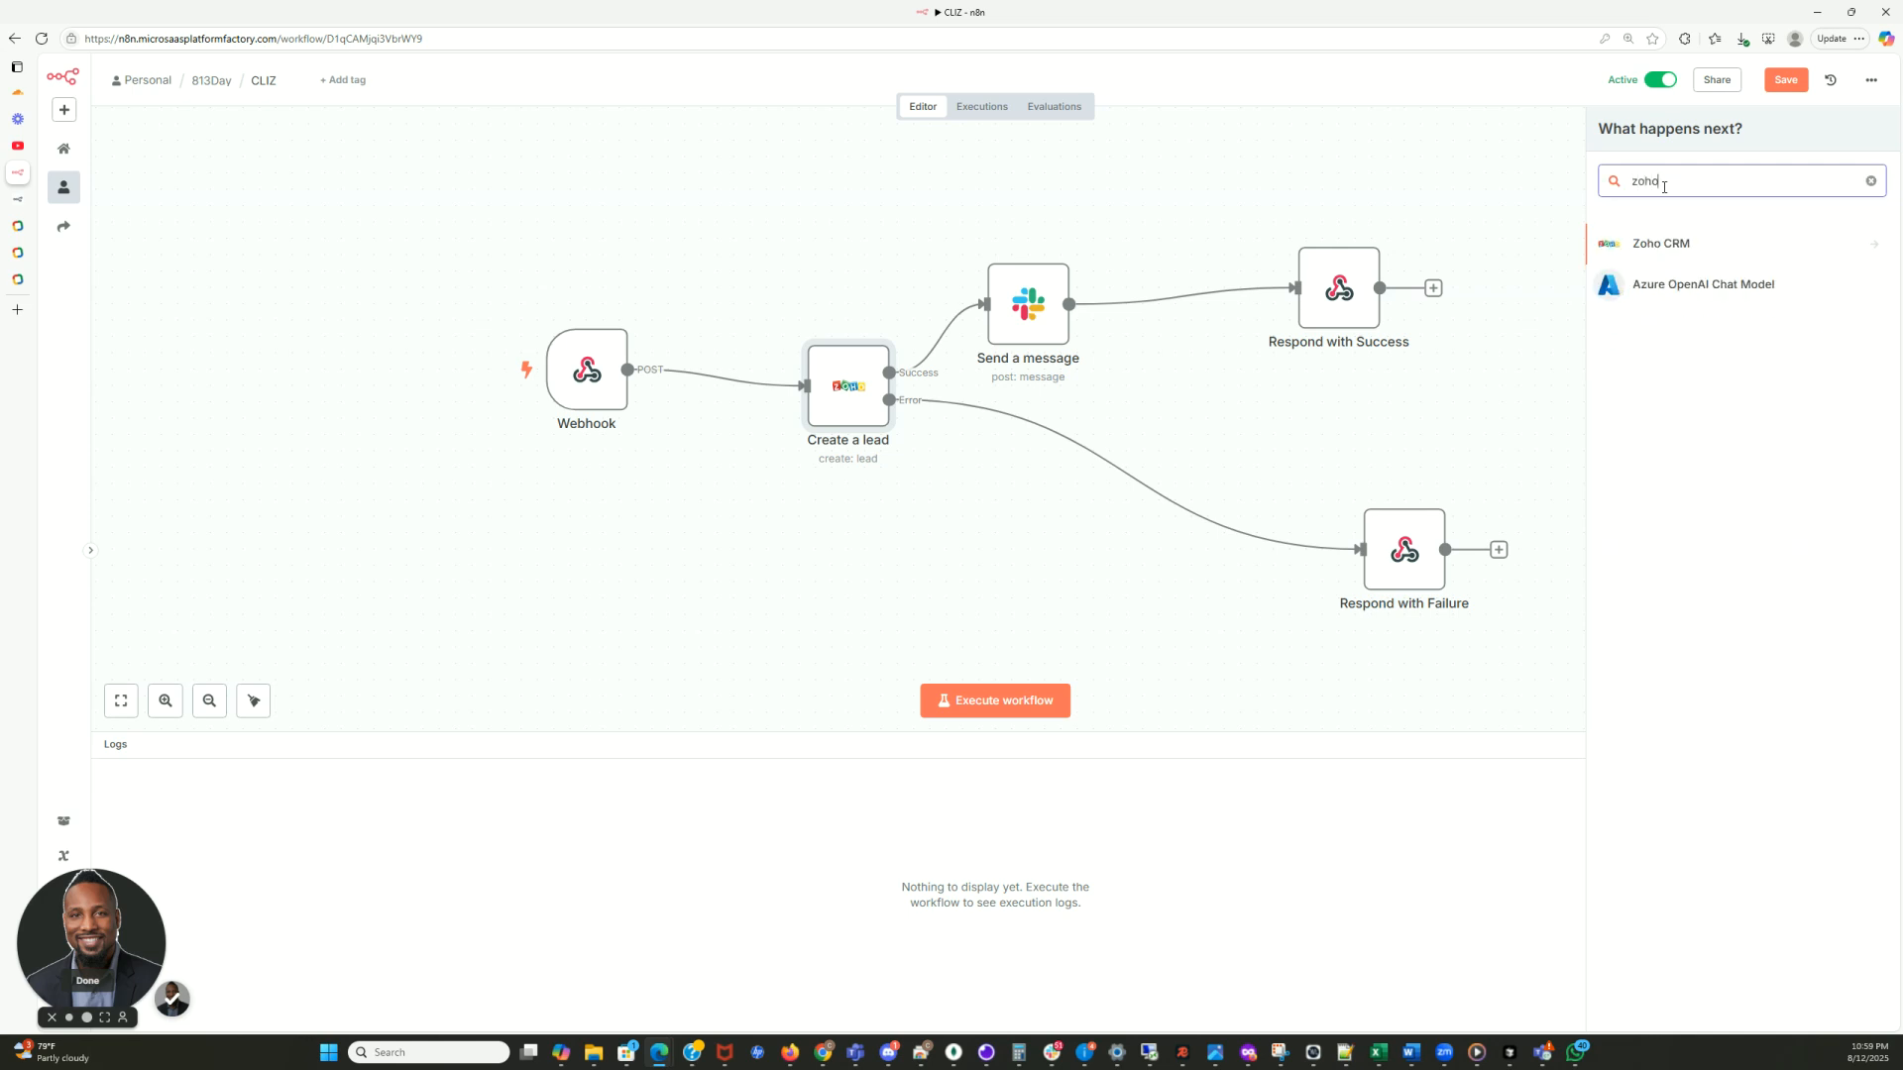
left_click(1705, 244)
Look through the available Zoho CRM actions, including those for accounts, contacts, deals, invoices, leads, products, purchase orders and quotes
scroll(1700, 644, "down", 3)
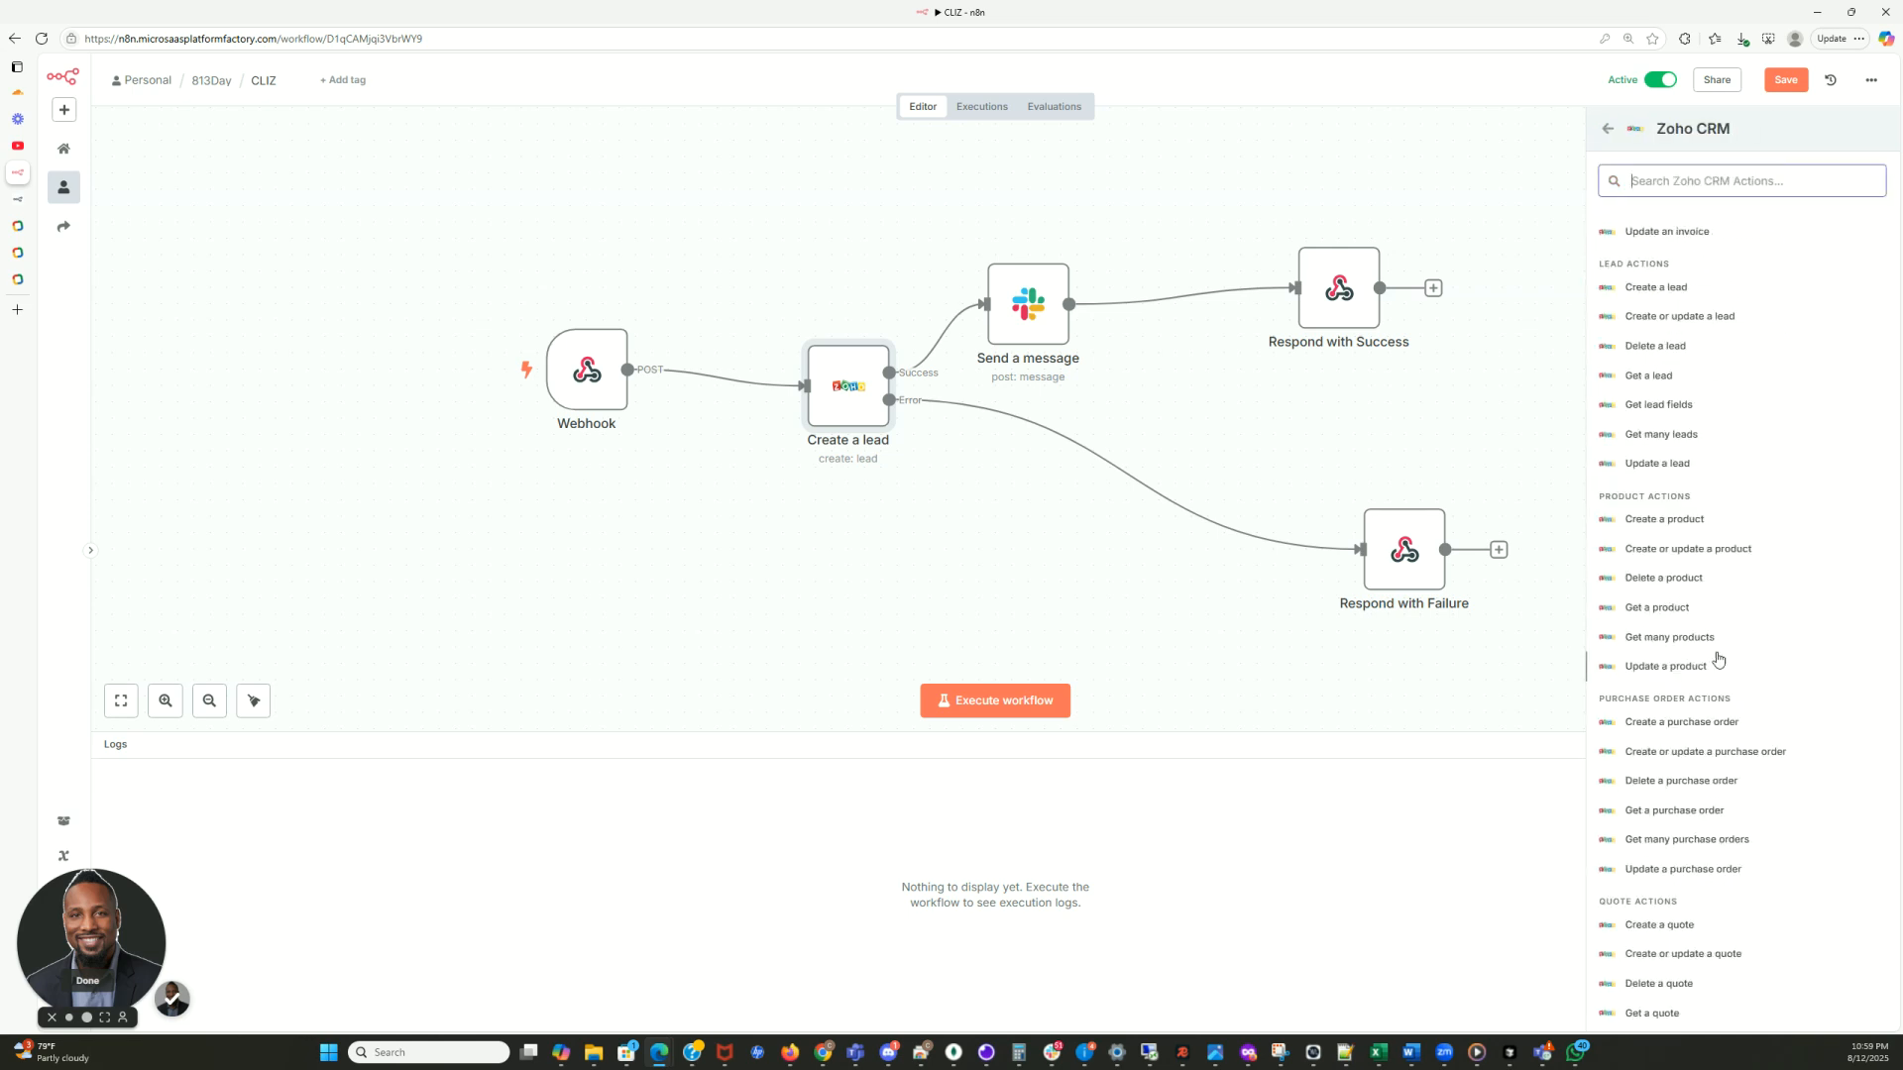
scroll(1648, 359, "up", 3)
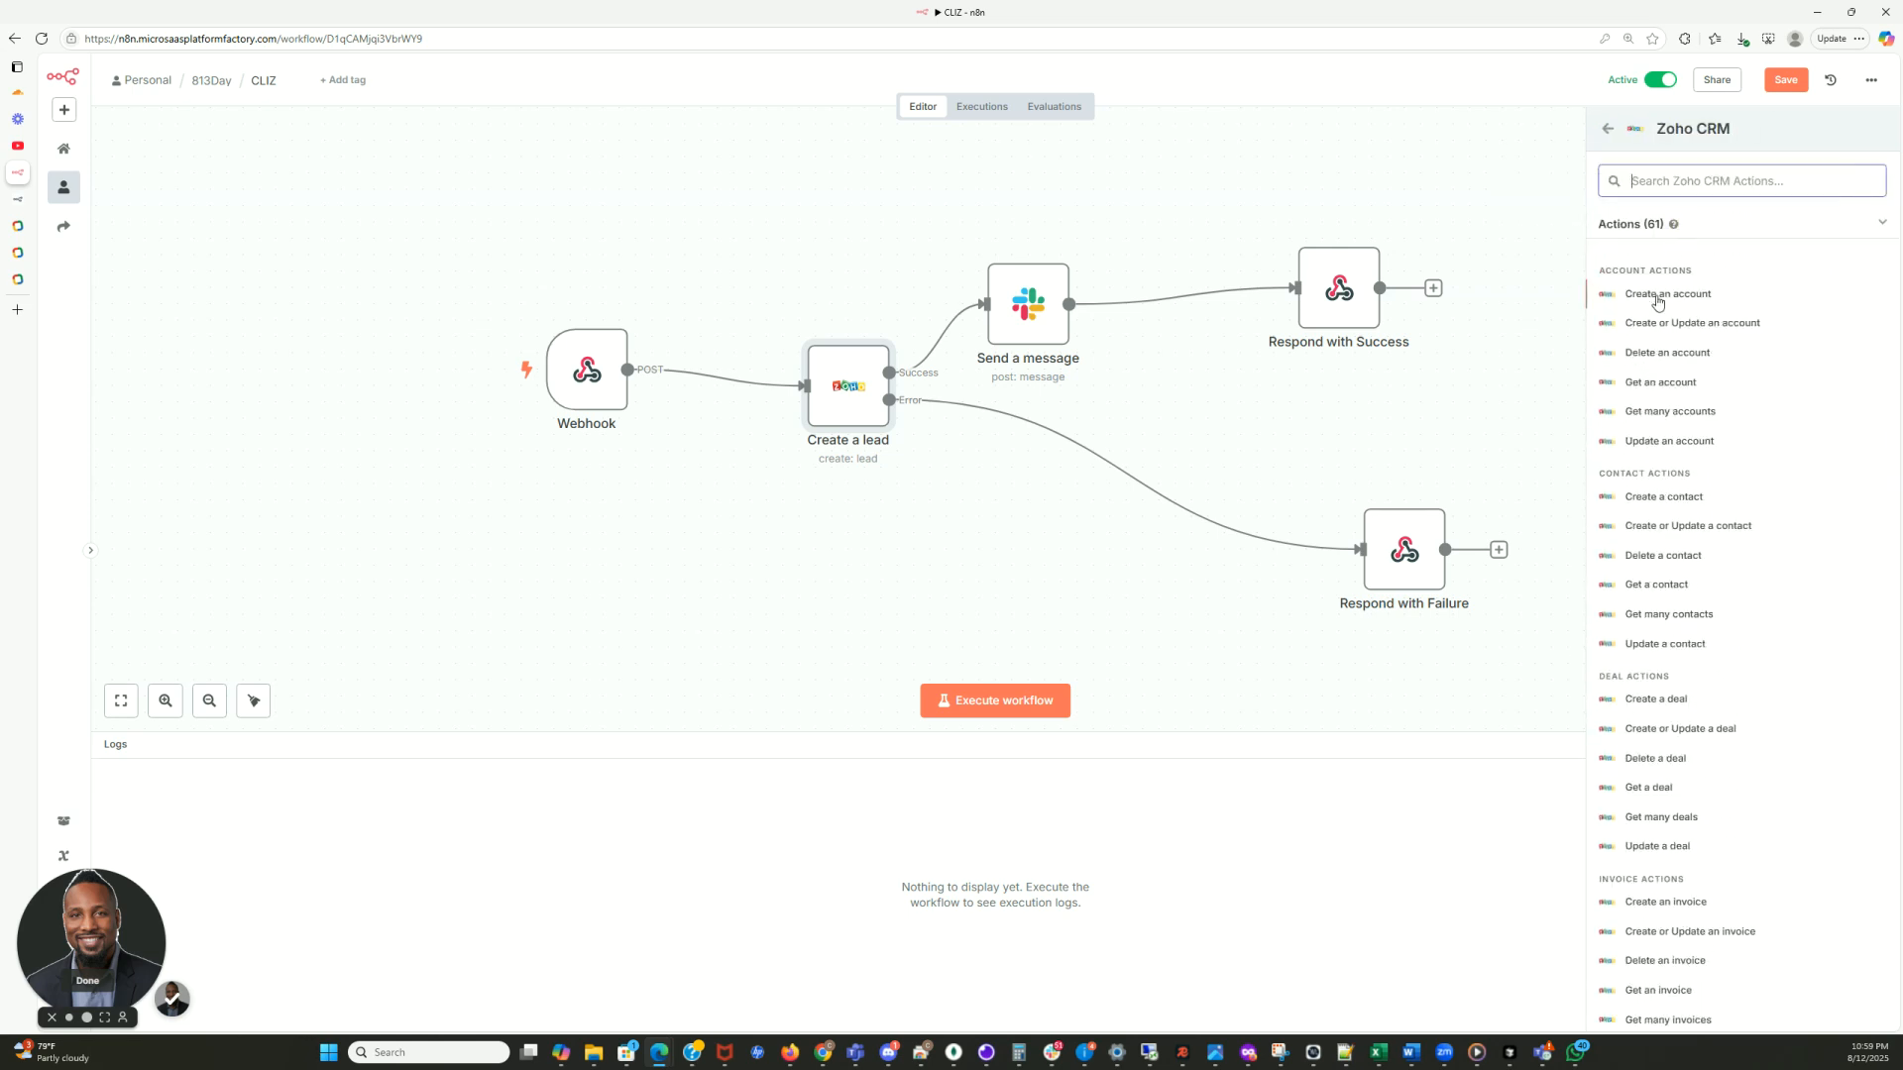
scroll(1680, 614, "down", 3)
scroll(1684, 654, "down", 4)
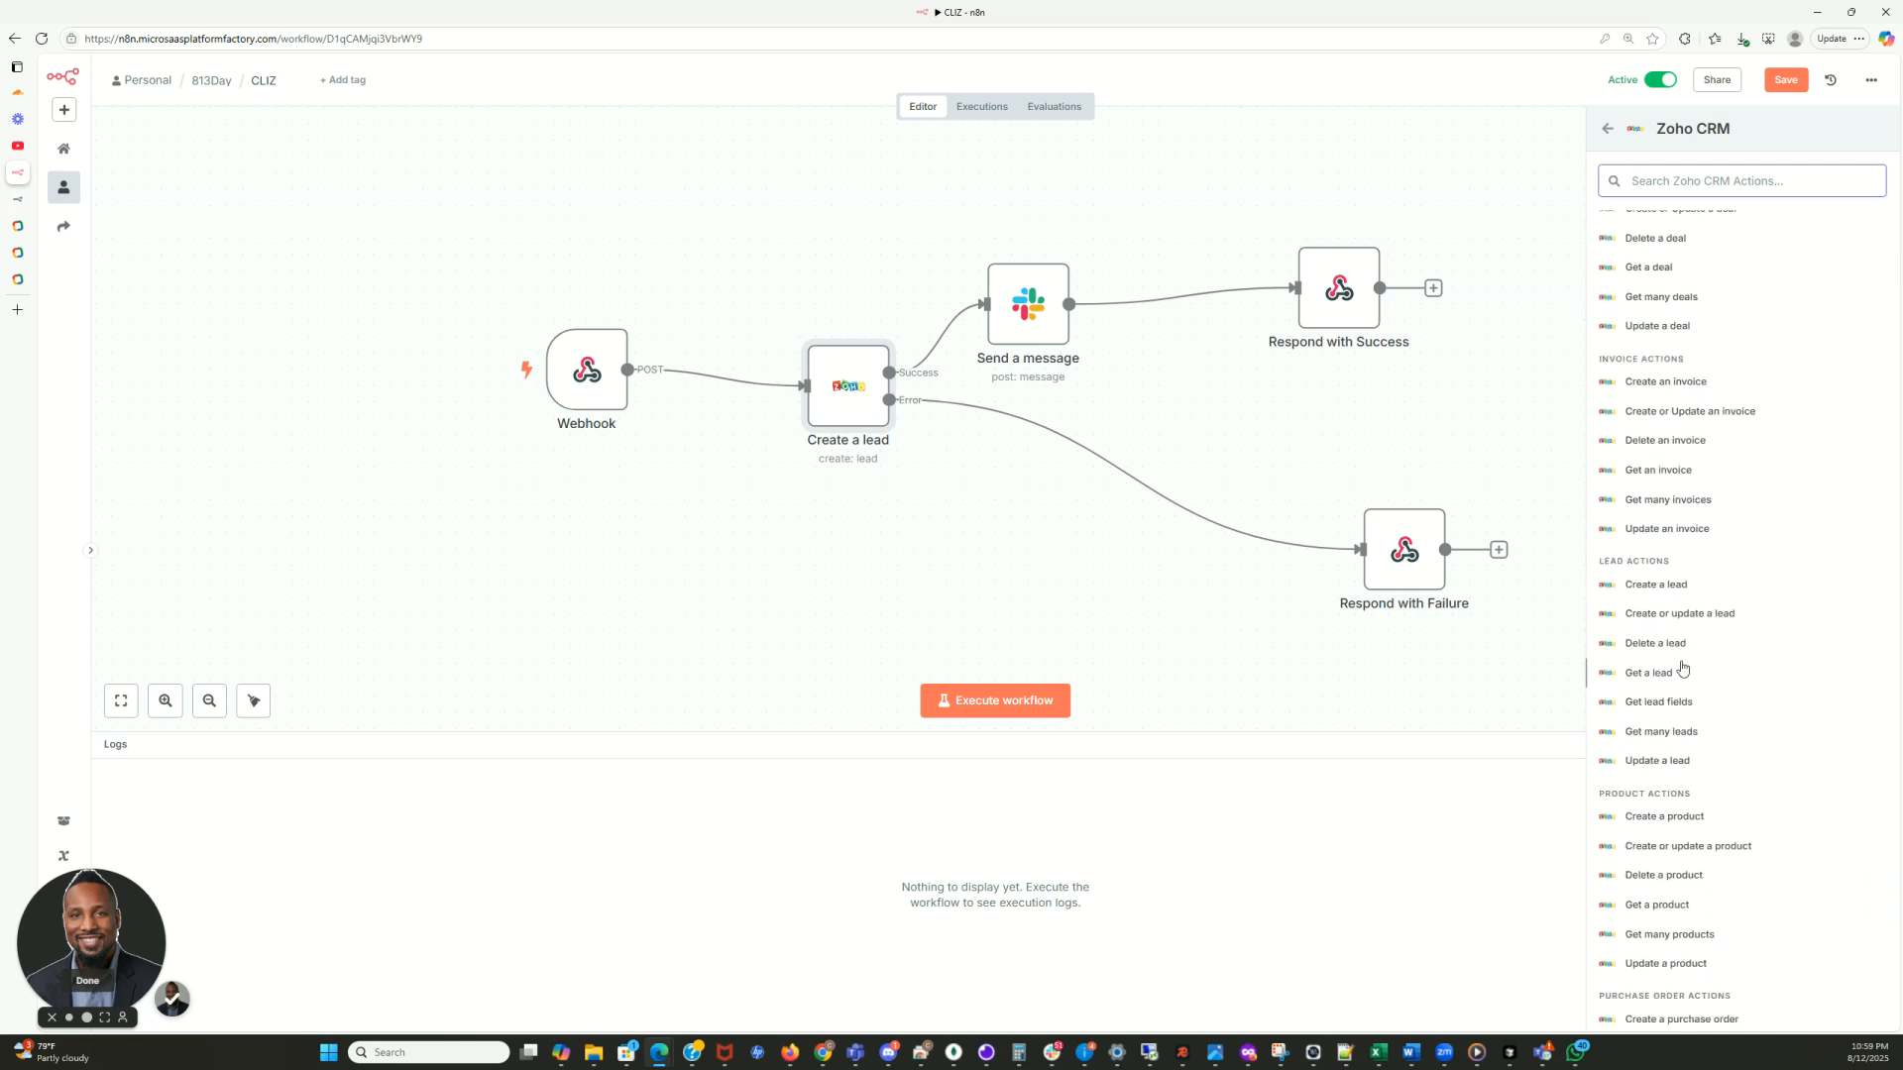
scroll(1685, 674, "down", 7)
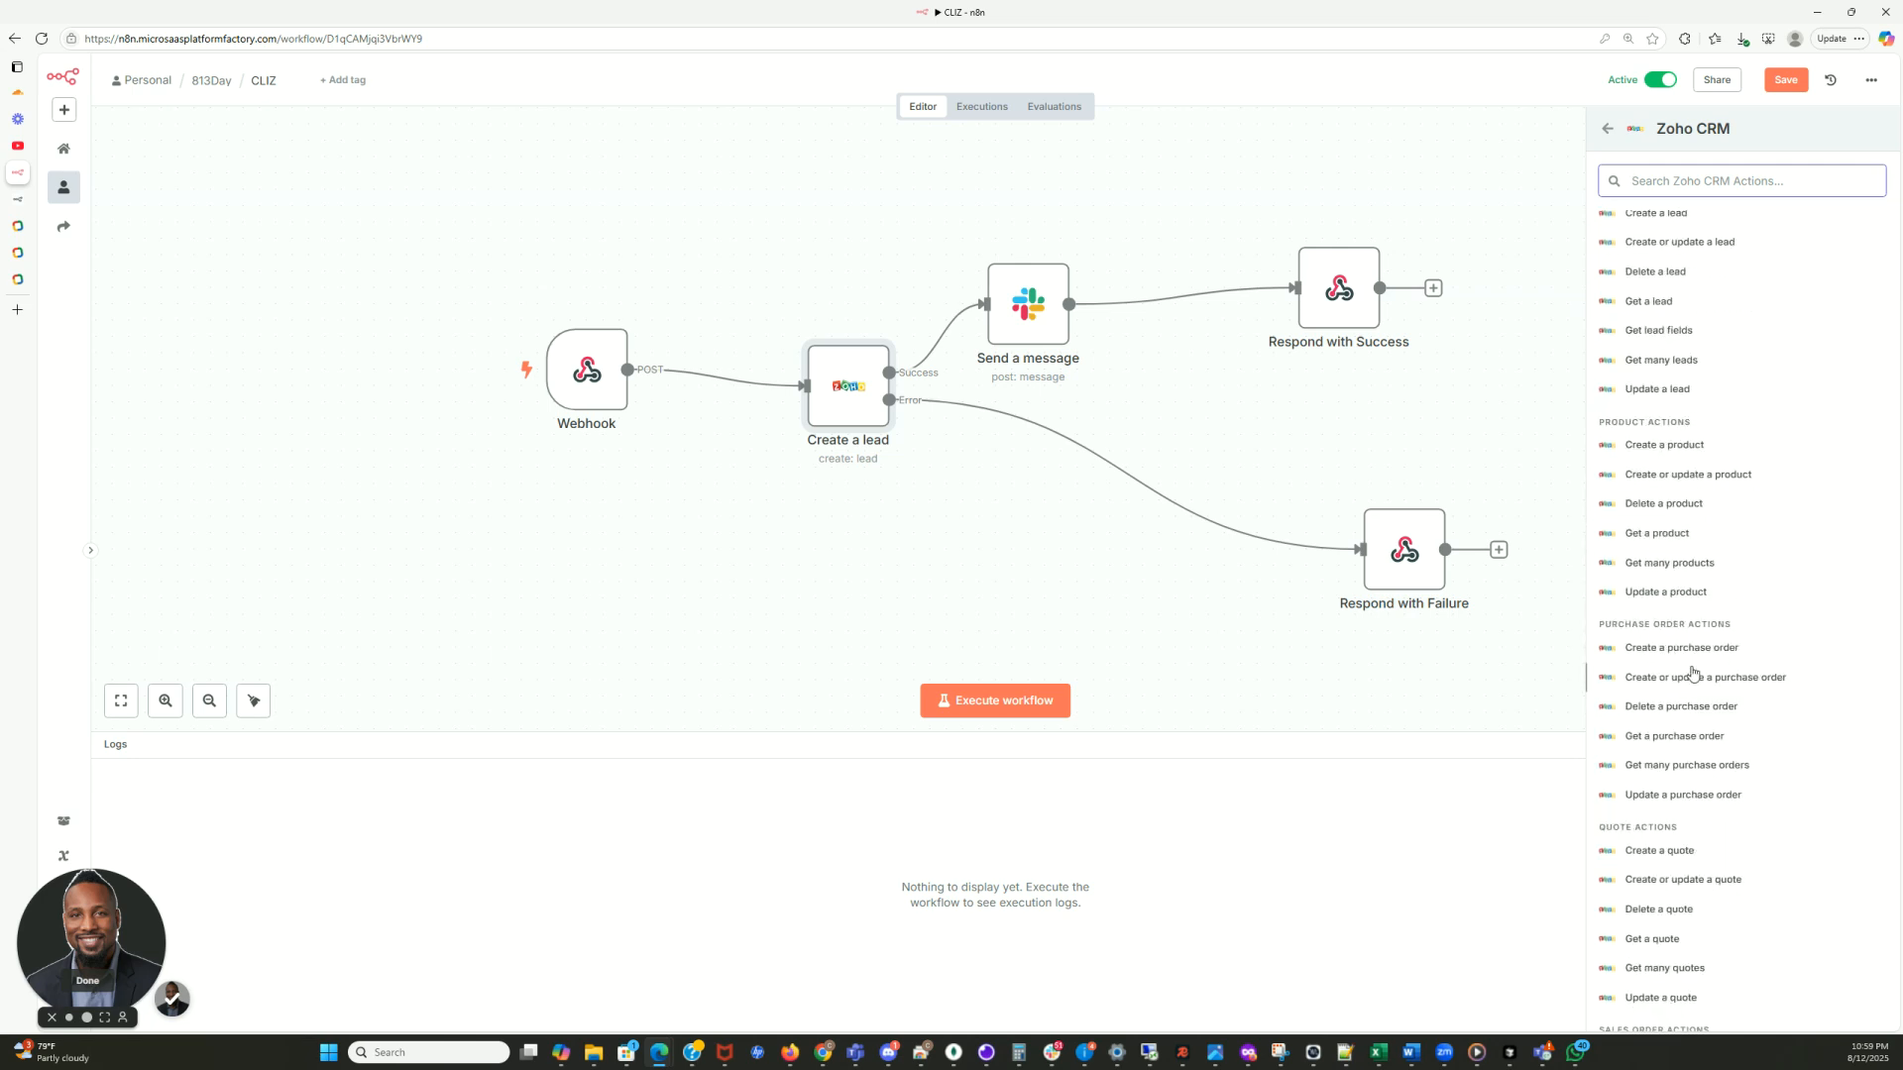
scroll(1685, 654, "up", 13)
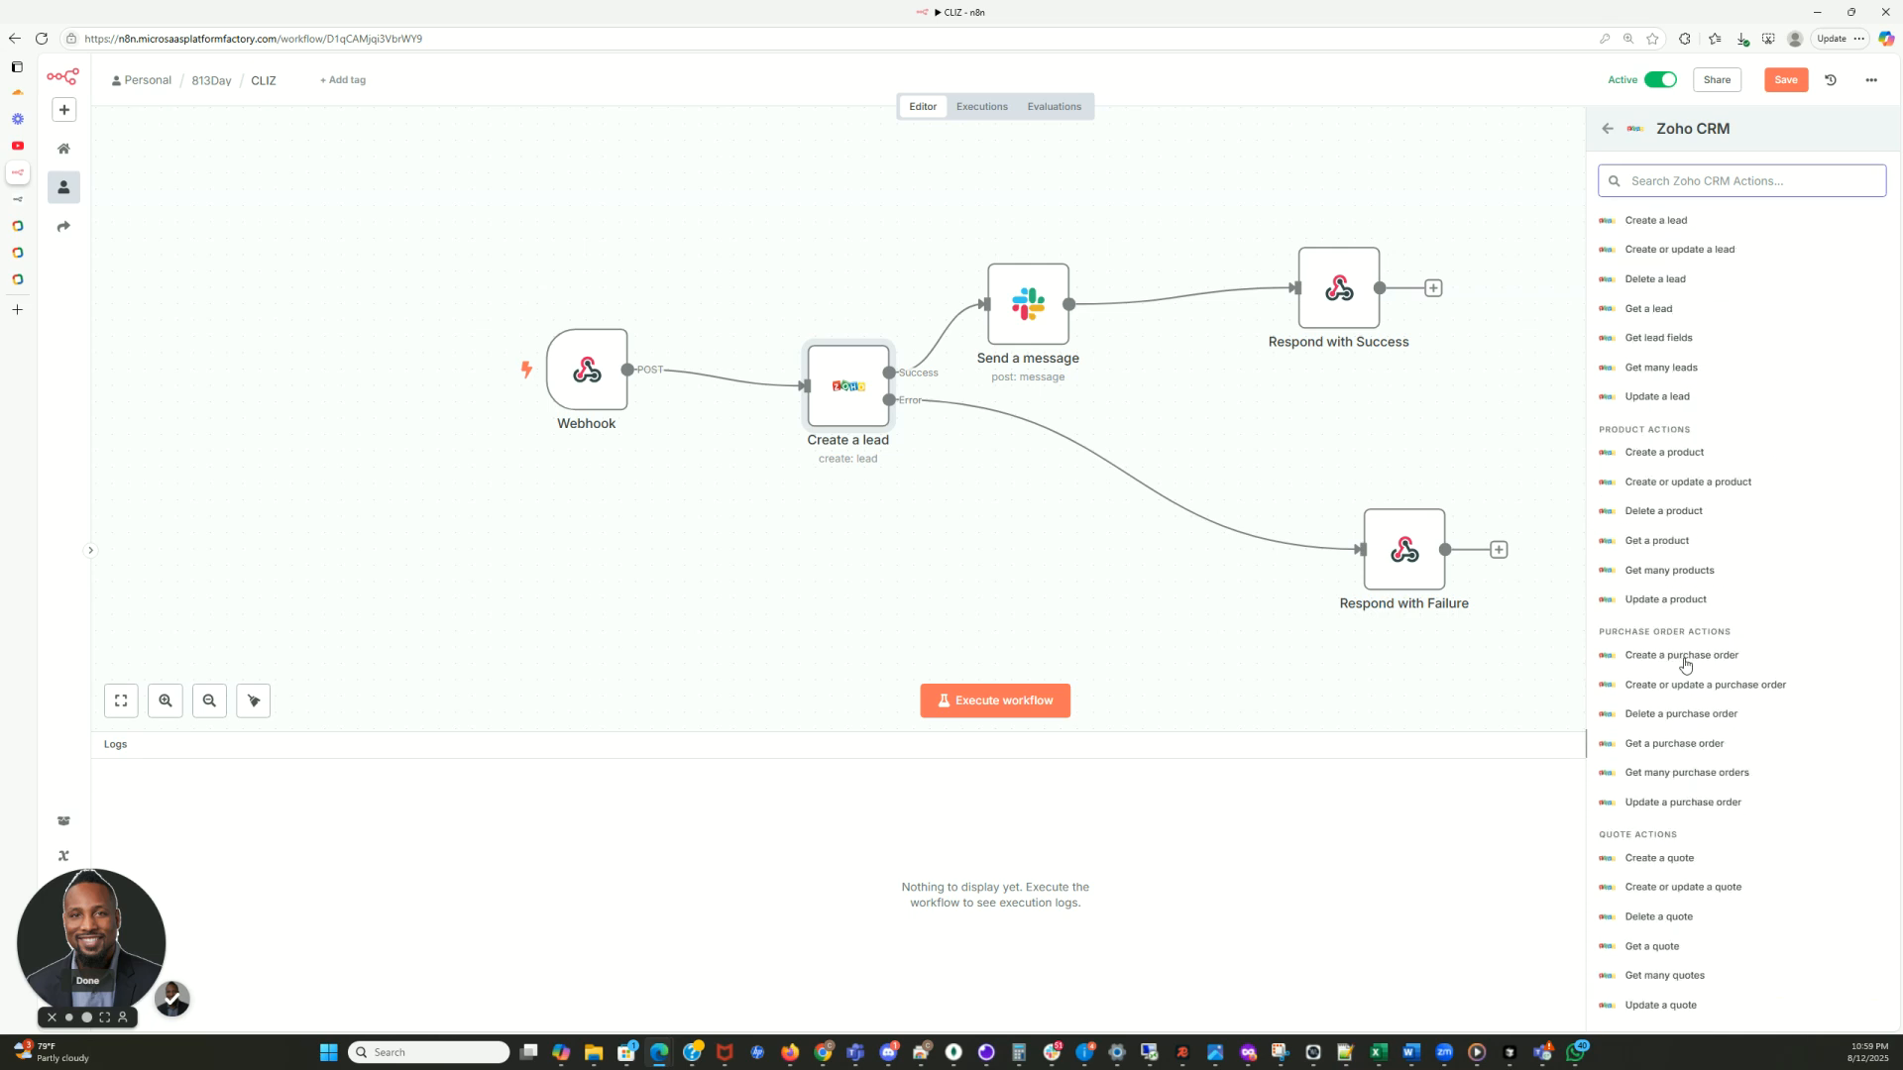
scroll(1666, 433, "up", 1)
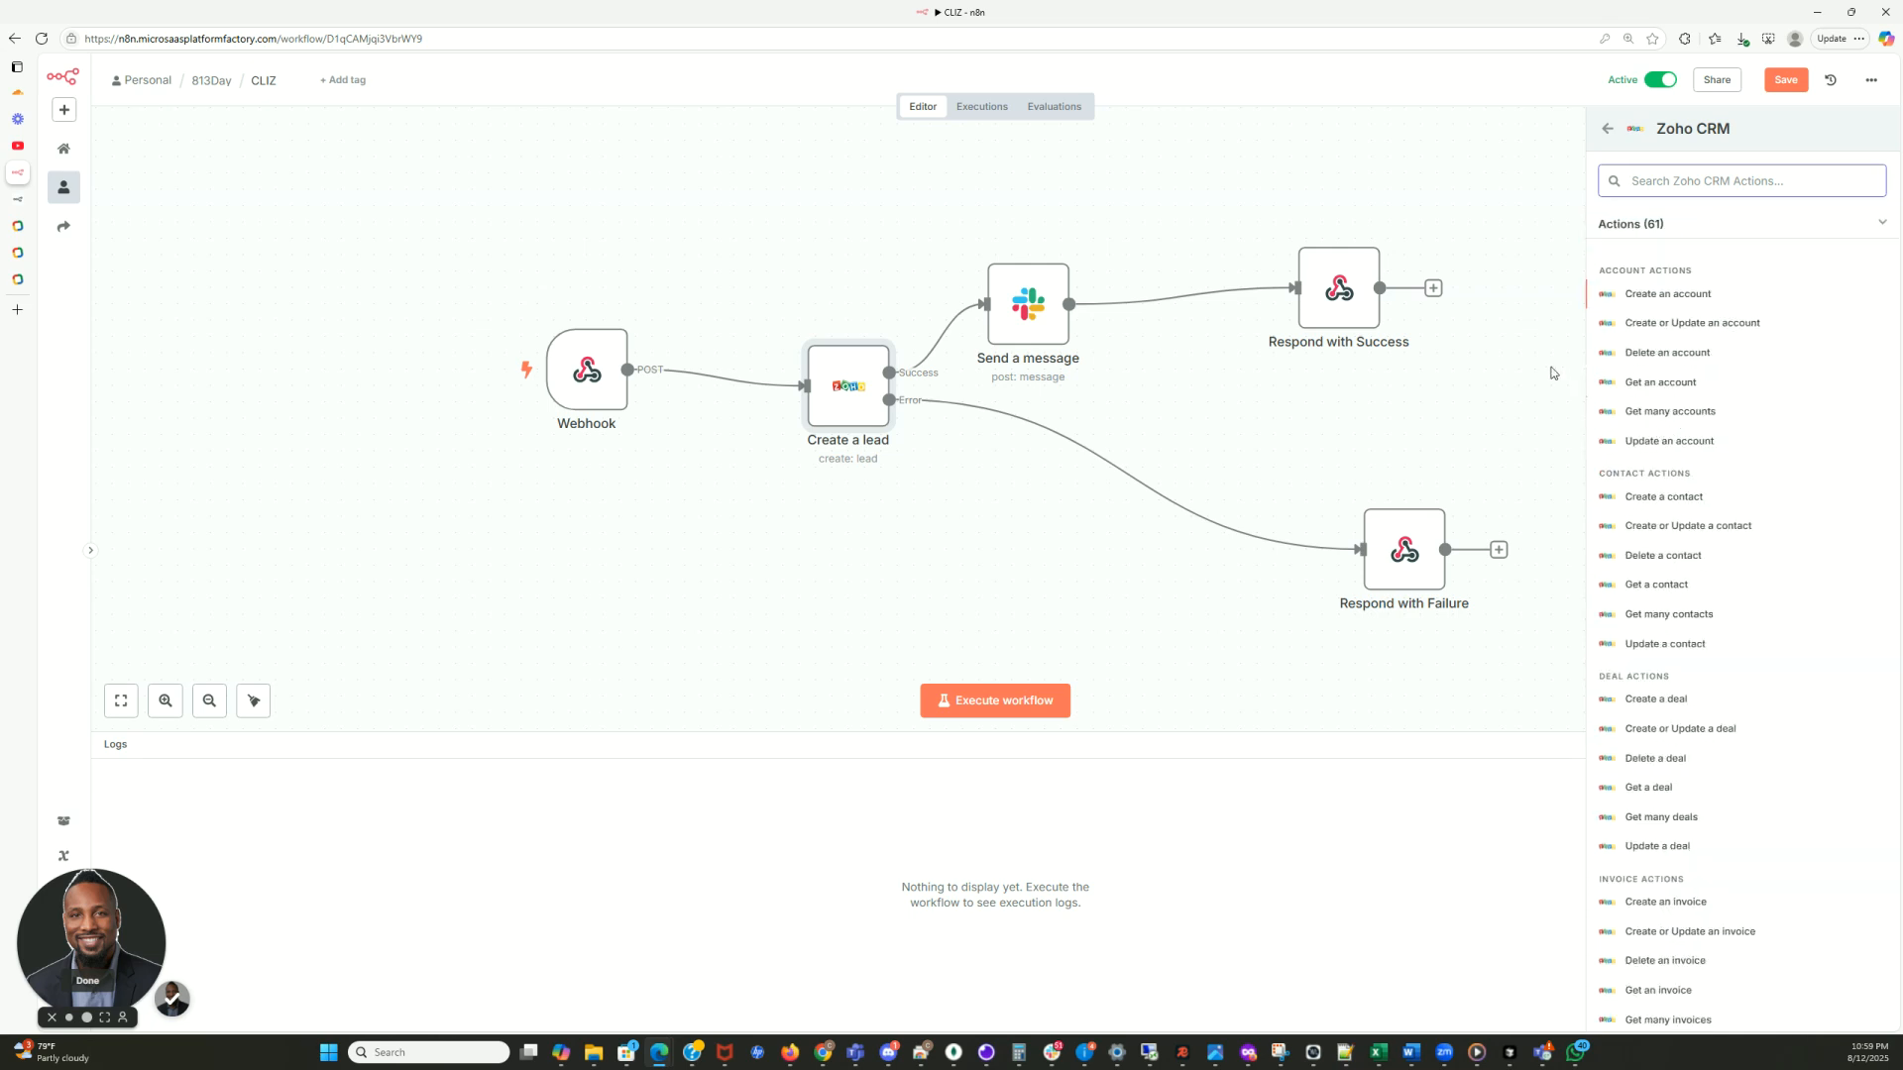